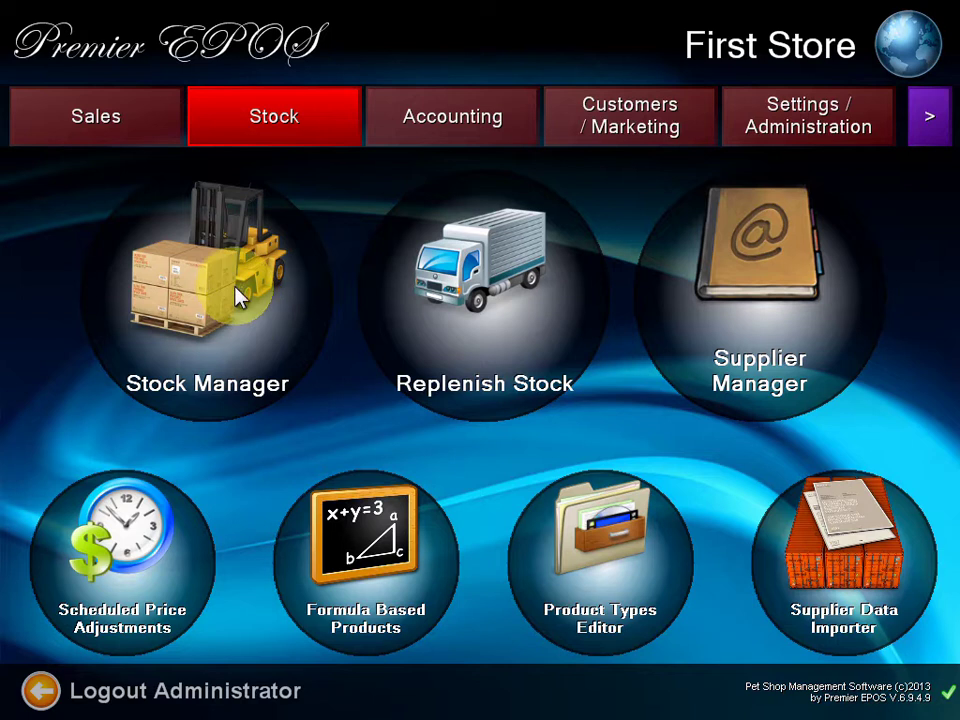
Open the Stock Manager for the First Store.
click(238, 295)
click(441, 412)
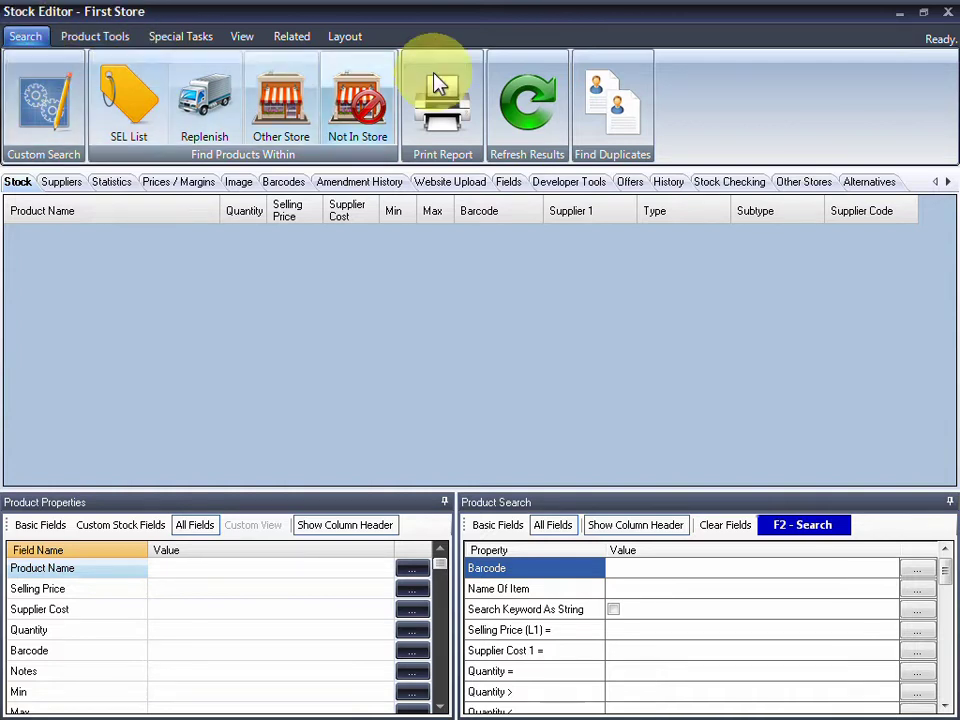
click(110, 40)
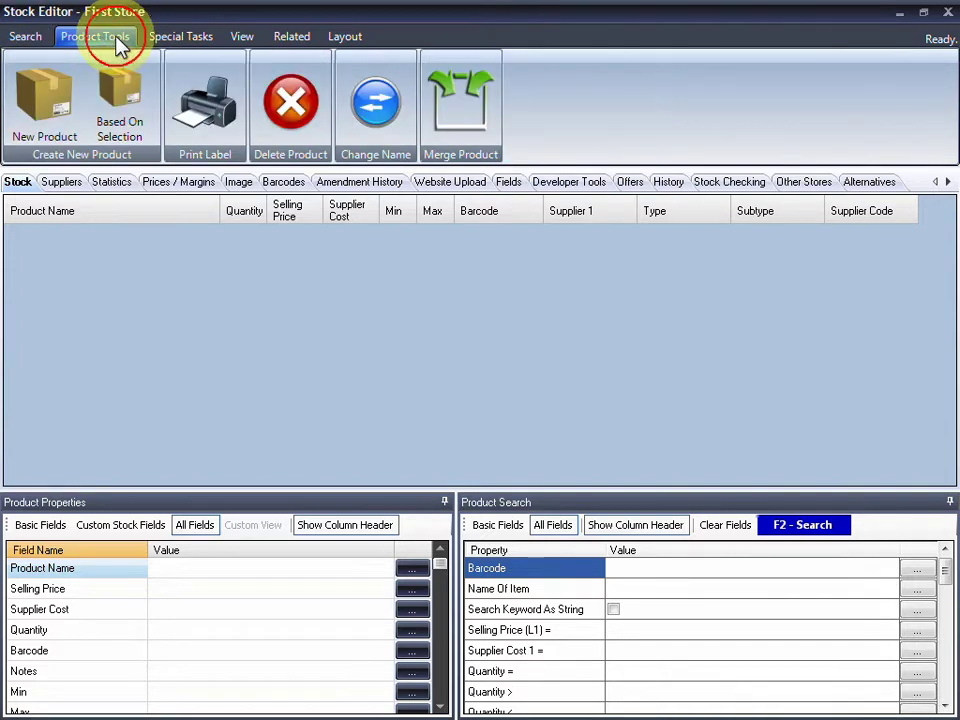
click(211, 42)
click(242, 38)
click(292, 38)
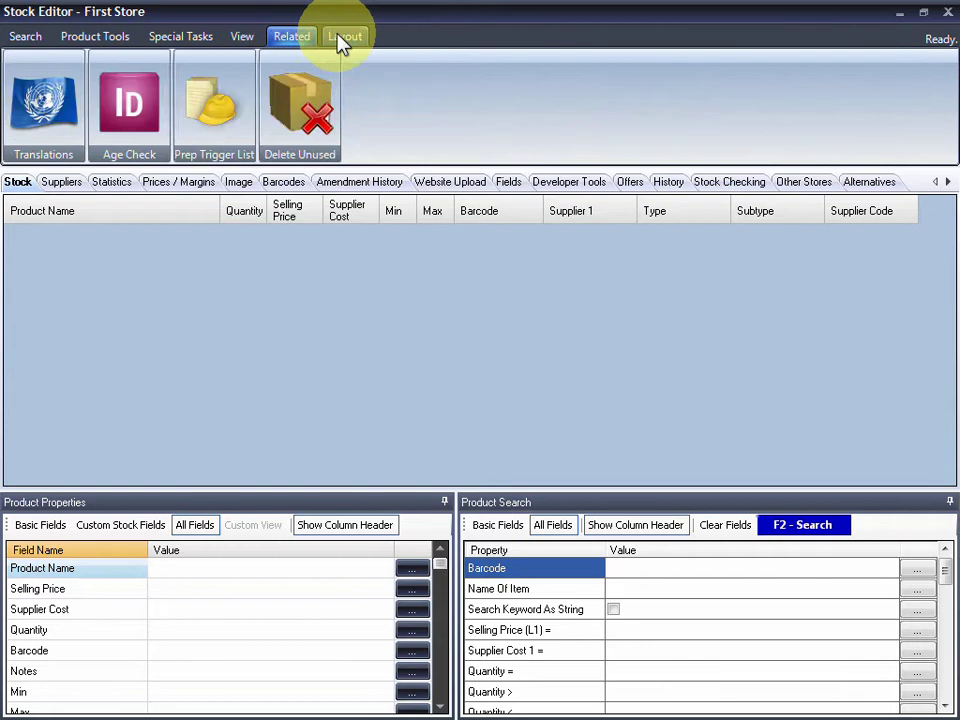
click(345, 38)
click(26, 40)
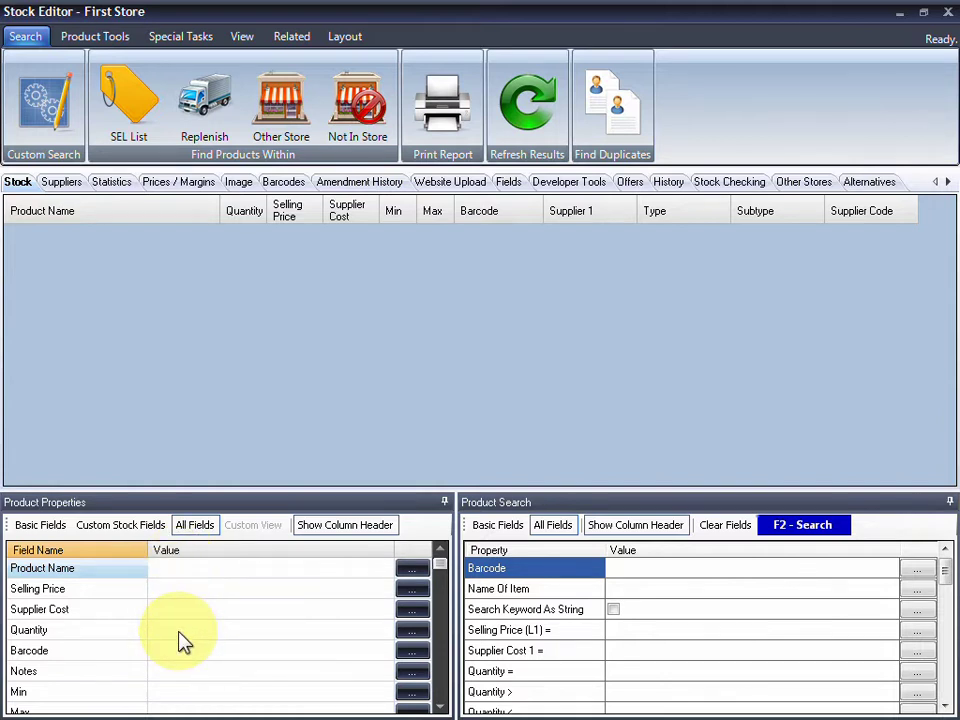
Search the stock for products with "lead" in the item name.
click(535, 596)
click(671, 593)
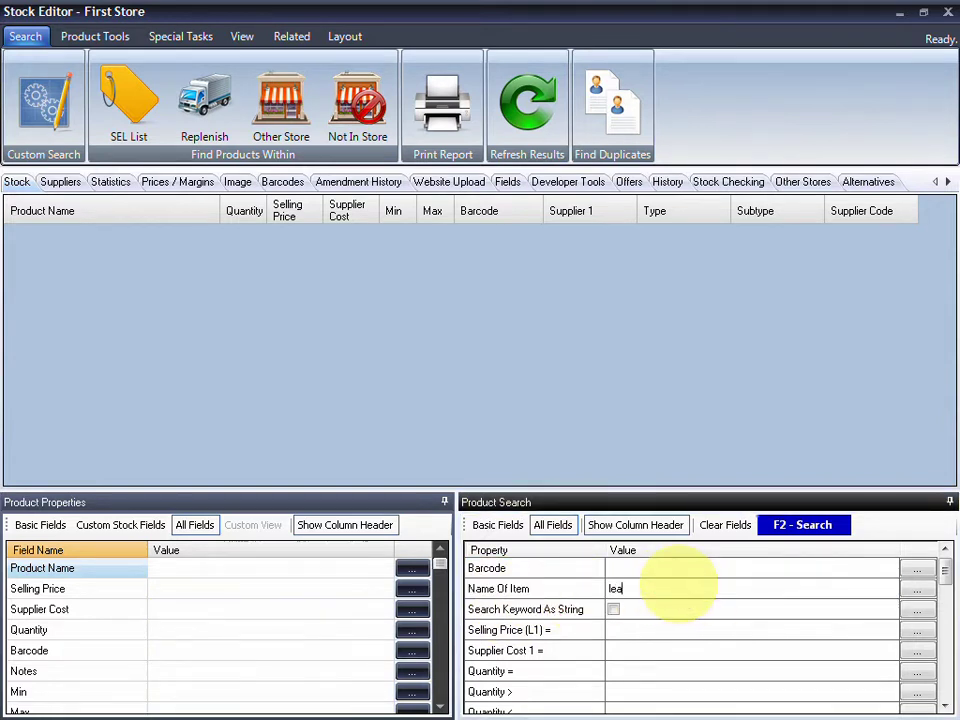
key(Return)
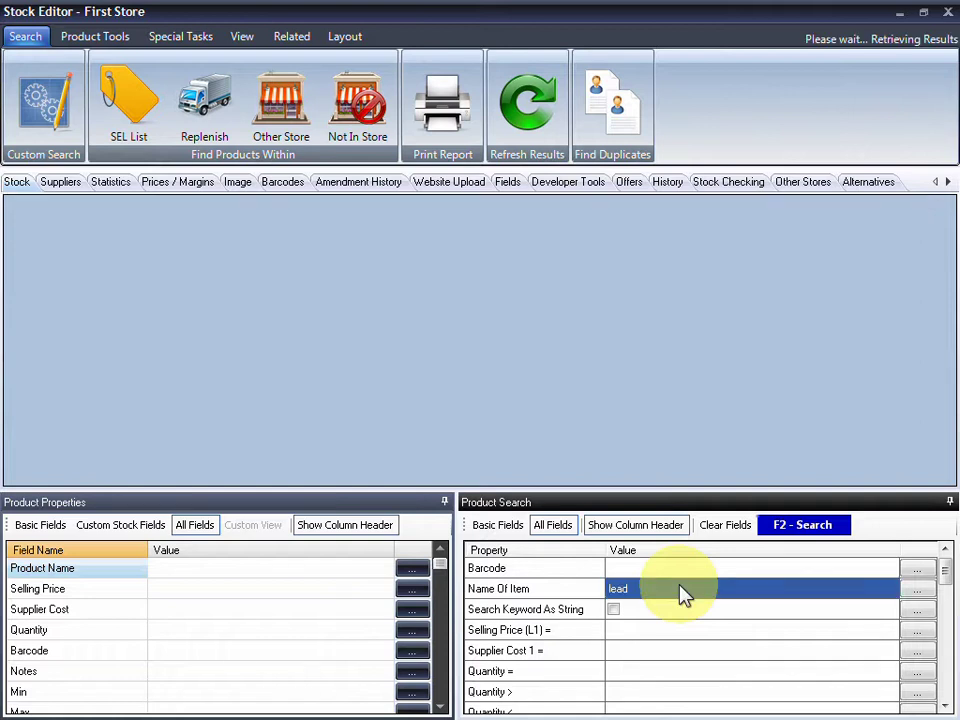
click(806, 527)
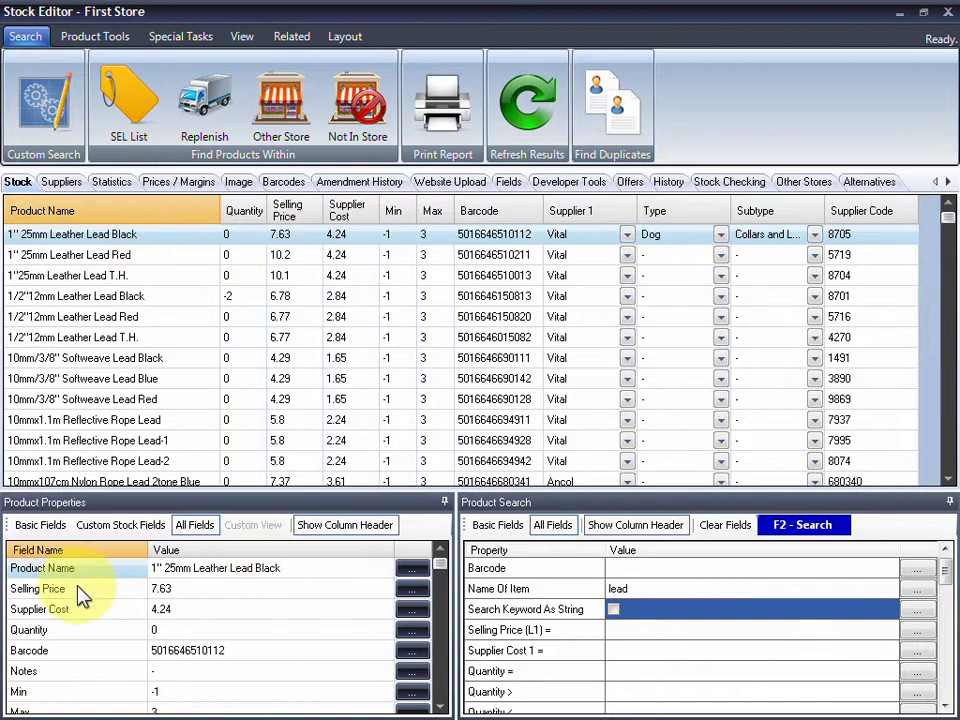
Set the selling price of the 1" 25mm Leather Lead Black to 7.62 in its product properties.
scroll(80, 600, down, 6)
scroll(85, 620, up, 3)
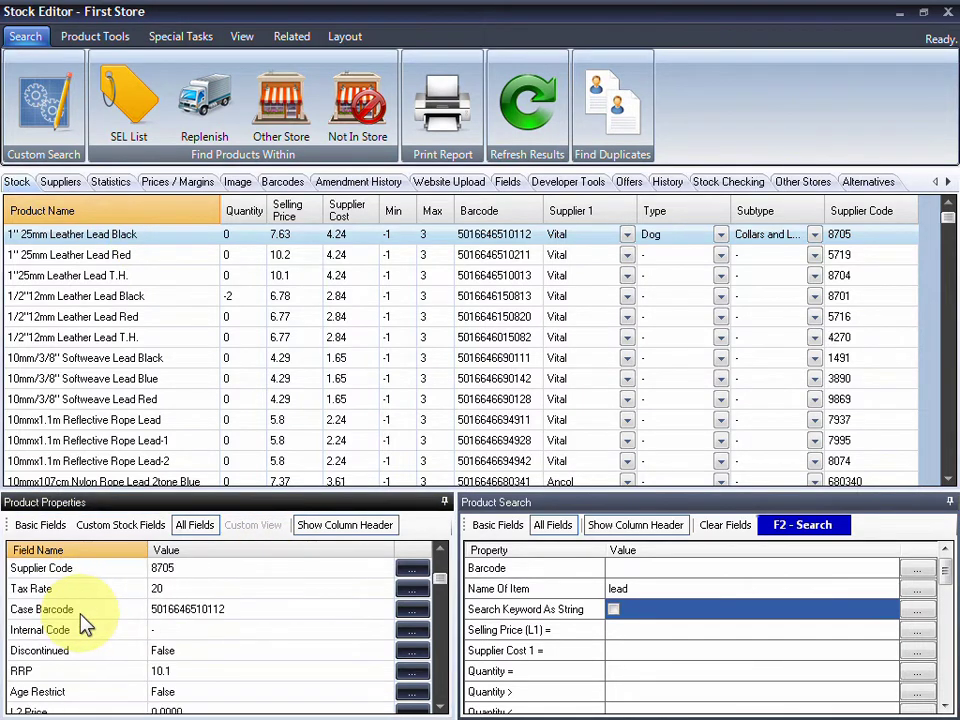
scroll(85, 622, up, 3)
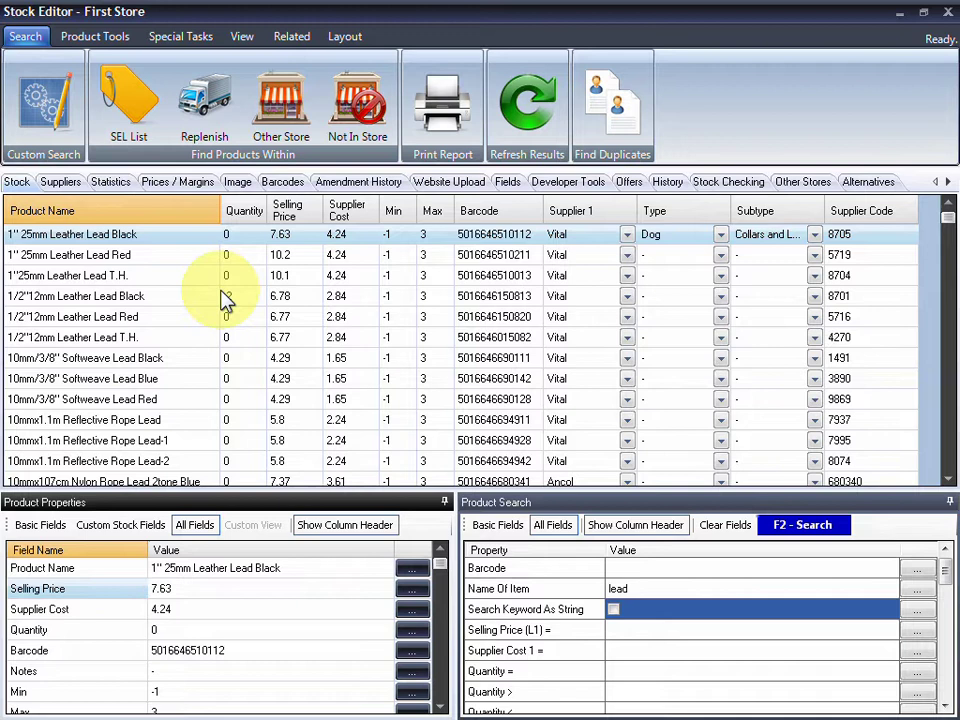
click(202, 595)
text(7)
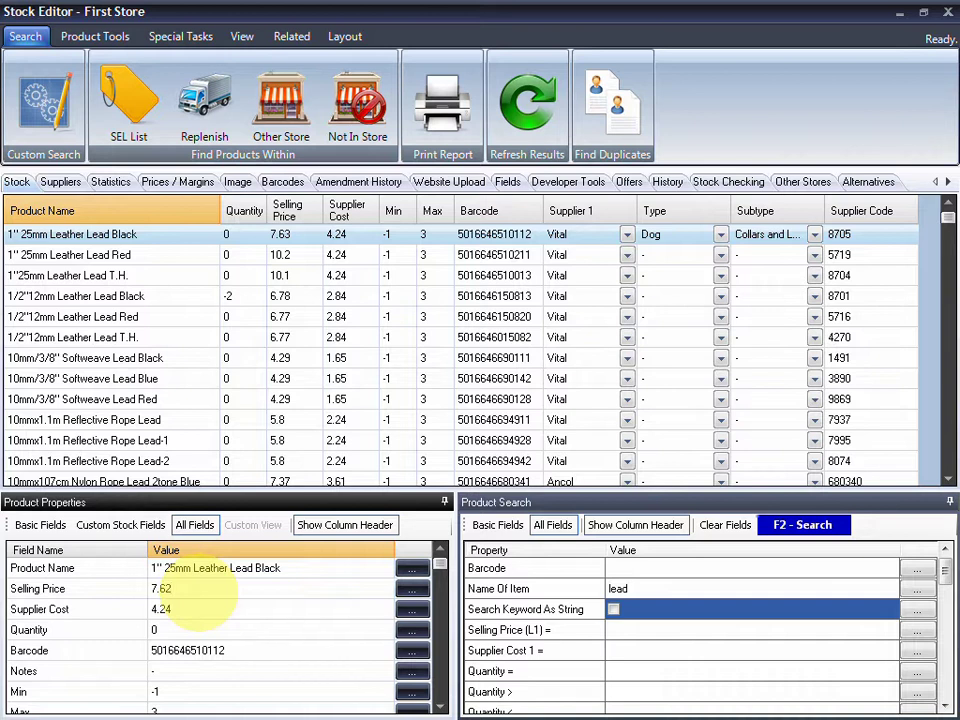
text(.62)
key(Return)
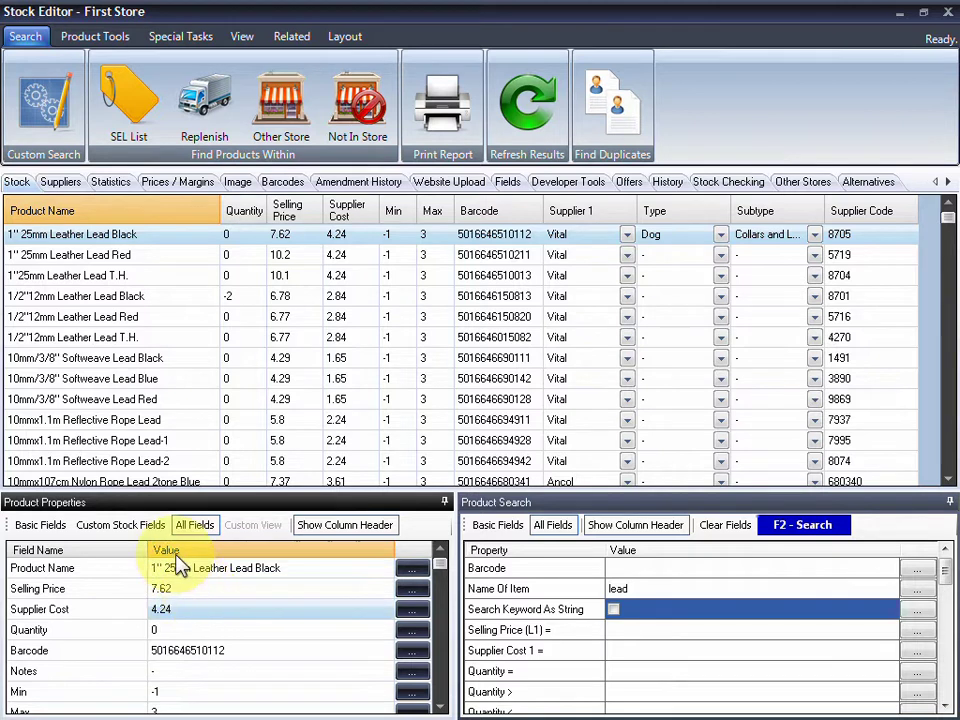
Set the selling price of the 1" 25mm Leather Lead Black to 7.61 directly in the stock list.
click(283, 233)
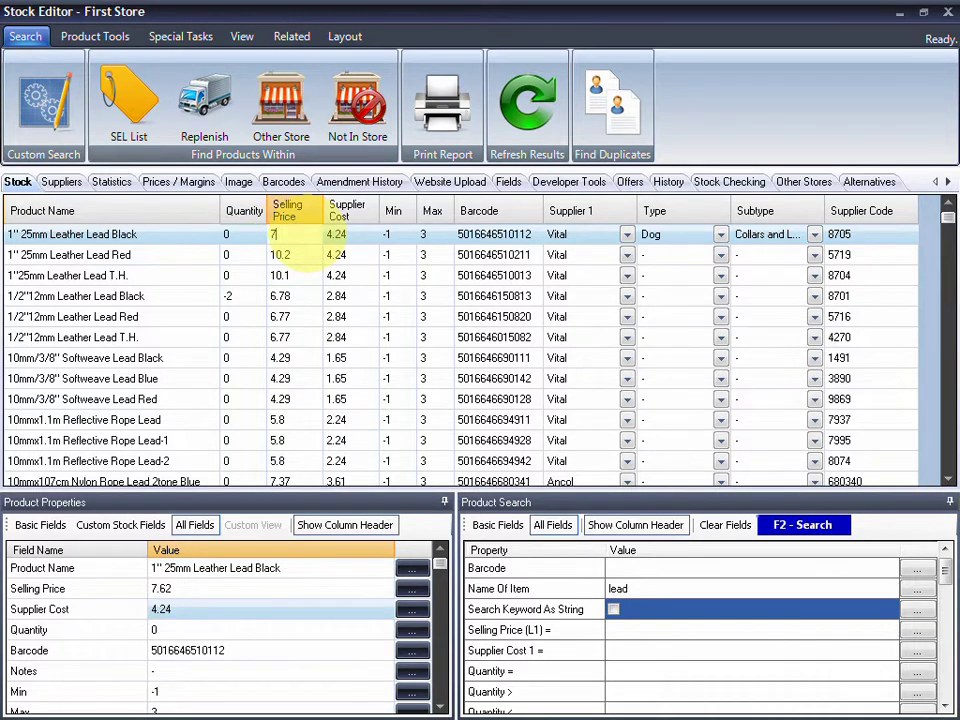
key(Return)
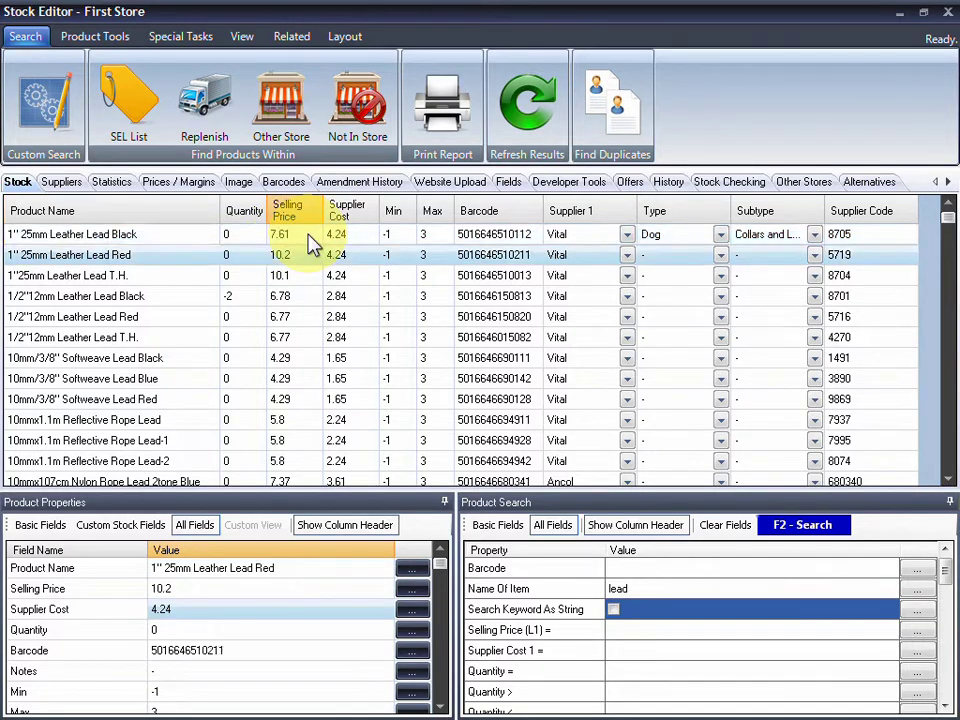
click(311, 240)
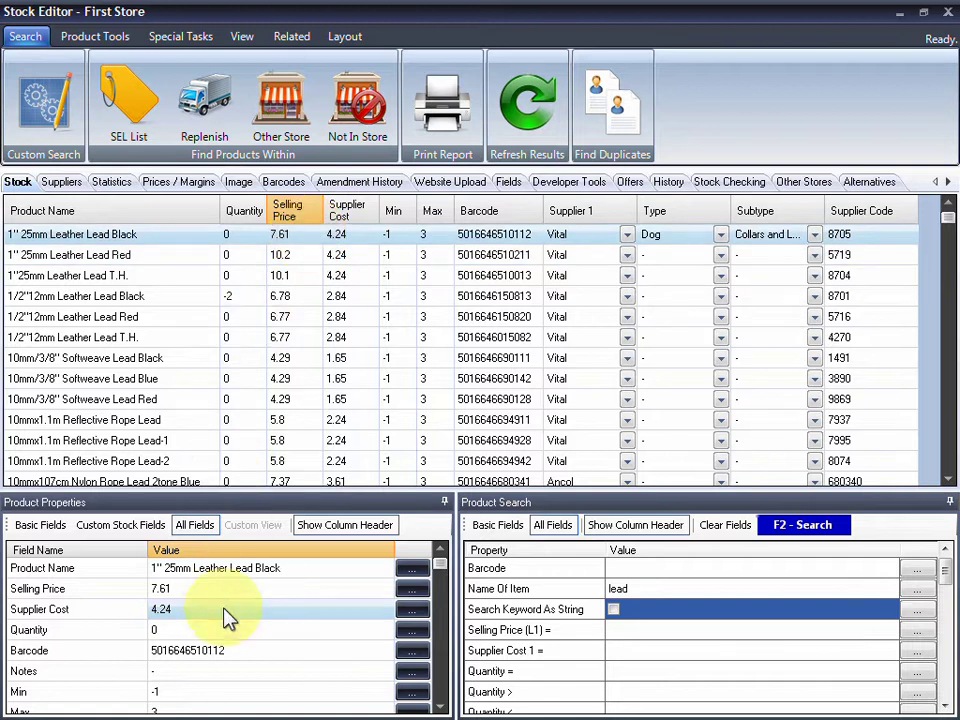
Inspect the selling price keypad without entering a price, and view the properties of several listed leads.
click(414, 598)
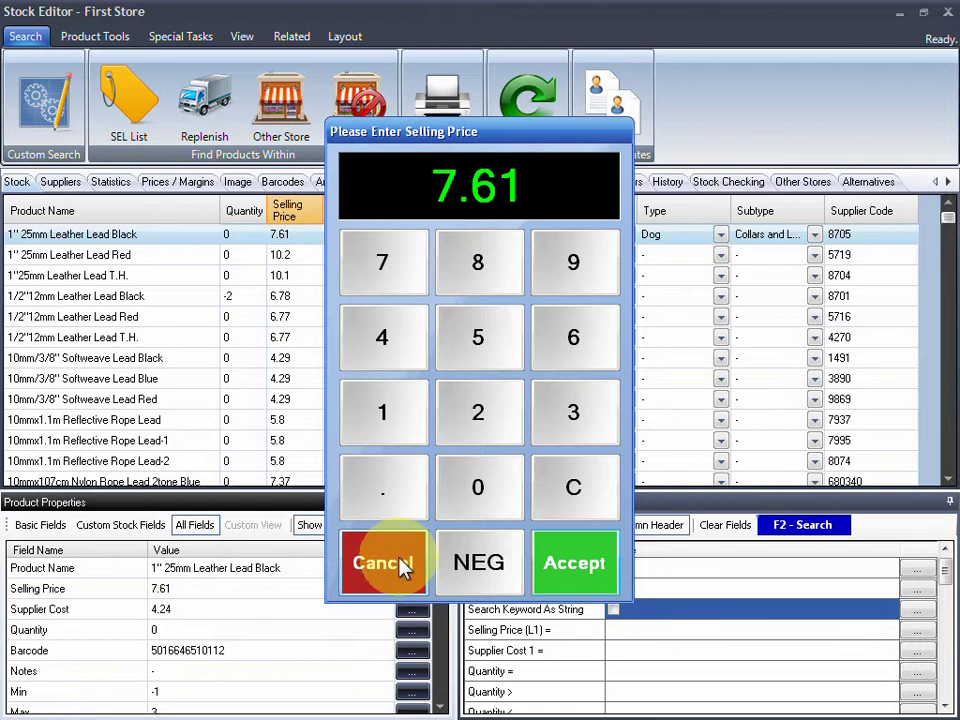
click(385, 564)
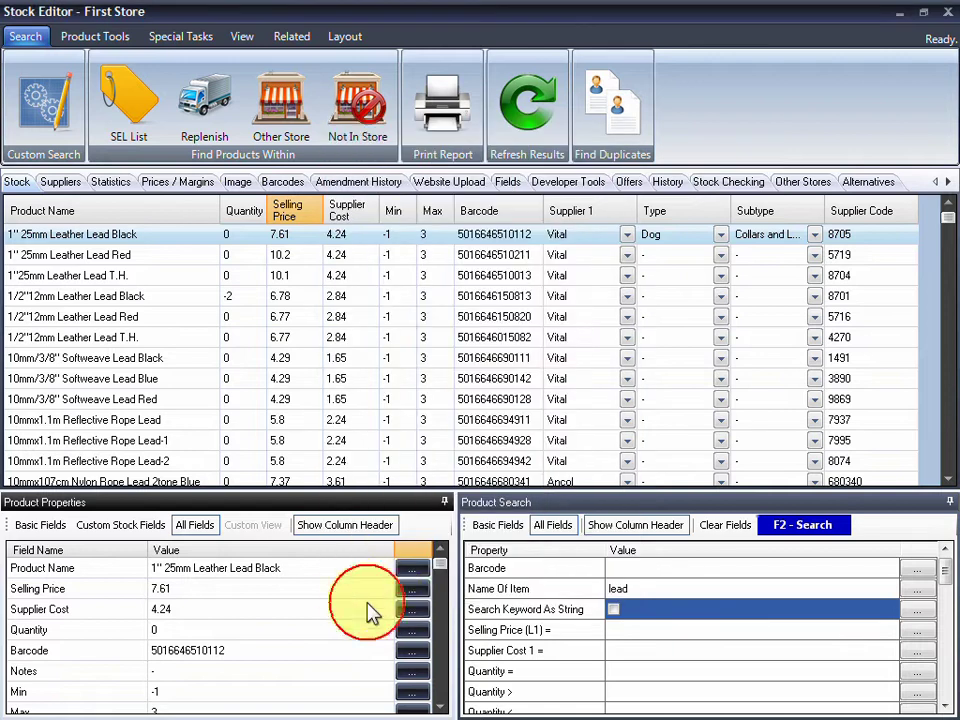
click(295, 297)
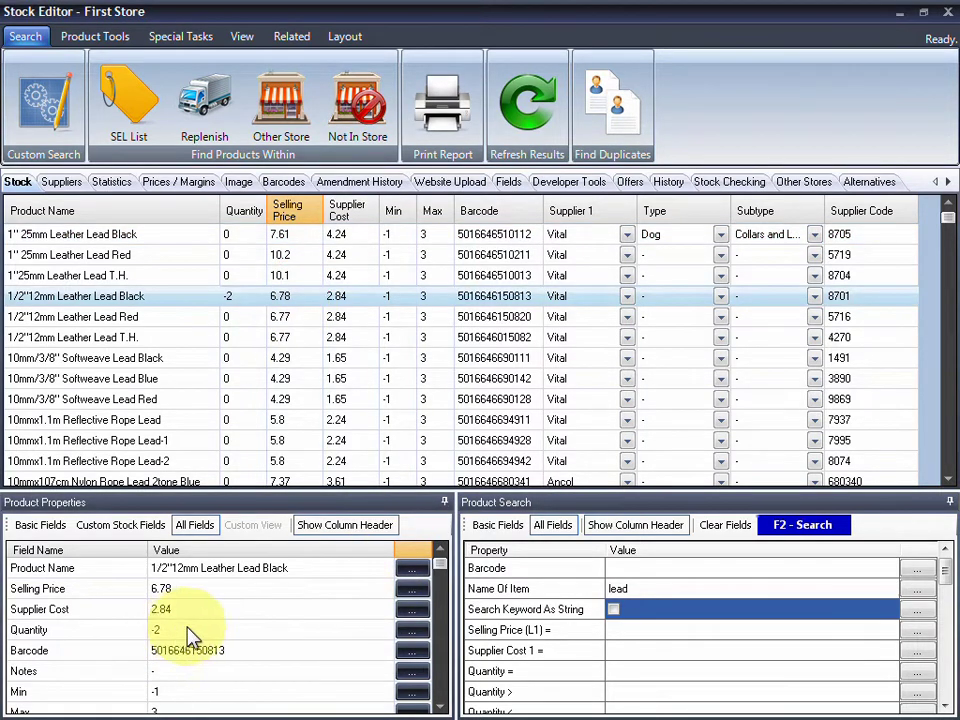
click(125, 235)
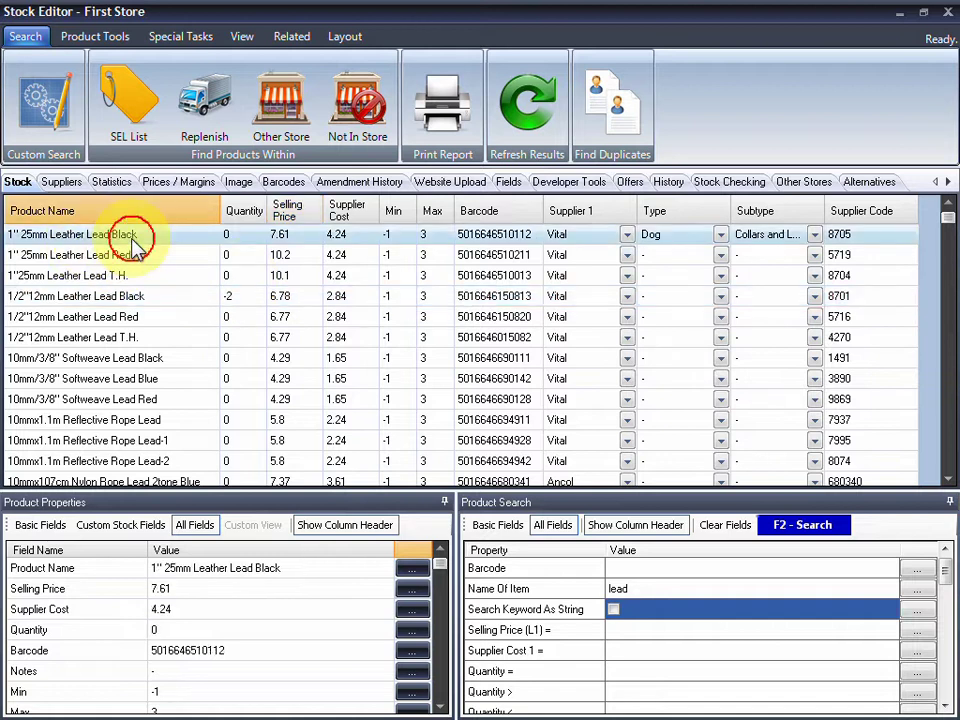
click(60, 399)
click(116, 235)
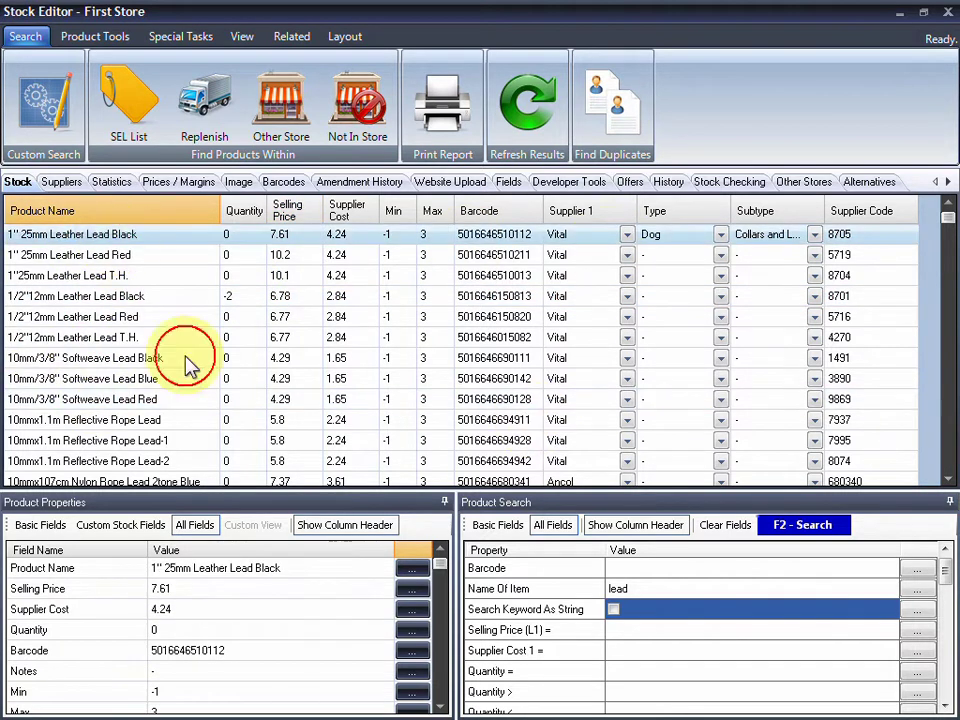
Narrow the lead search to products with a quantity greater than 0.
click(630, 671)
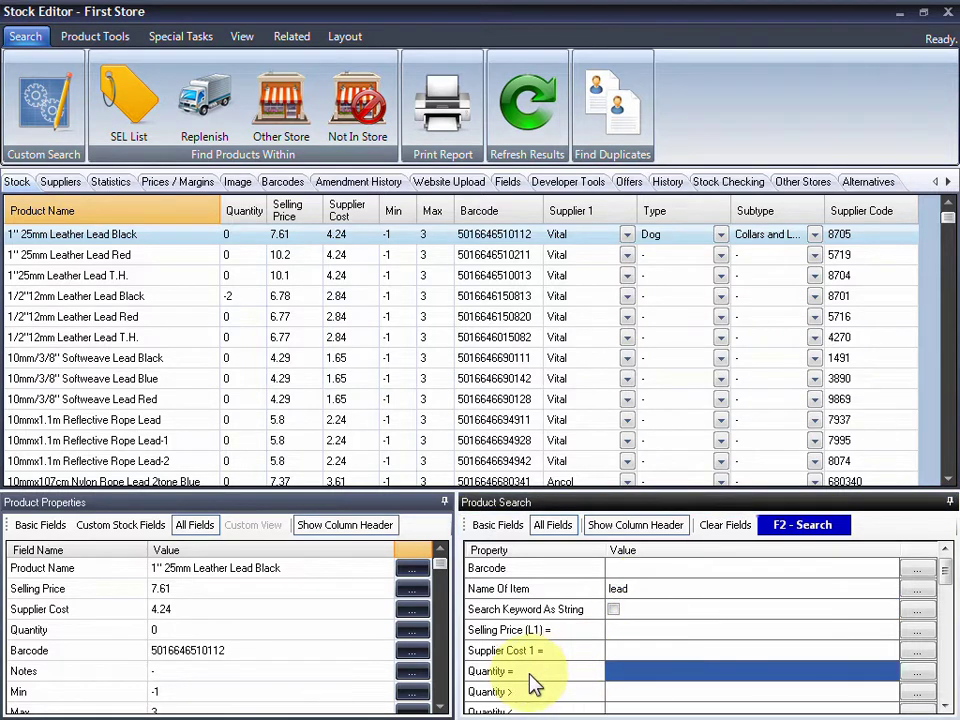
click(650, 692)
text(0)
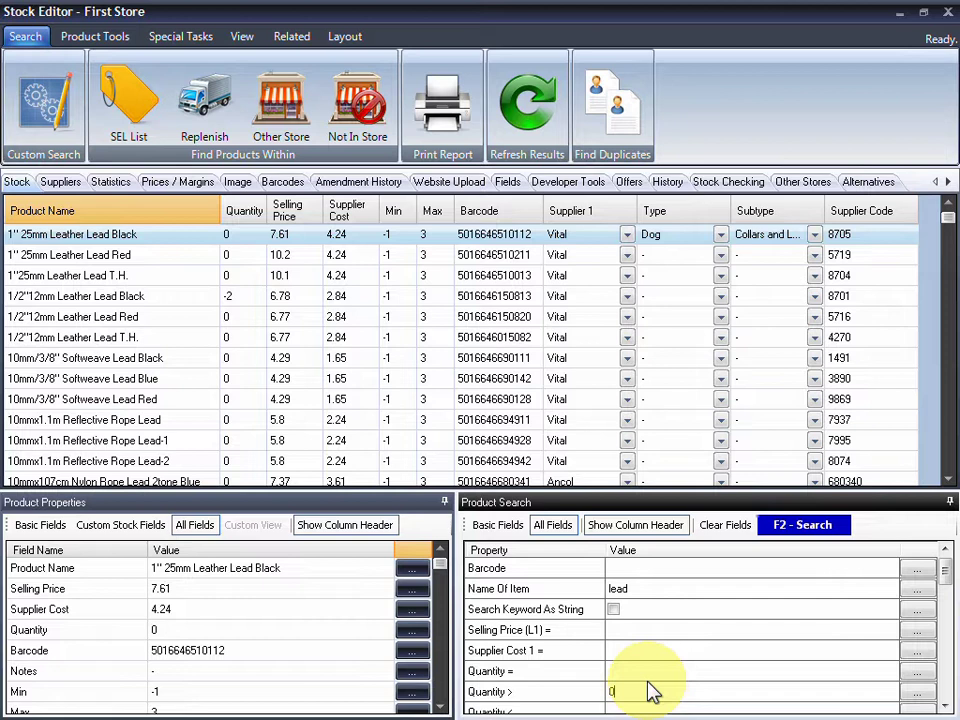
key(Return)
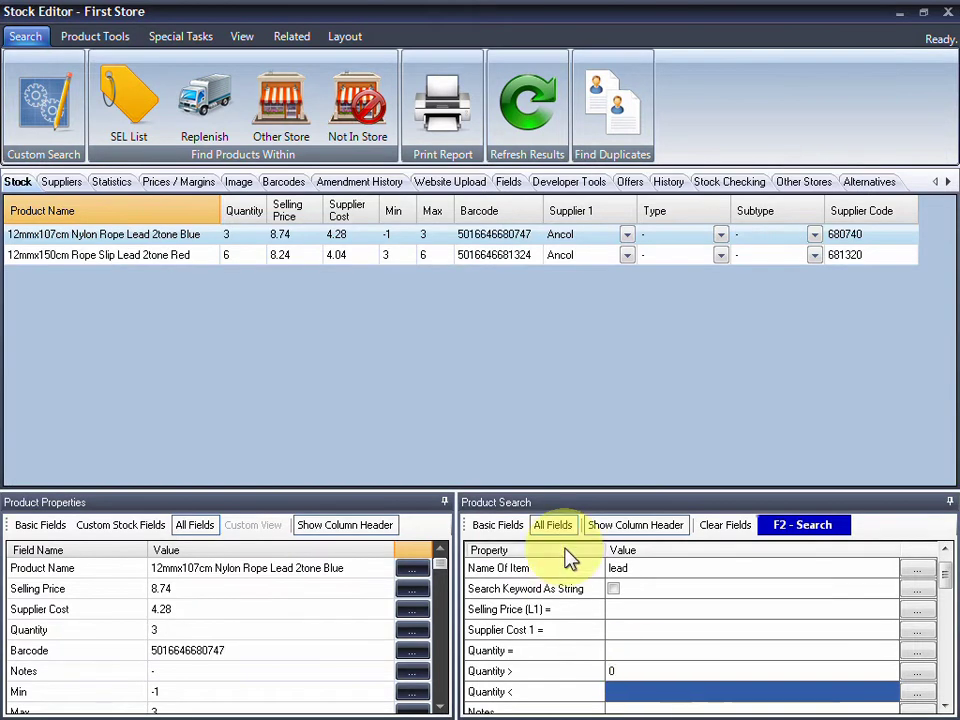
Clear the quantity filter and search again for all products with "lead" in the name.
click(188, 238)
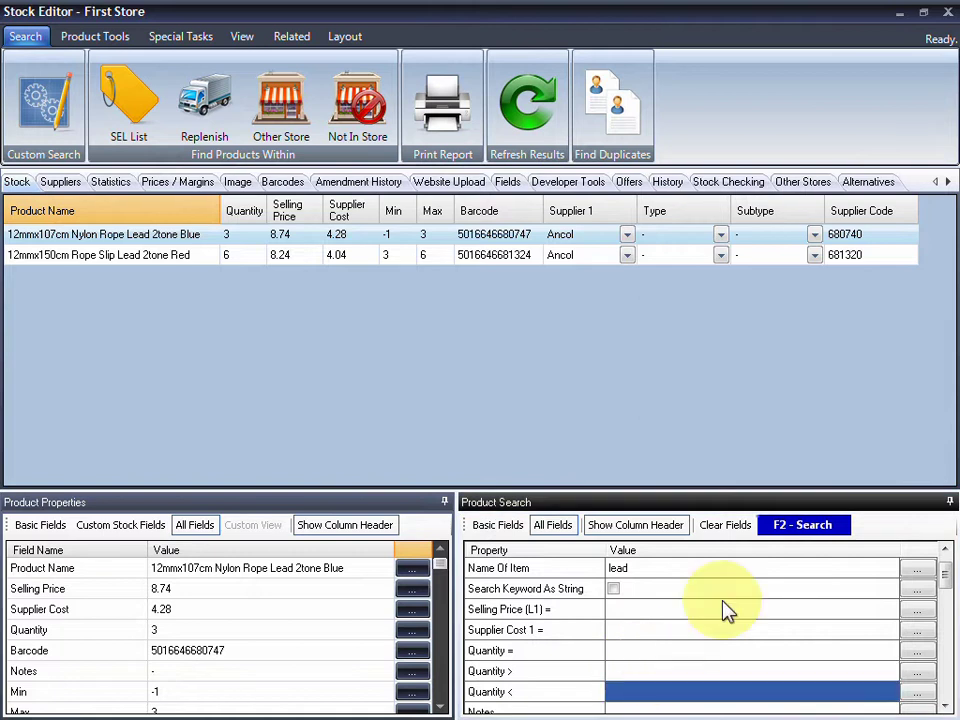
click(798, 527)
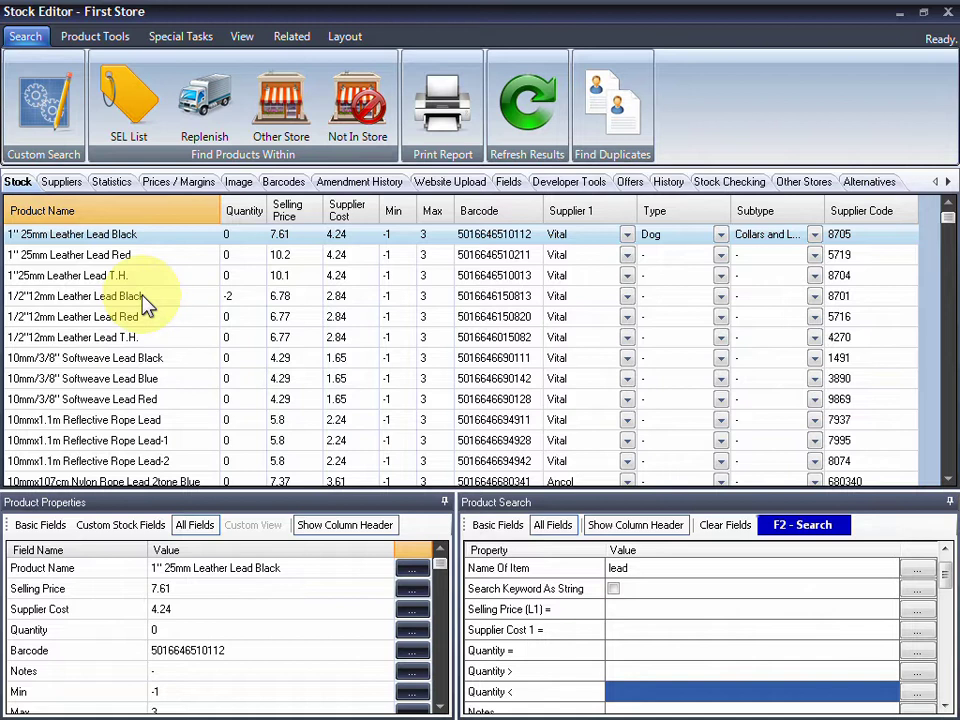
Open a blank new stock item form and examine its further details, product image and primary details sections.
click(182, 38)
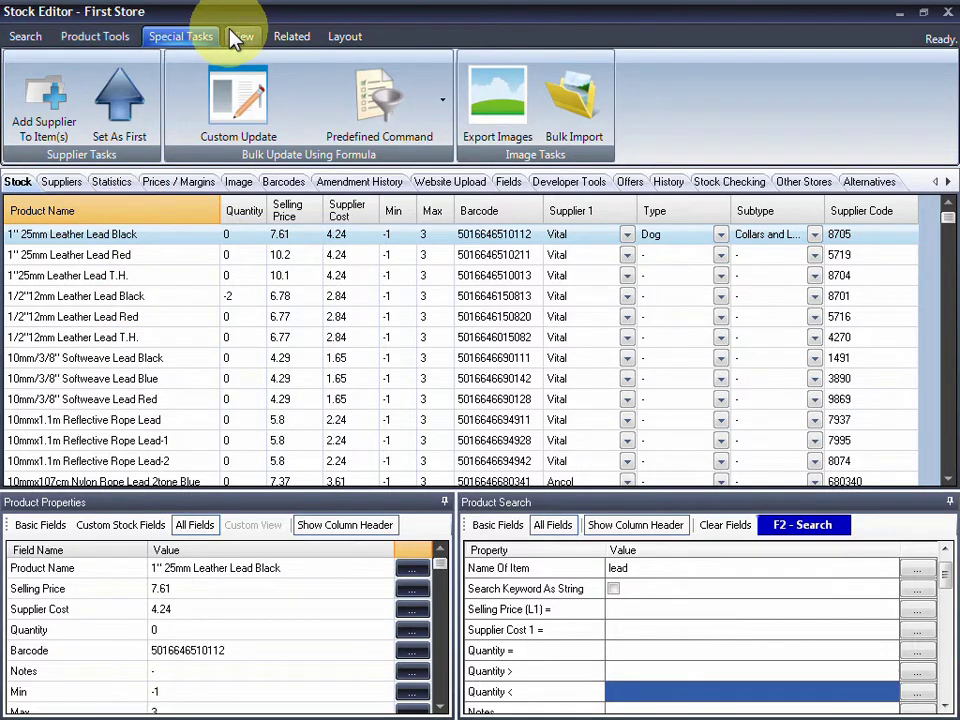
click(118, 42)
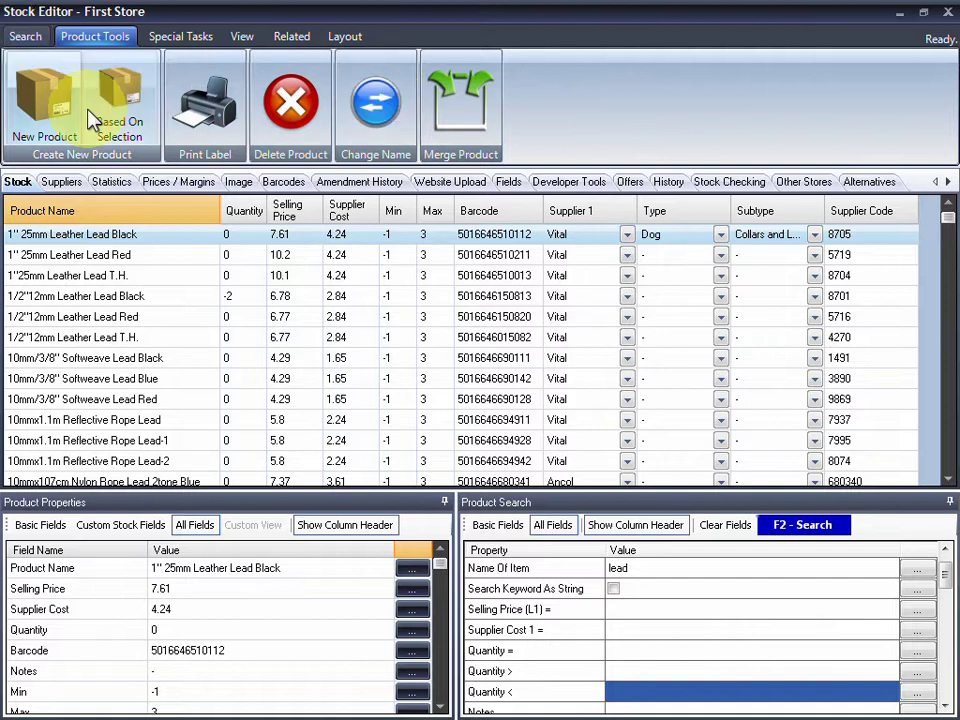
click(62, 103)
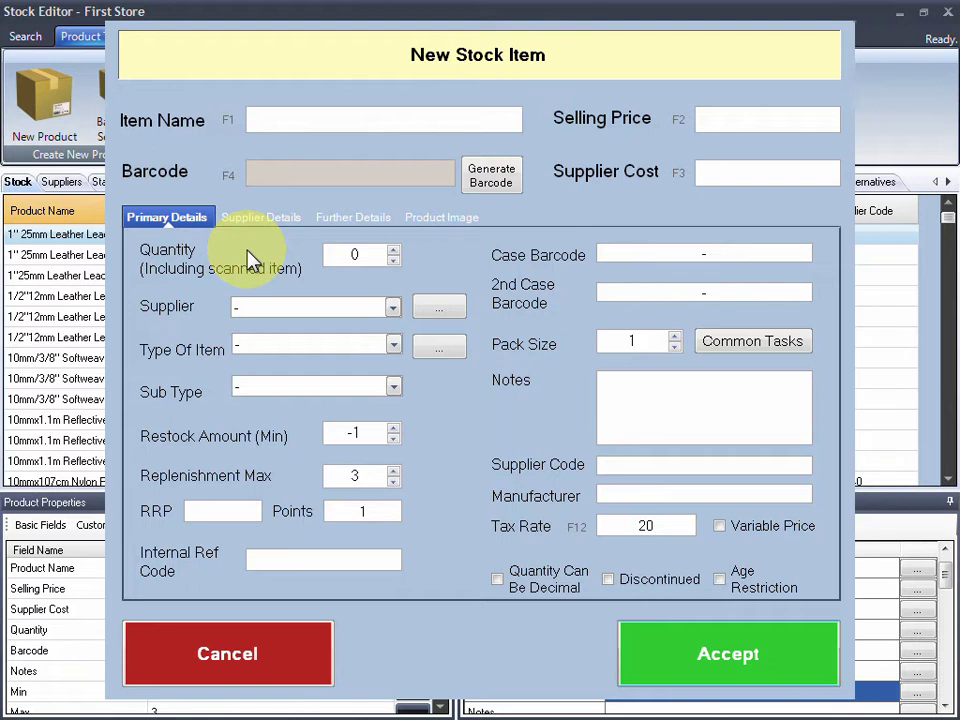
click(376, 218)
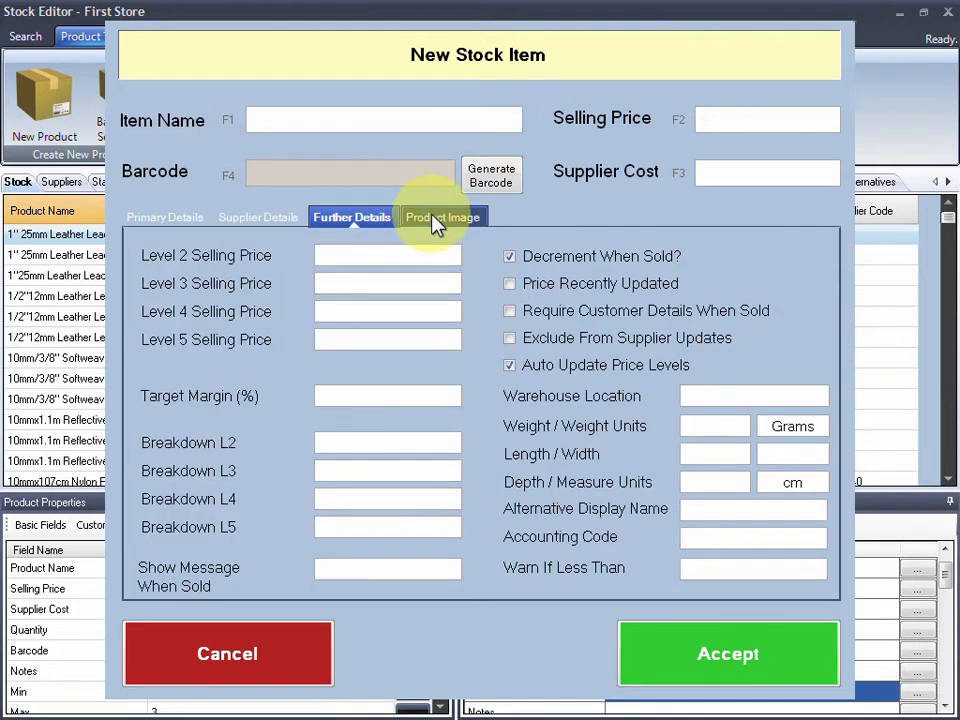
click(436, 218)
click(172, 217)
click(317, 173)
text(50233)
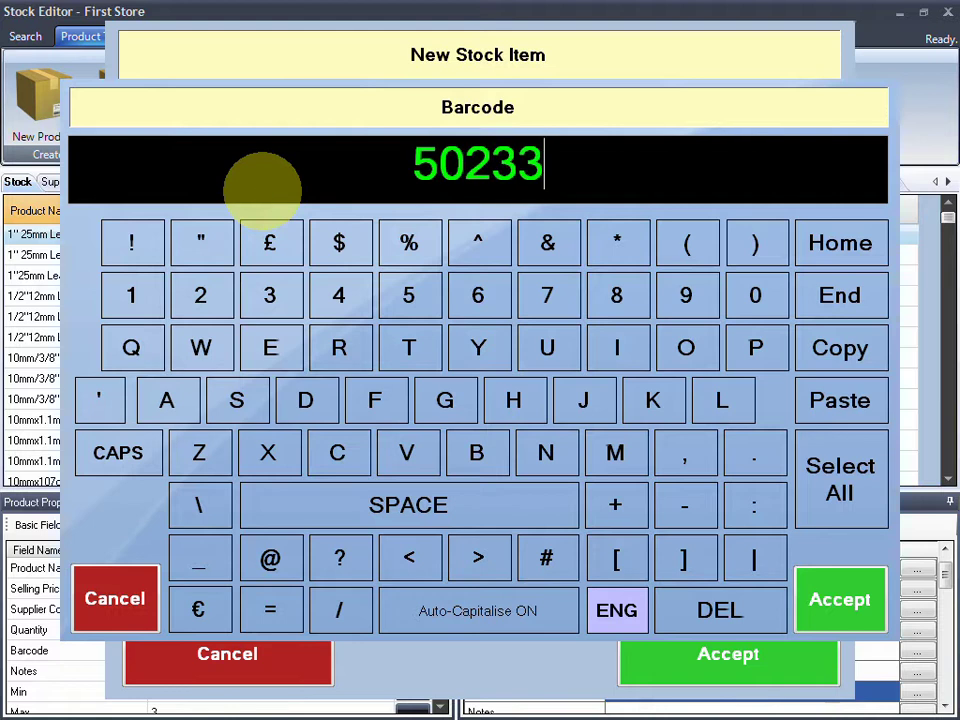
text(08001154)
key(Return)
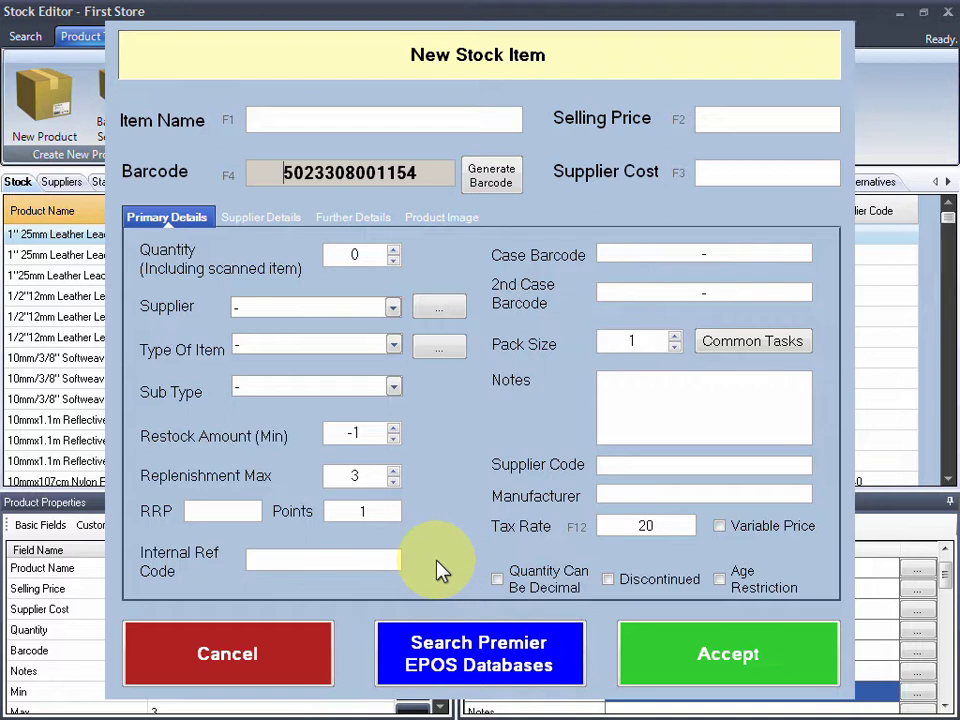
click(310, 648)
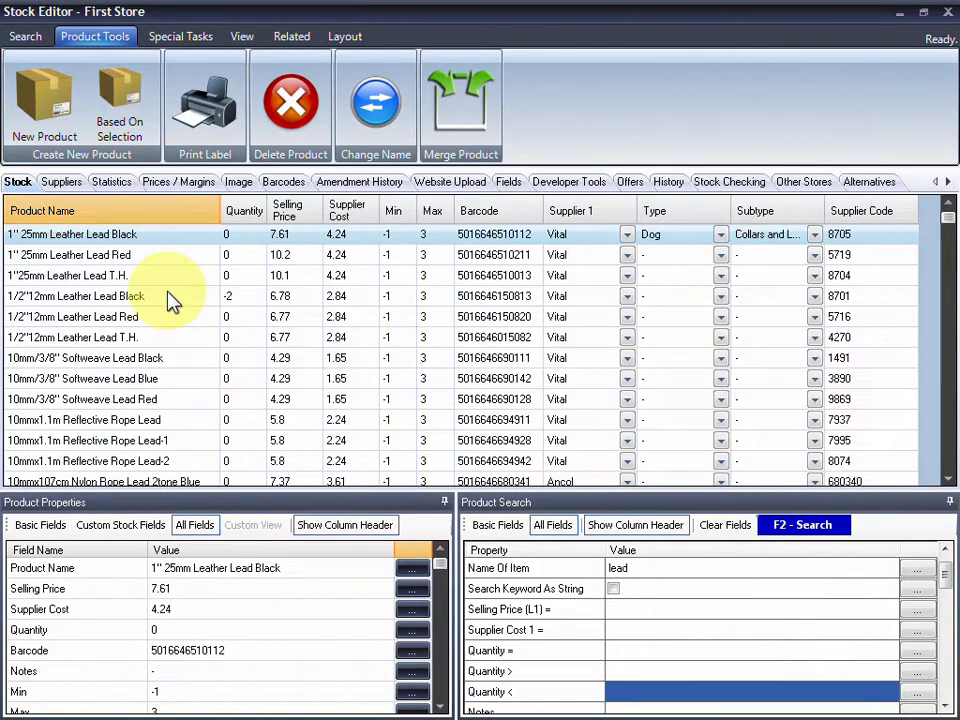
Start a new product based on the 1/2"12mm Leather Lead Red, and cancel the prefilled form.
click(160, 298)
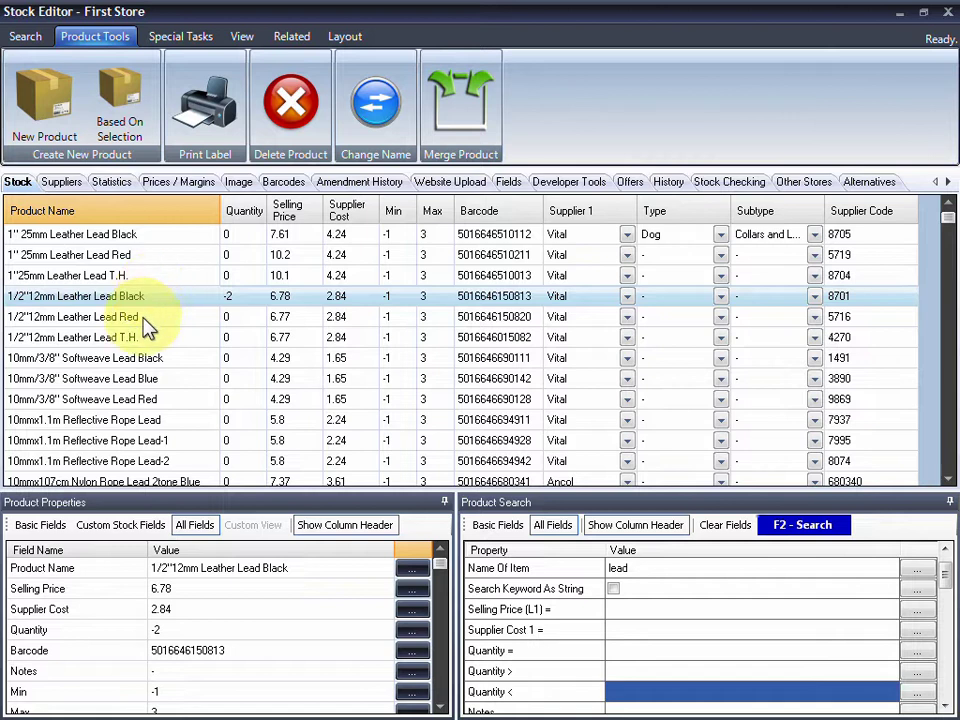
click(150, 316)
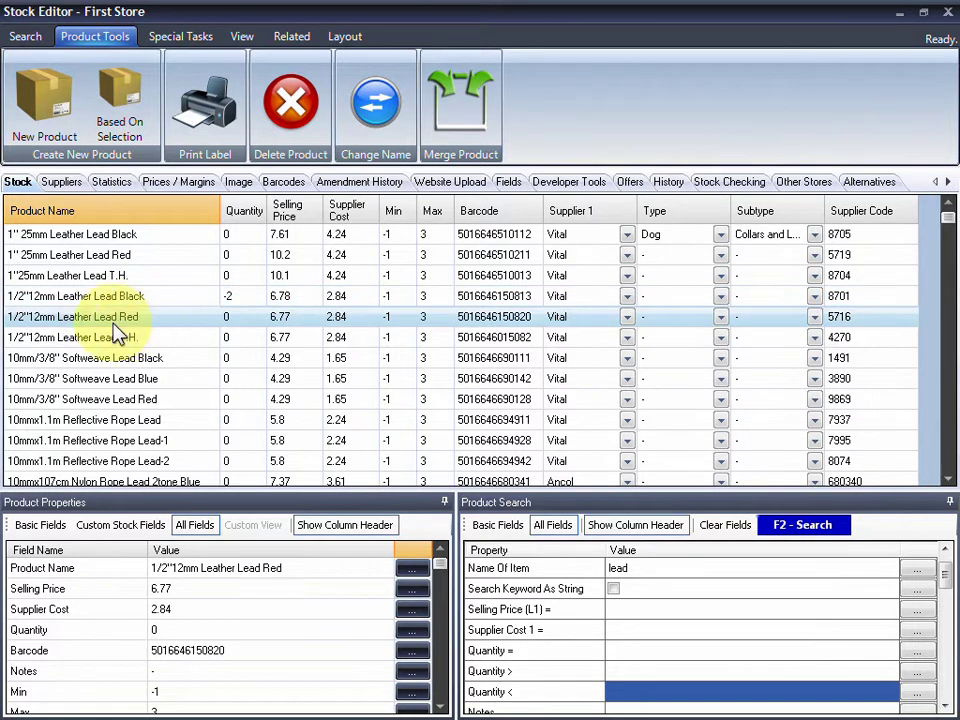
click(122, 108)
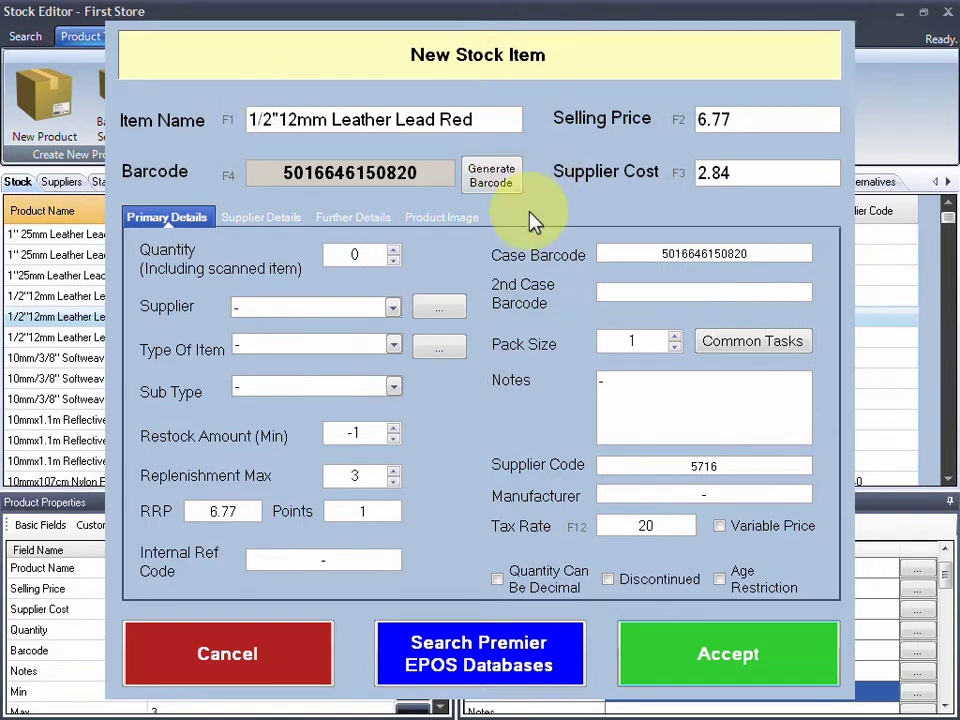
click(225, 649)
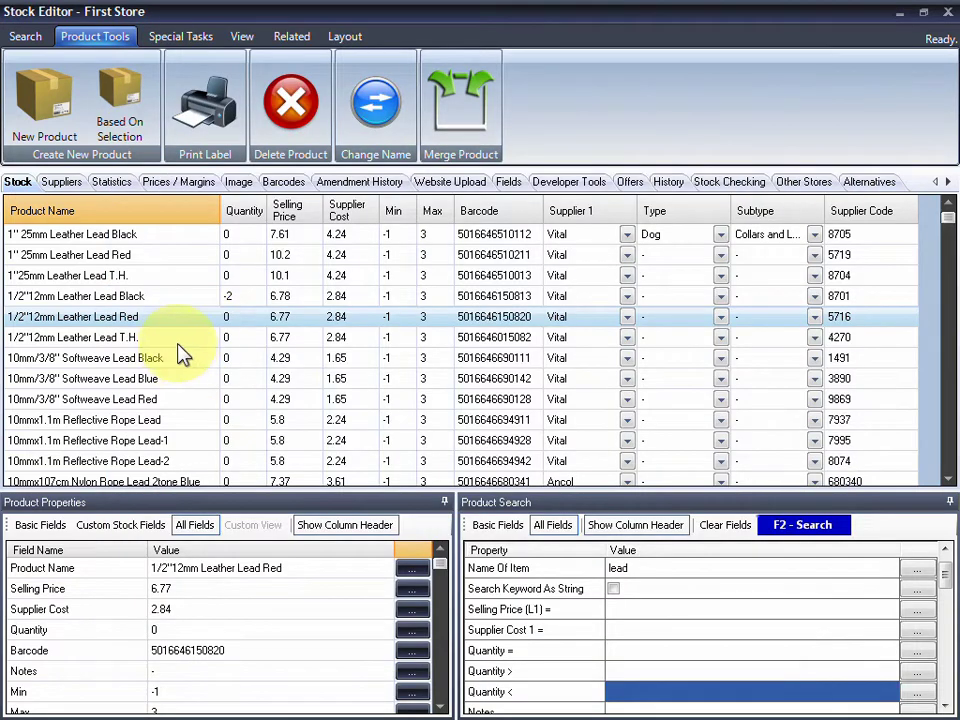
Start a custom product search with the condition that Name of Product starts with 10.
click(33, 40)
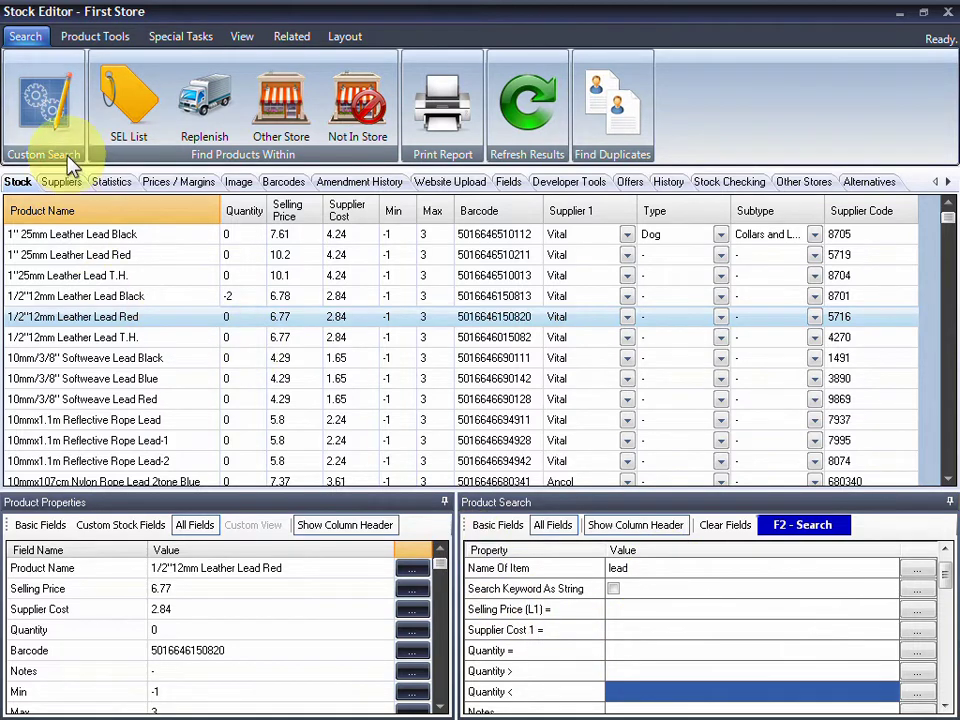
click(48, 100)
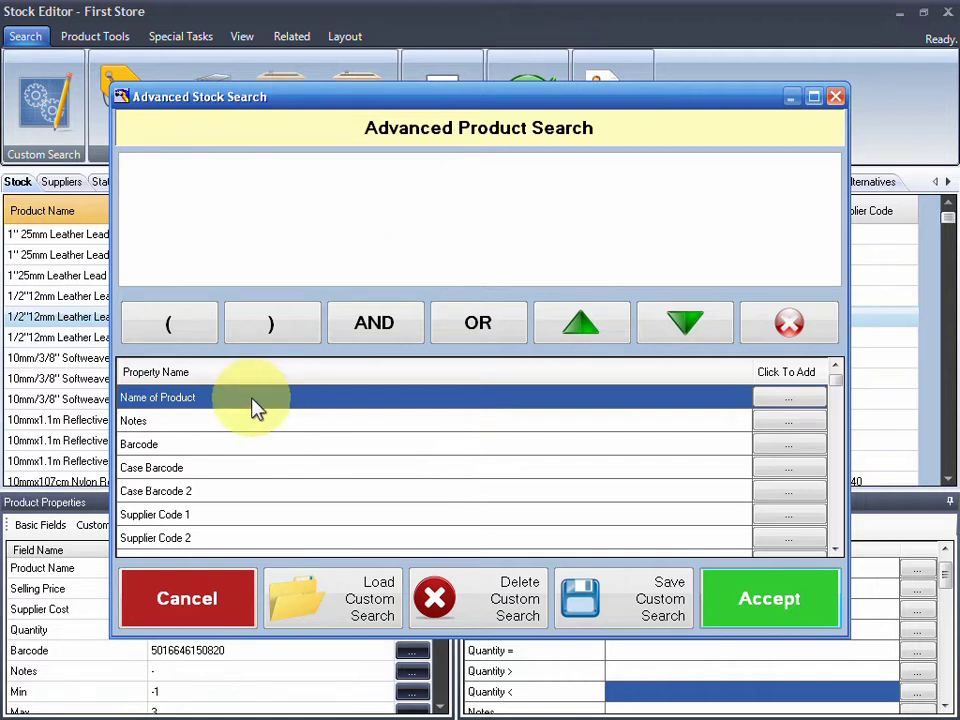
click(778, 400)
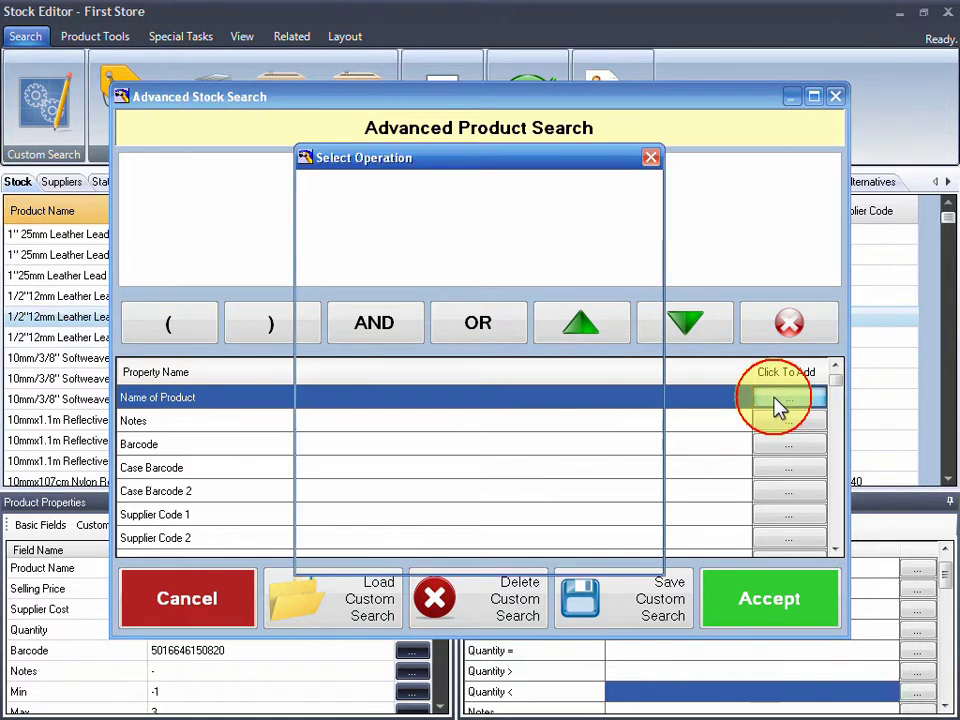
click(435, 334)
click(596, 529)
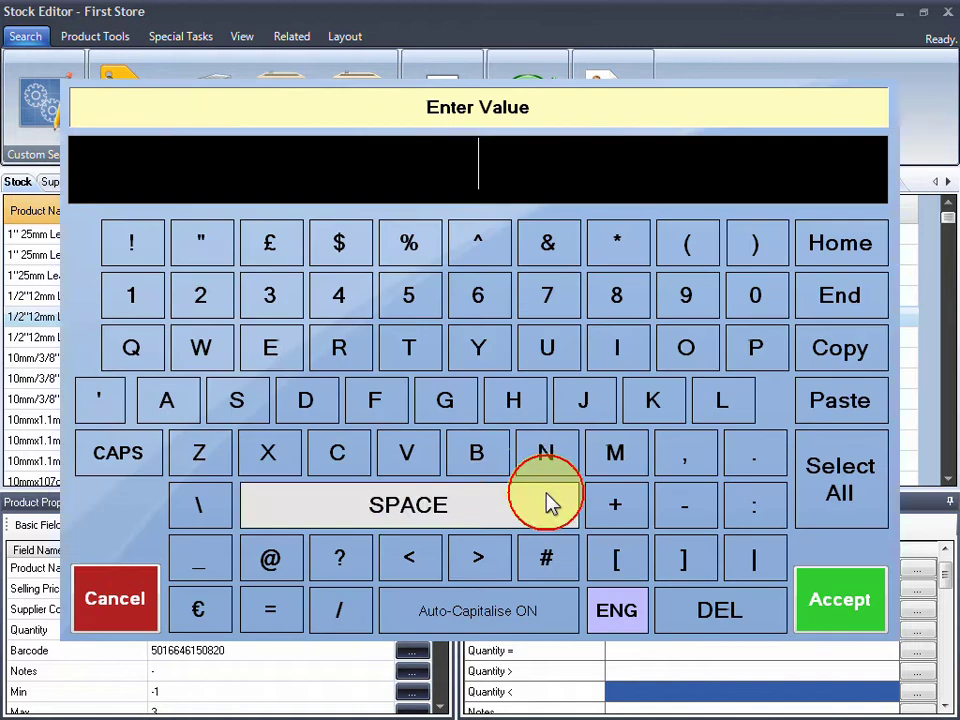
text(0)
click(805, 600)
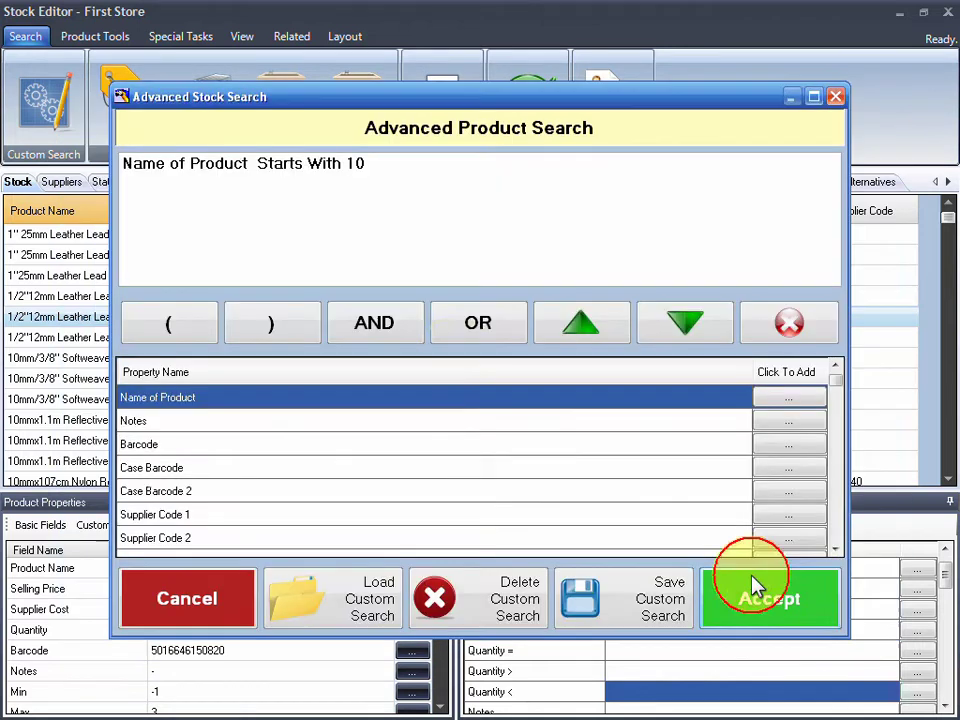
Add an AND condition that the barcode contains 356, and run the custom search.
click(426, 336)
click(231, 445)
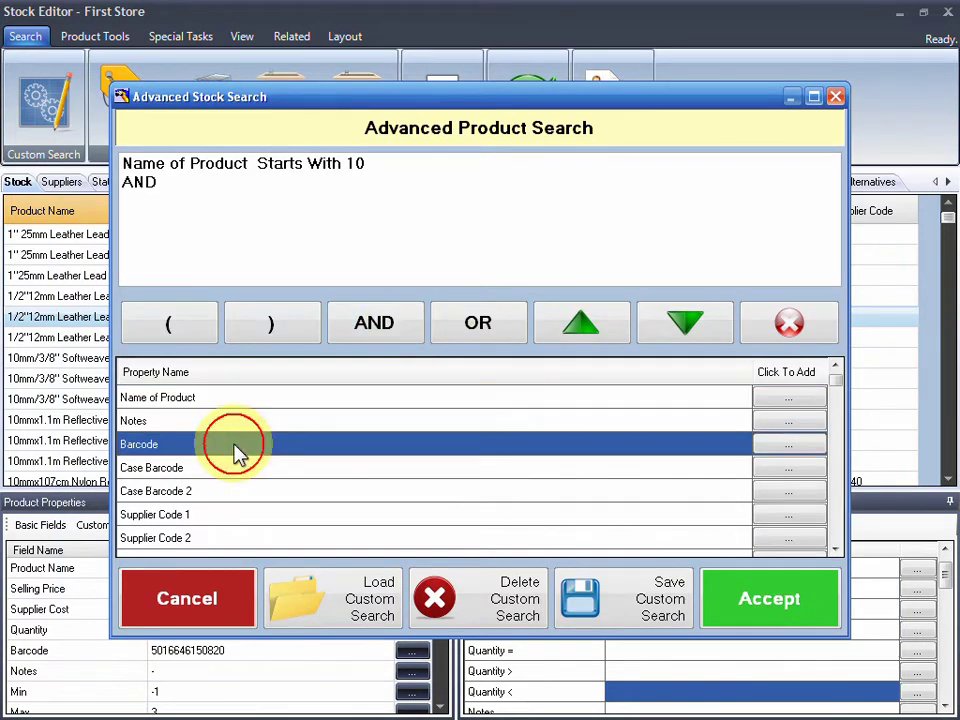
click(788, 445)
click(440, 288)
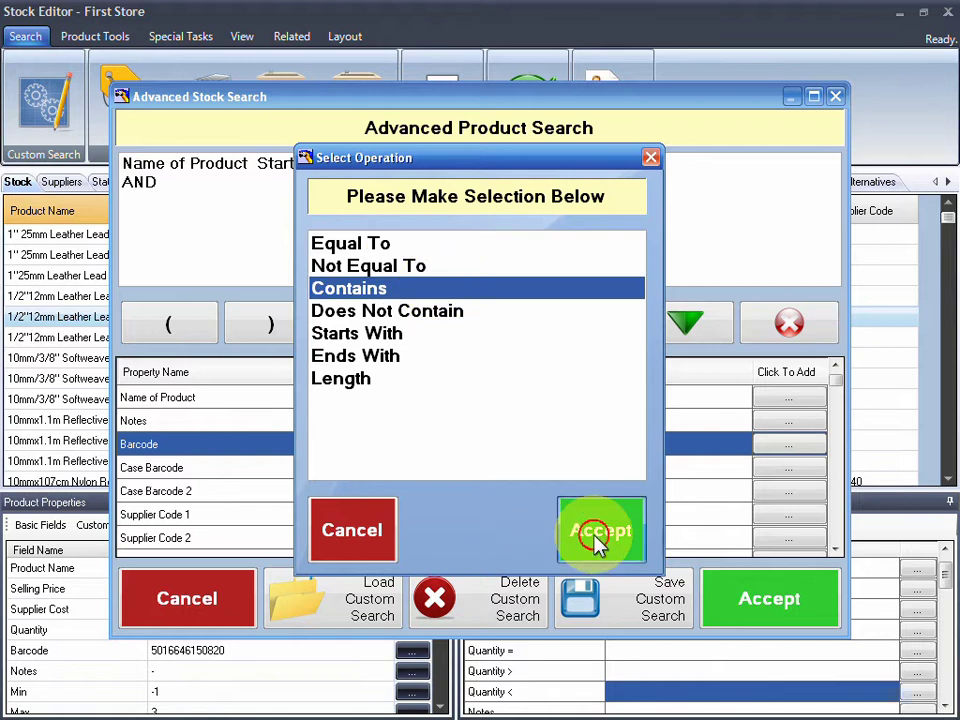
click(578, 535)
click(262, 298)
click(392, 291)
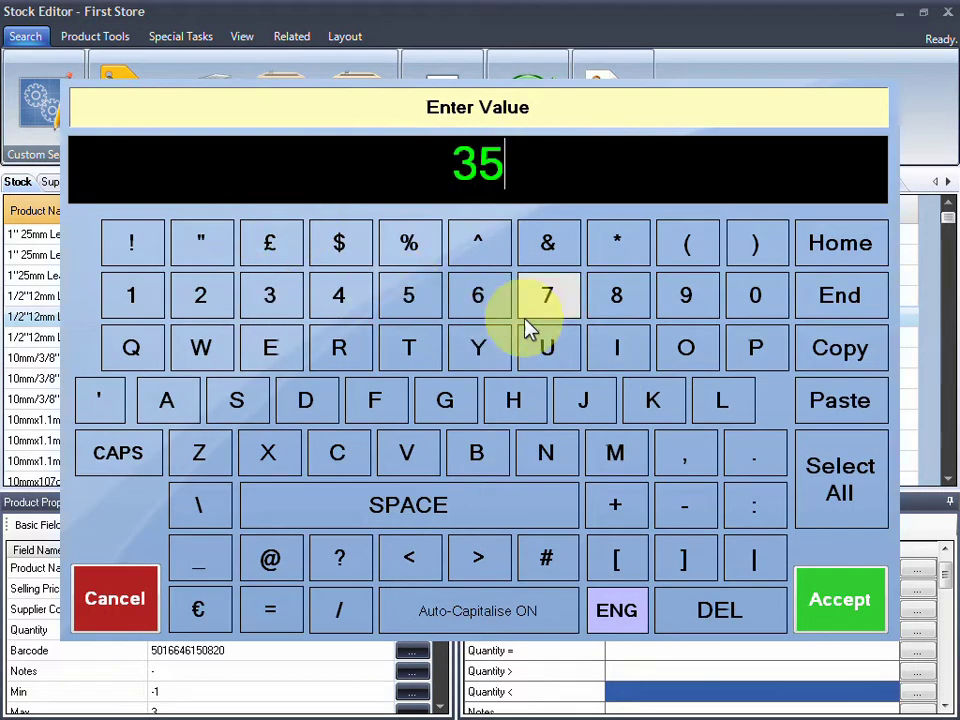
click(488, 305)
click(843, 612)
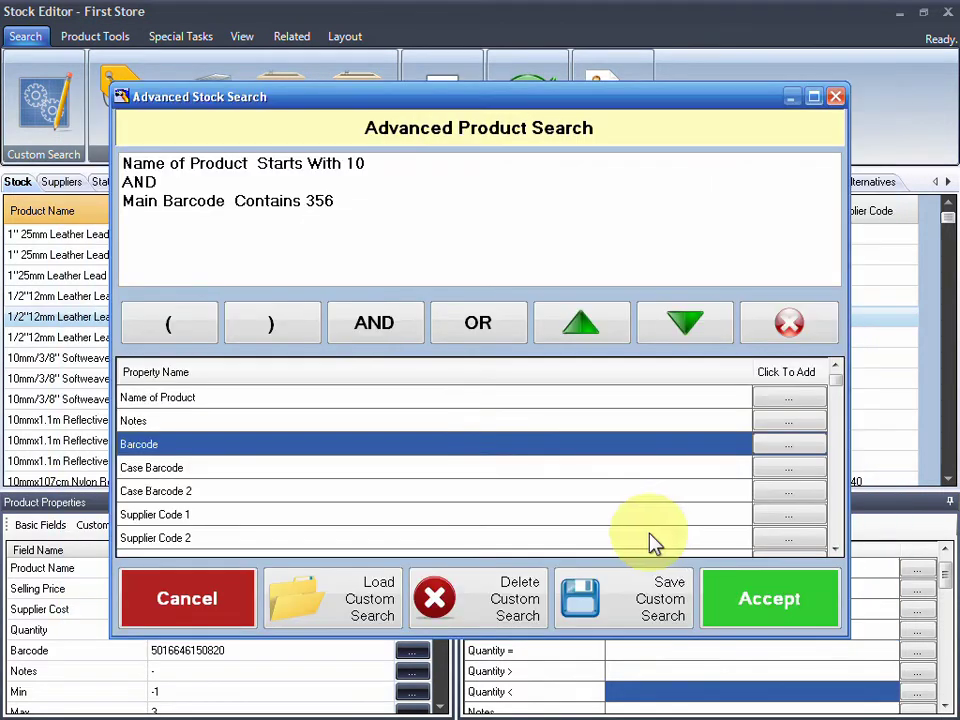
click(735, 580)
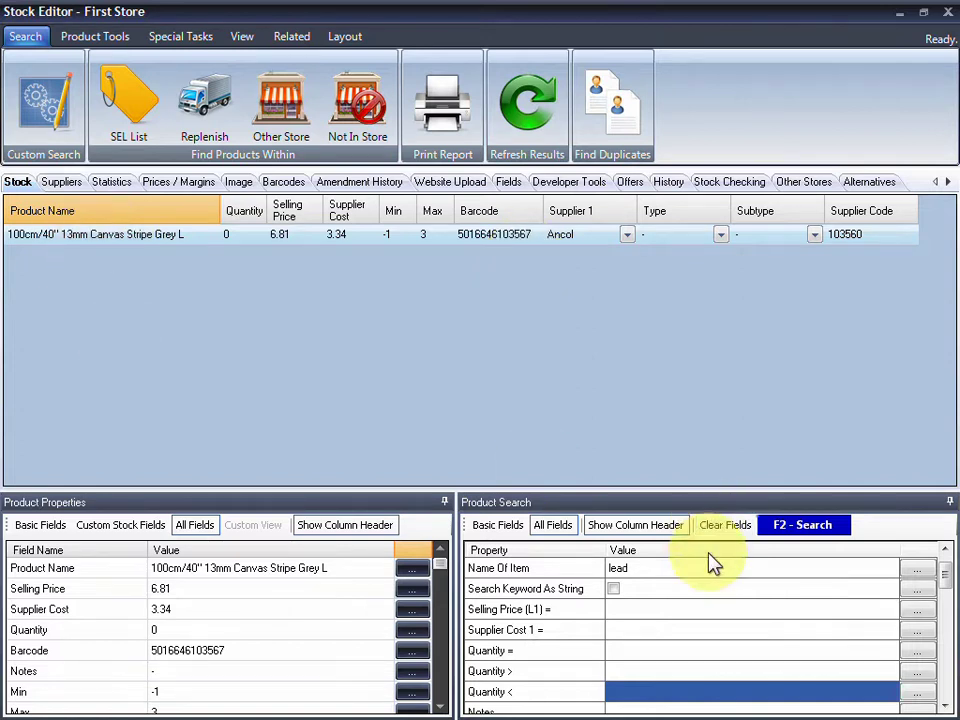
Search again for products with "lead" in the name, and view the supplier and type choices for the 1" 25mm Leather Lead Black.
click(808, 527)
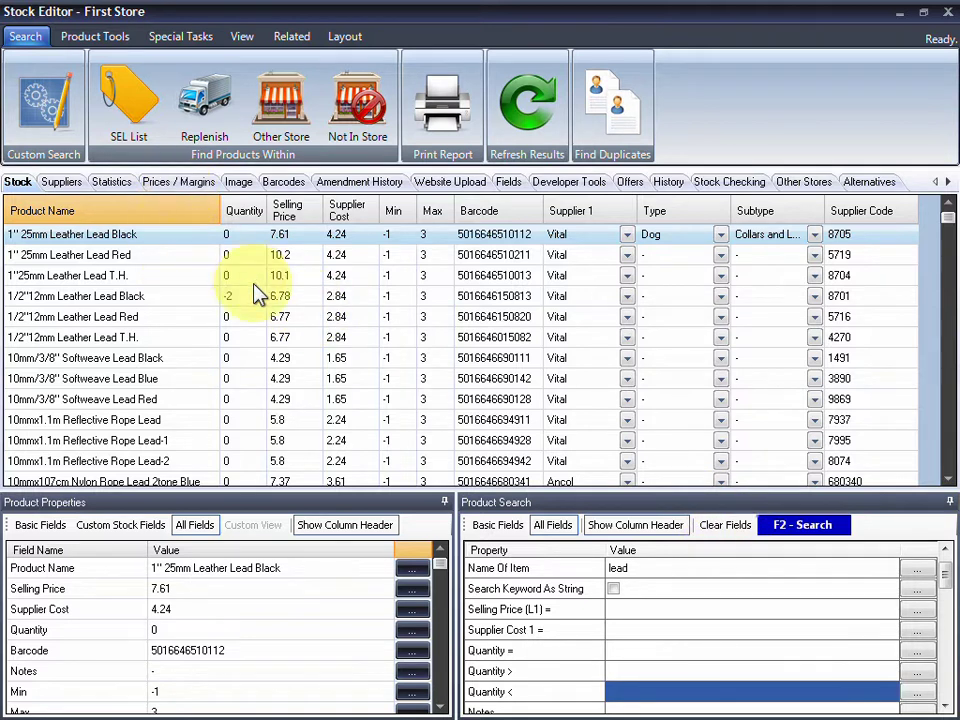
click(628, 238)
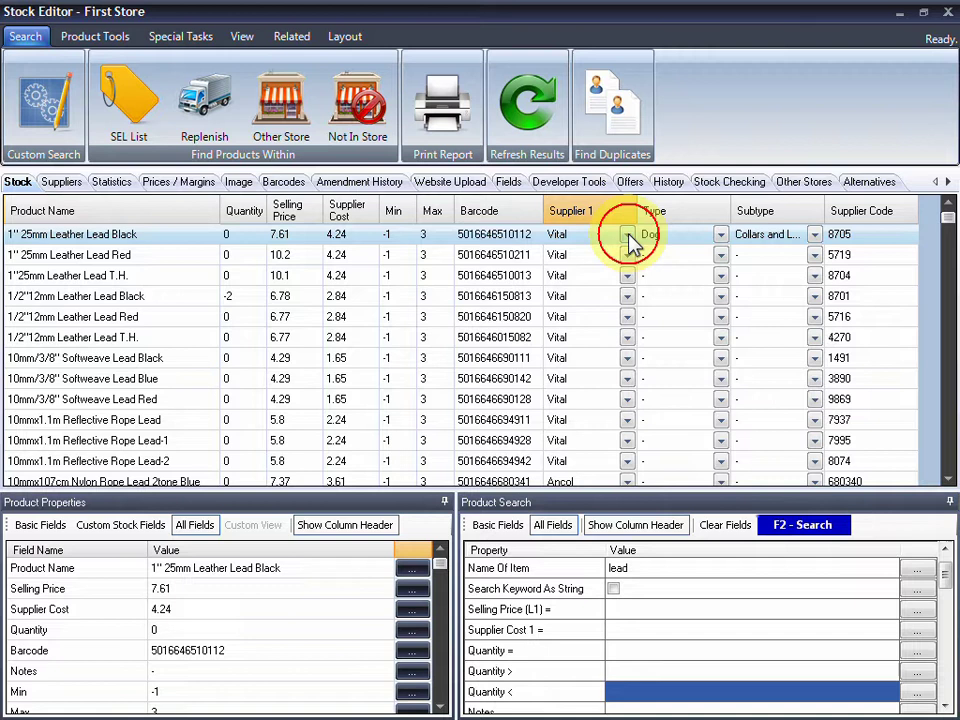
click(634, 237)
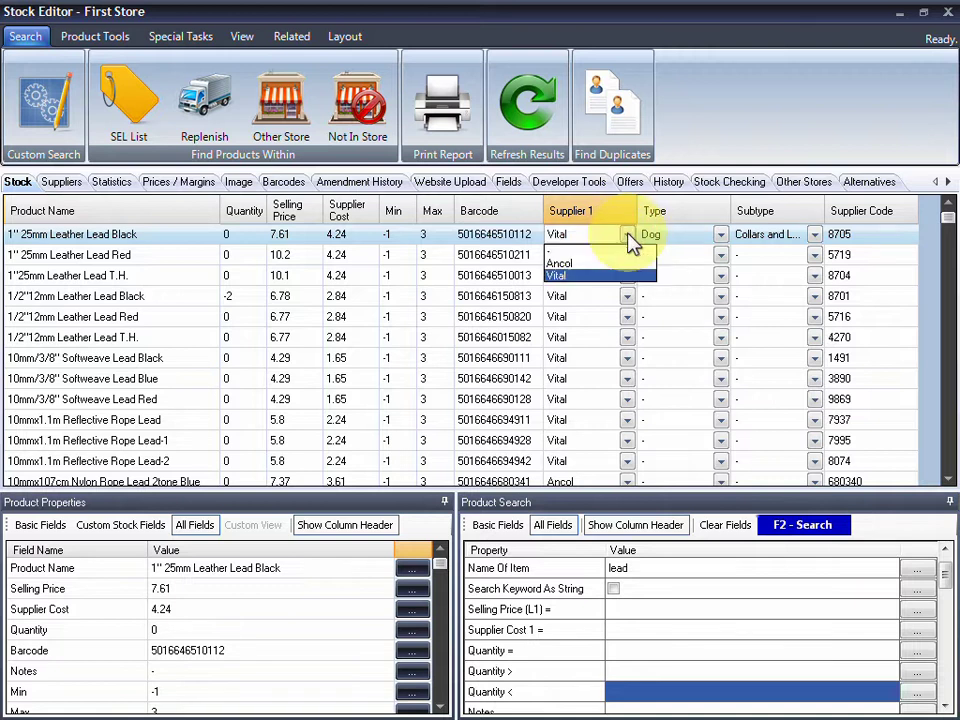
click(617, 270)
click(720, 236)
click(721, 236)
click(724, 238)
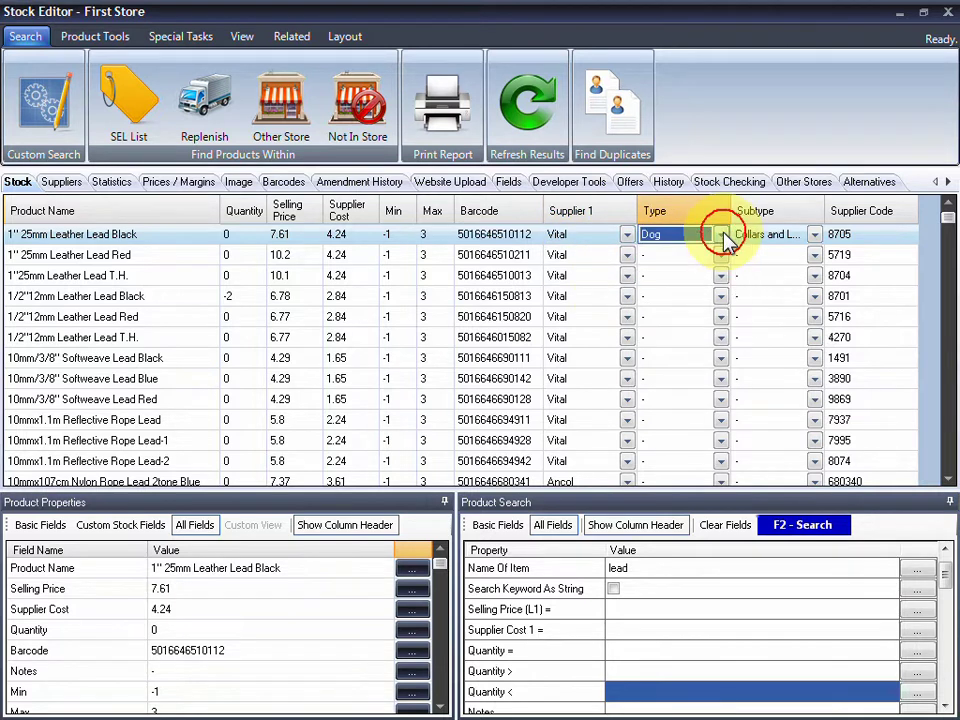
click(155, 240)
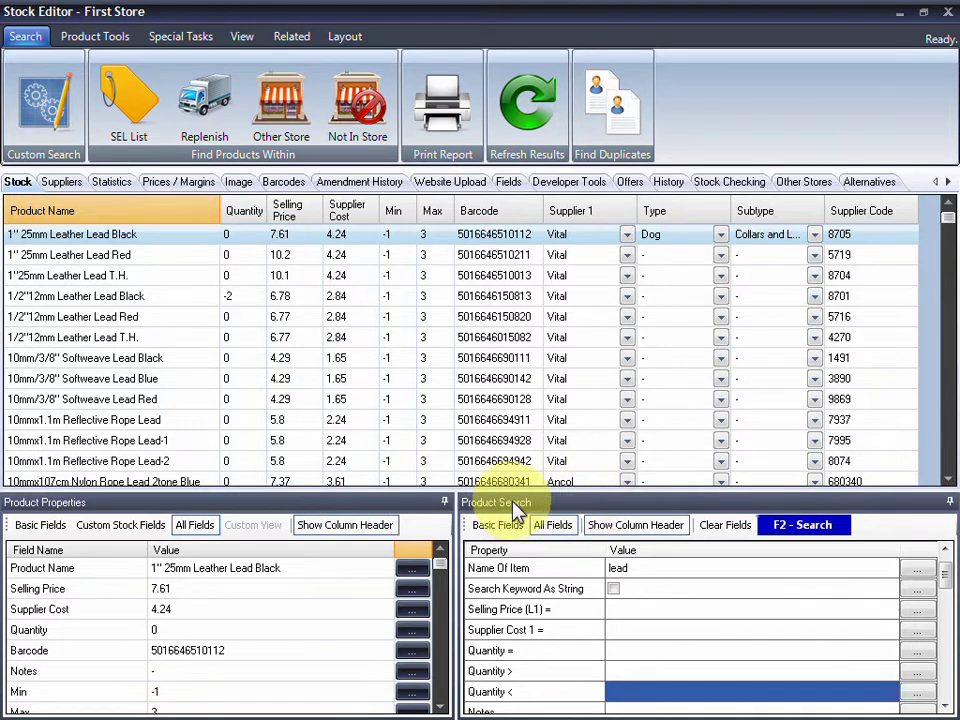
Move the Product Search panel beside the stock list, and restore its place beside Product Properties.
mouse_move(520, 502)
mouse_down()
mouse_move(461, 484)
mouse_move(390, 385)
mouse_move(452, 328)
mouse_up()
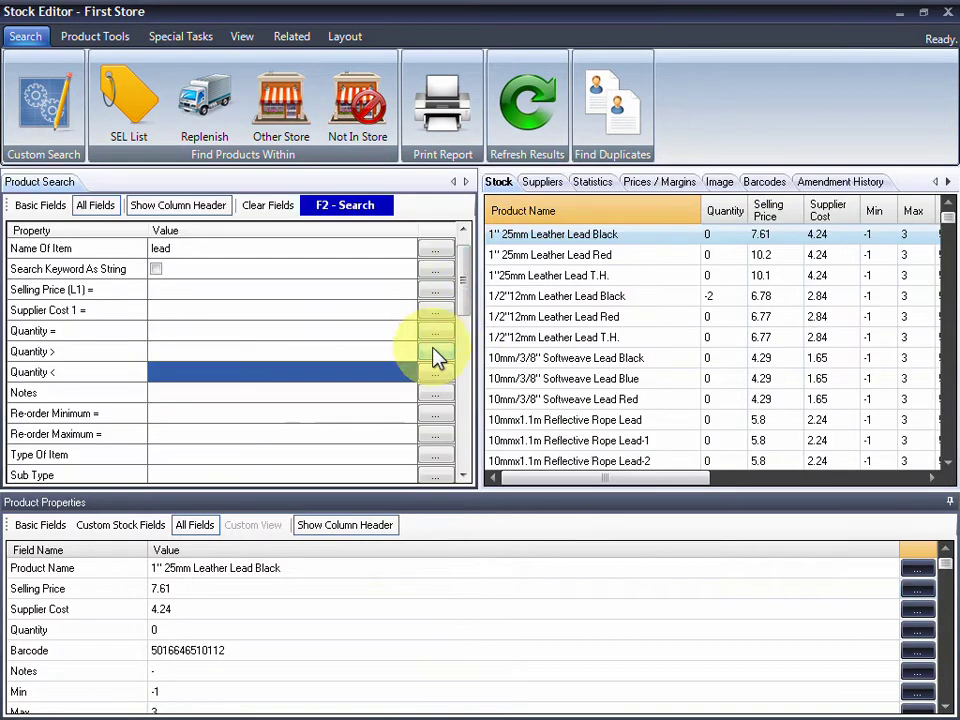
click(43, 184)
drag(45, 187, 431, 606)
drag(152, 506, 508, 611)
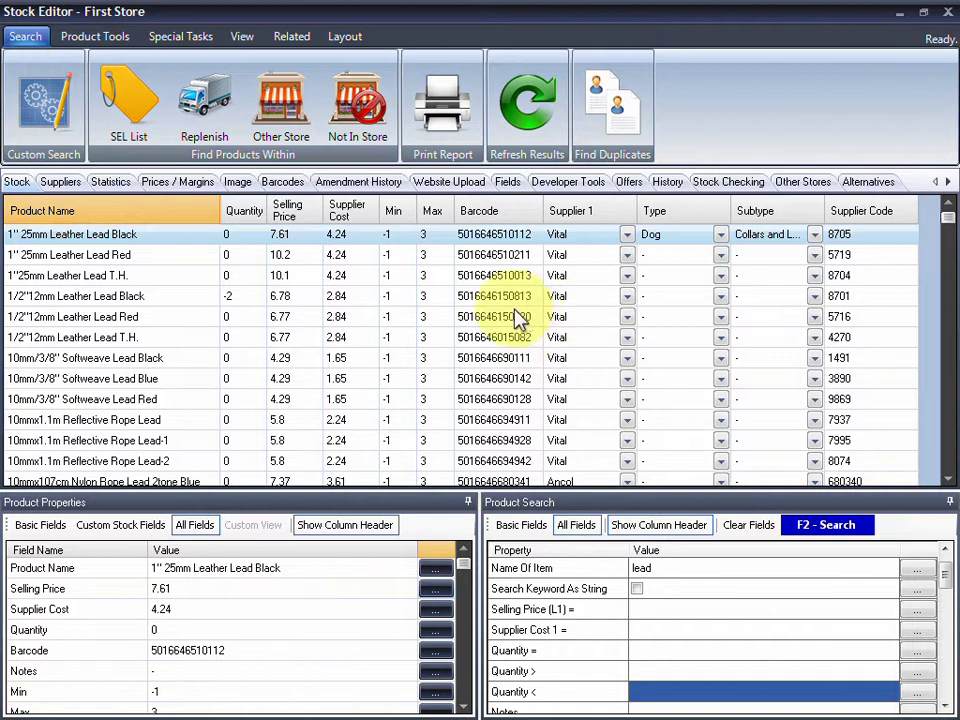
View the layout commands, and turn on statistics retrieval for the selected products.
click(340, 40)
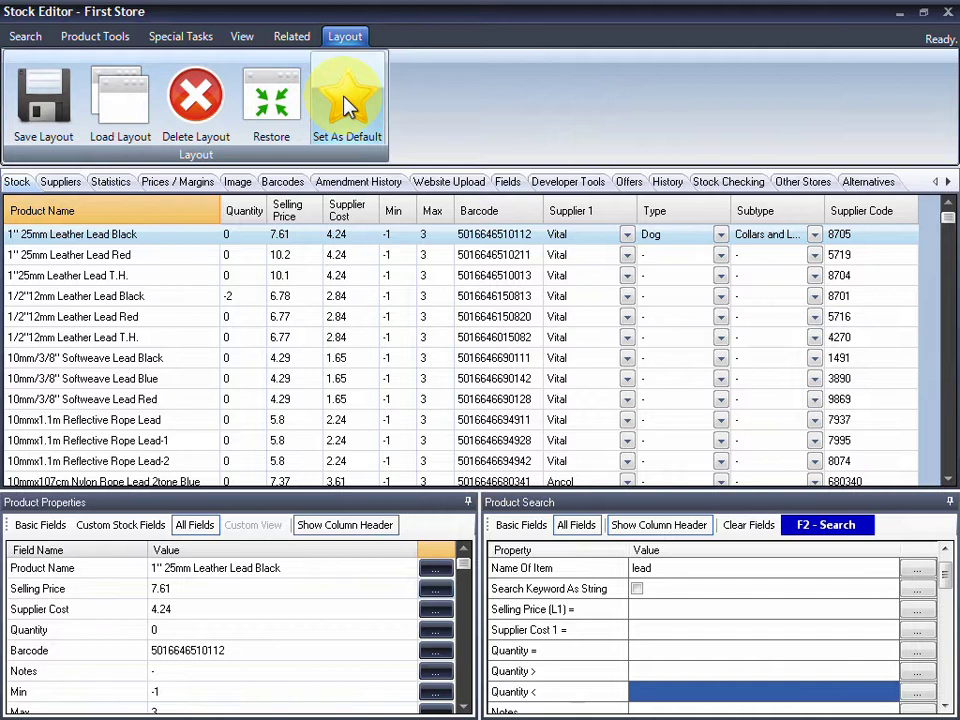
click(27, 37)
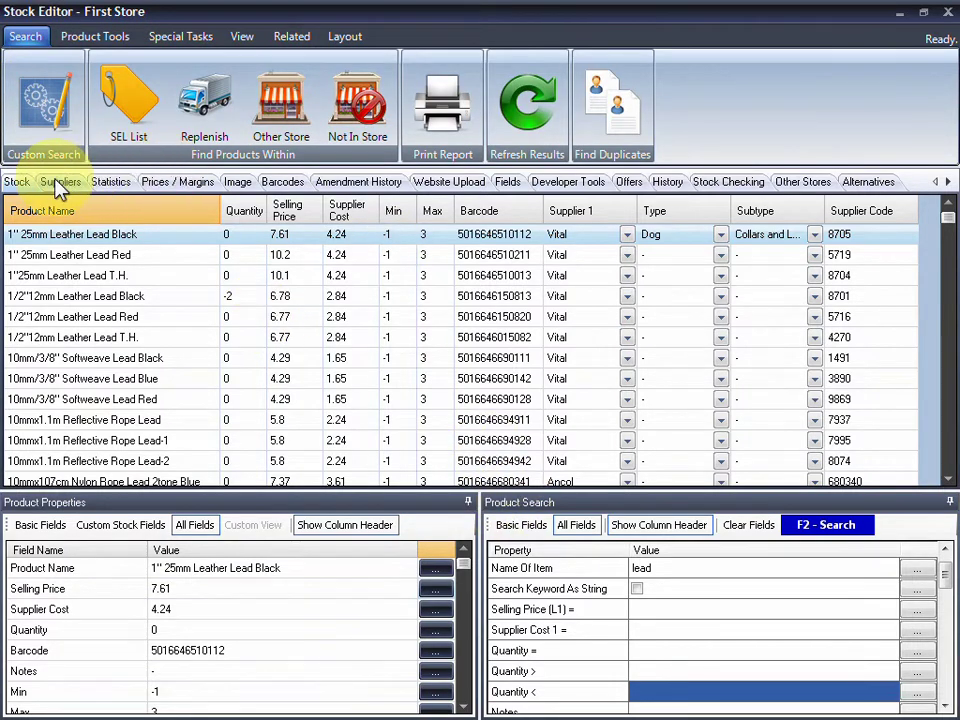
click(113, 182)
click(222, 475)
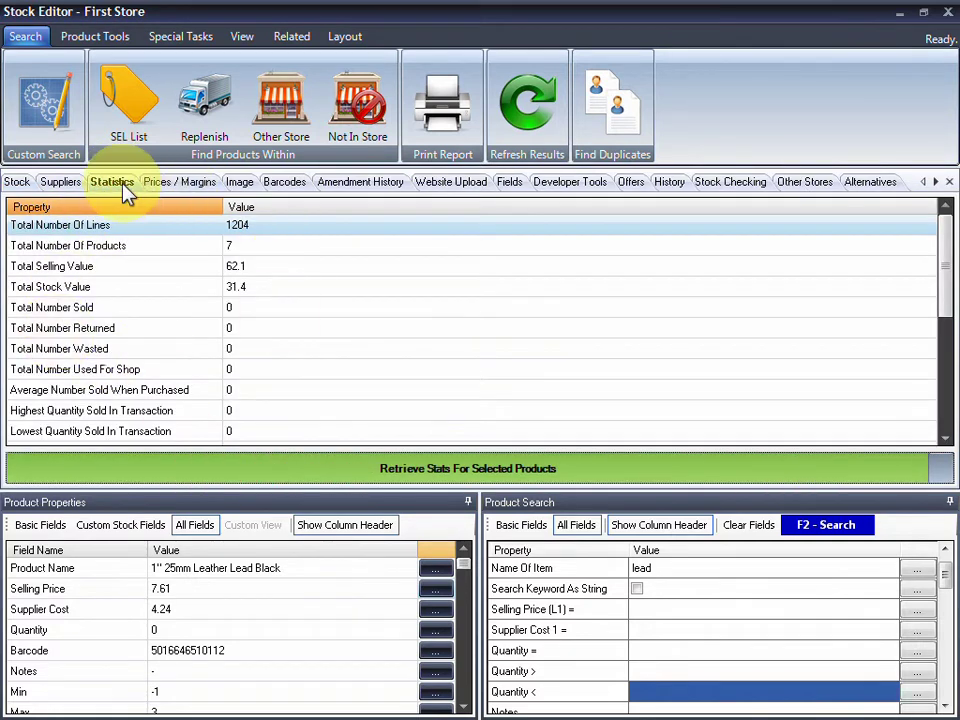
Dock the Statistics panel beside a widened stock list, and select several lead products in turn.
drag(112, 183, 508, 337)
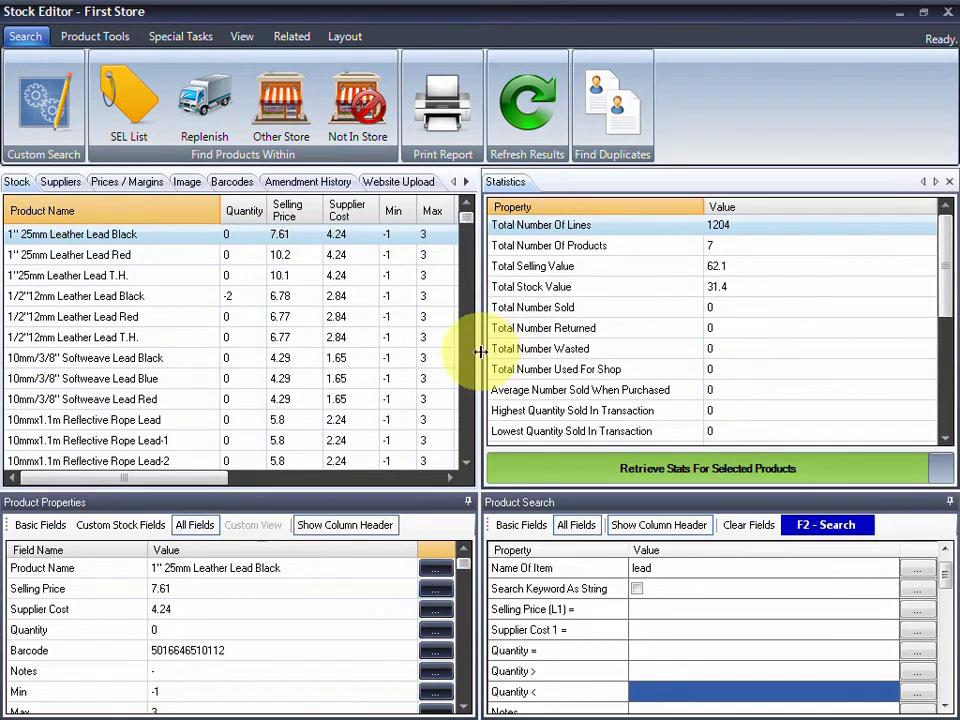
drag(480, 352, 676, 356)
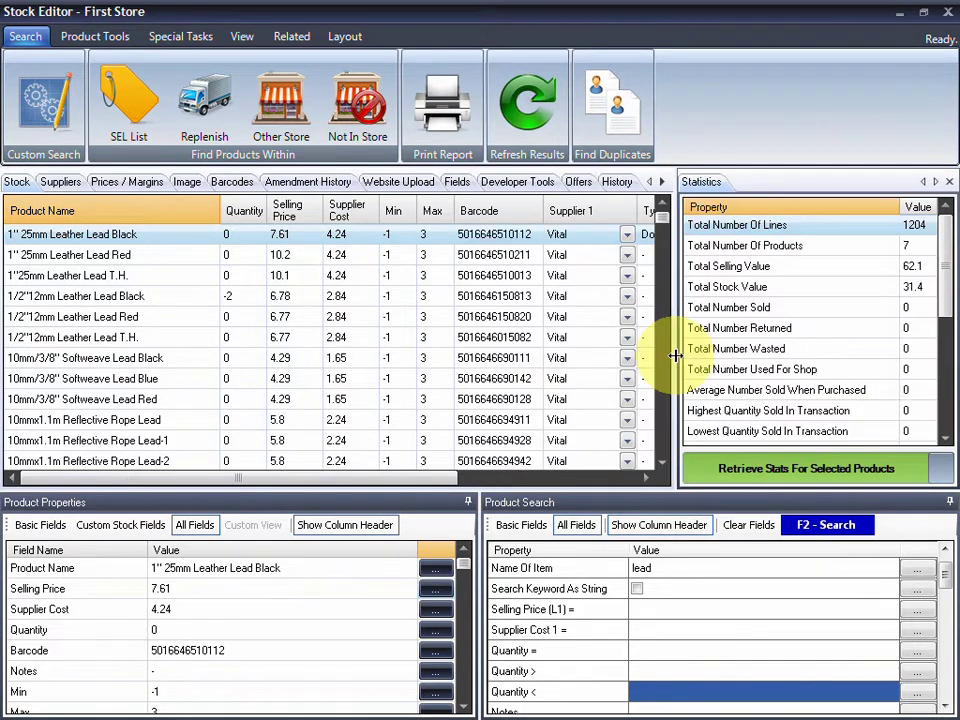
click(306, 276)
click(306, 318)
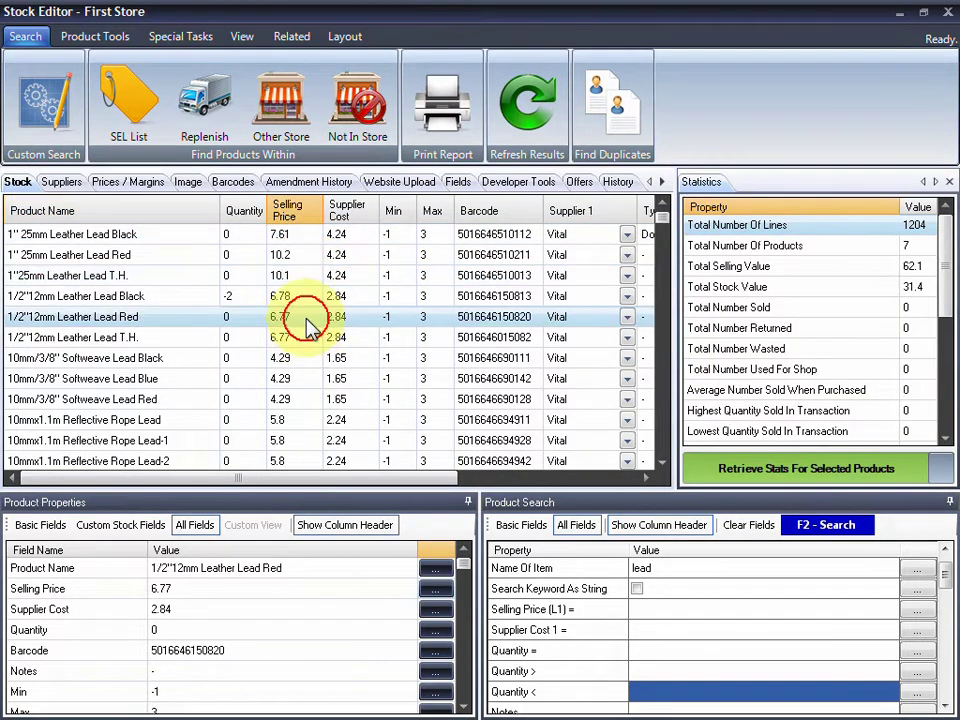
click(295, 239)
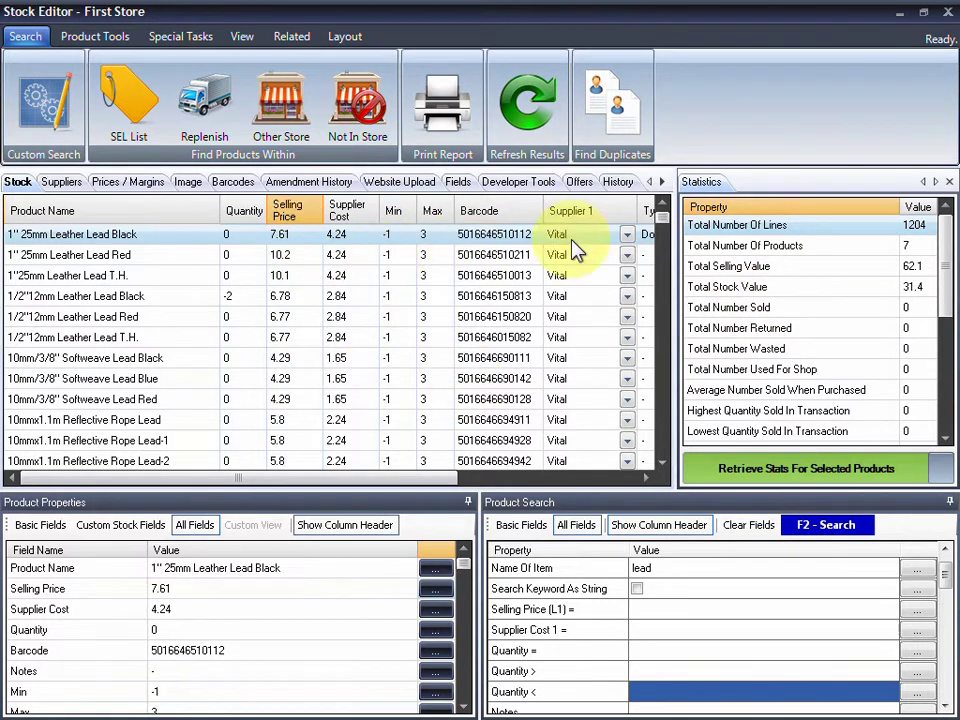
Return the Statistics panel to the group holding the stock list, and show the stock list again.
drag(707, 190, 480, 339)
click(925, 182)
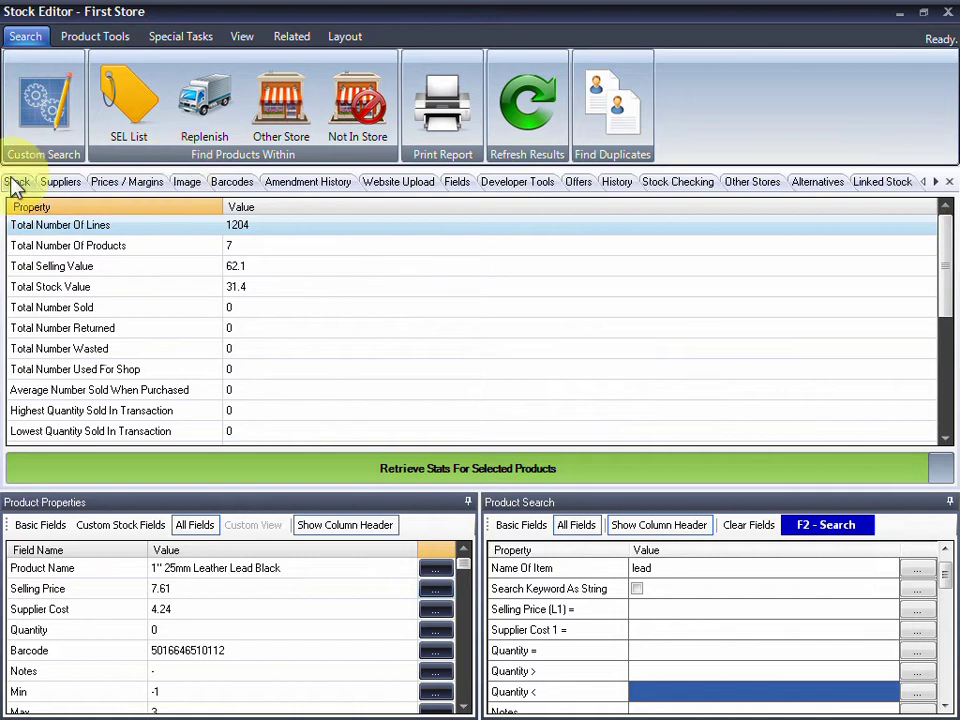
click(14, 183)
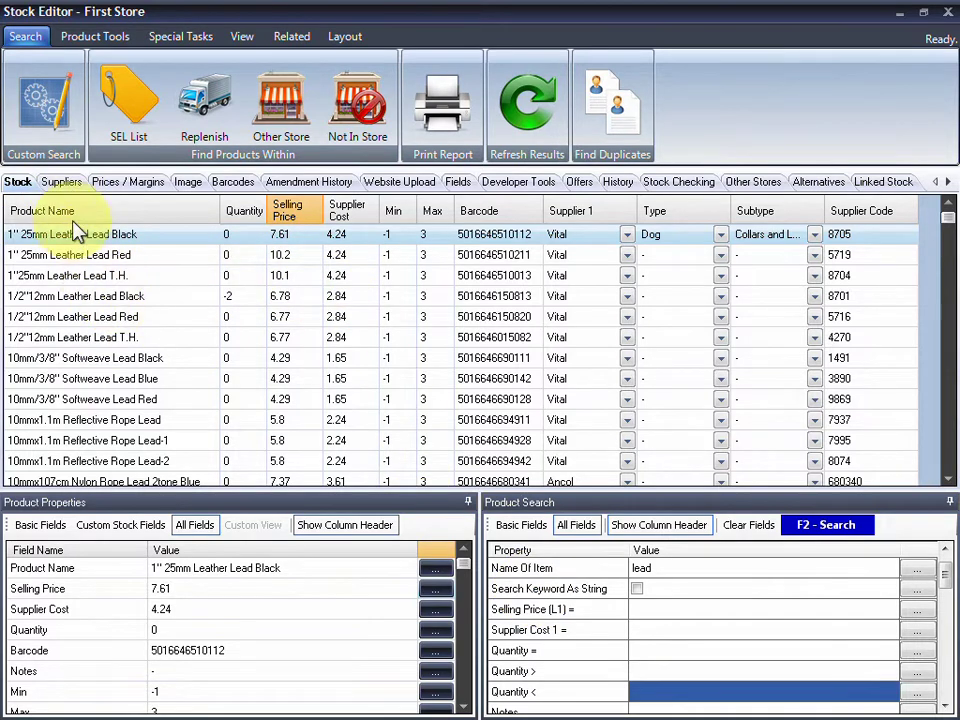
Move Vital below Ancol in the suppliers of the 1" 25mm Leather Lead Black, and restore Vital as first supplier.
click(58, 184)
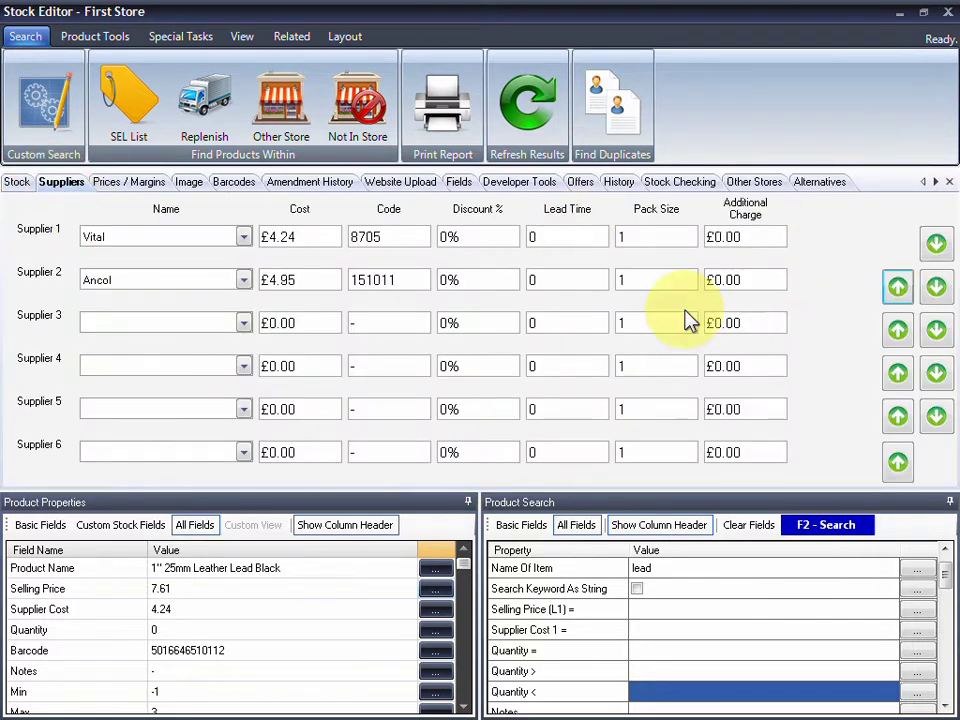
click(937, 243)
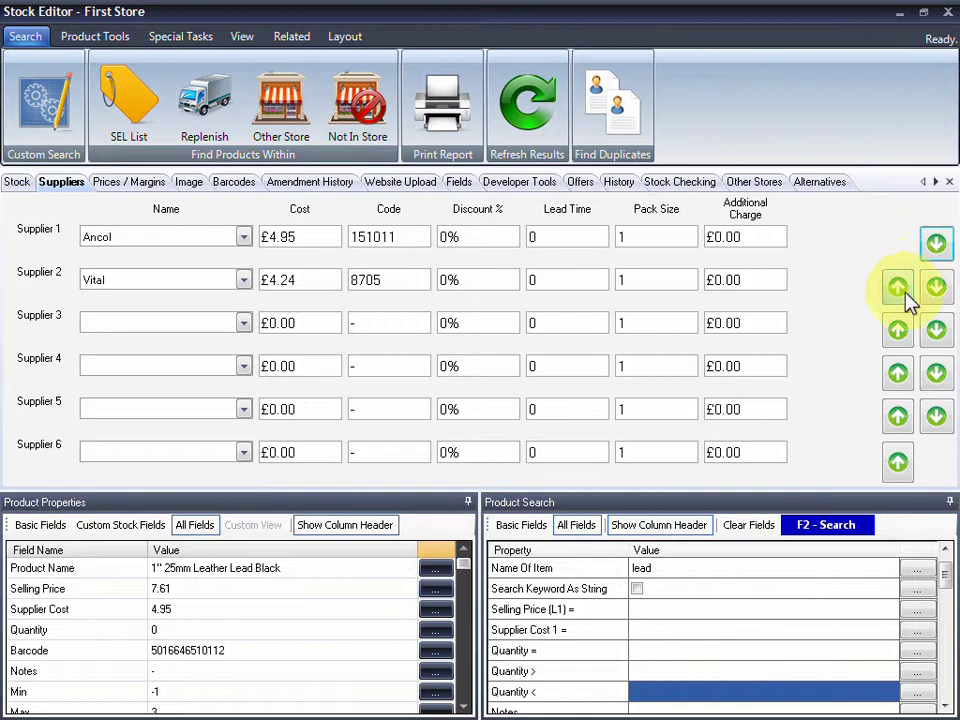
click(898, 287)
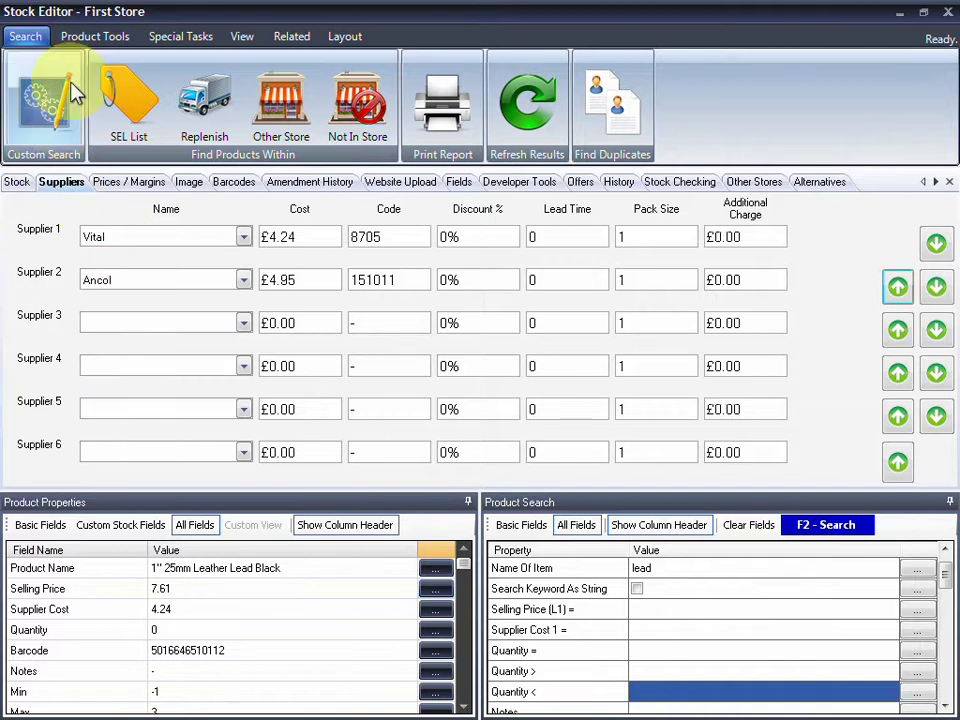
View the special supplier tasks, and examine the prices, profit and mark-up of the 1" 25mm Leather Lead Black.
click(172, 38)
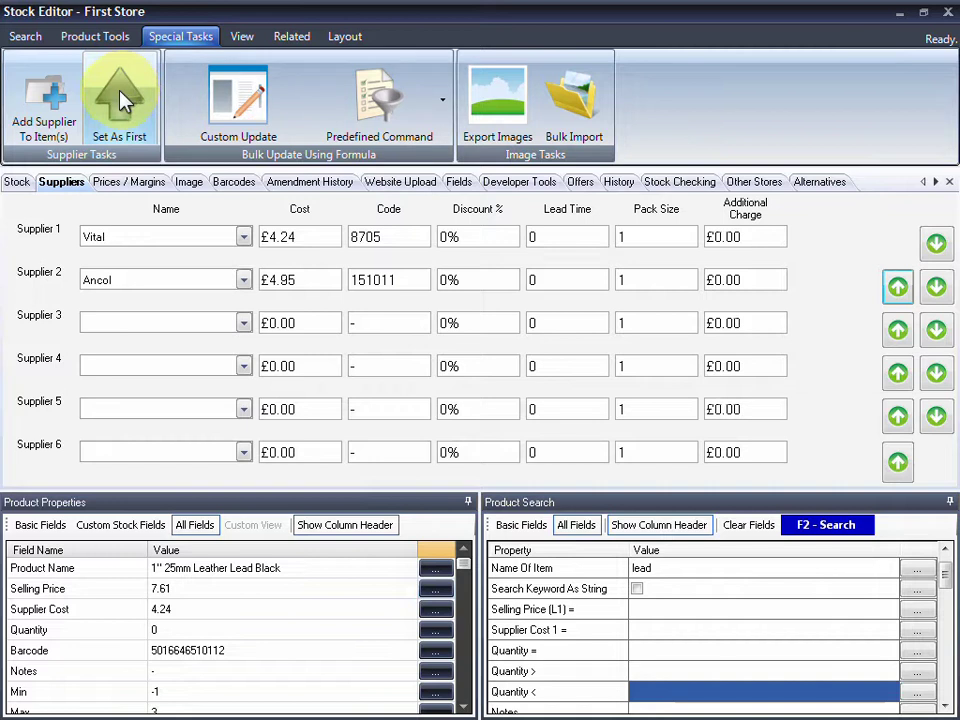
click(27, 36)
click(135, 189)
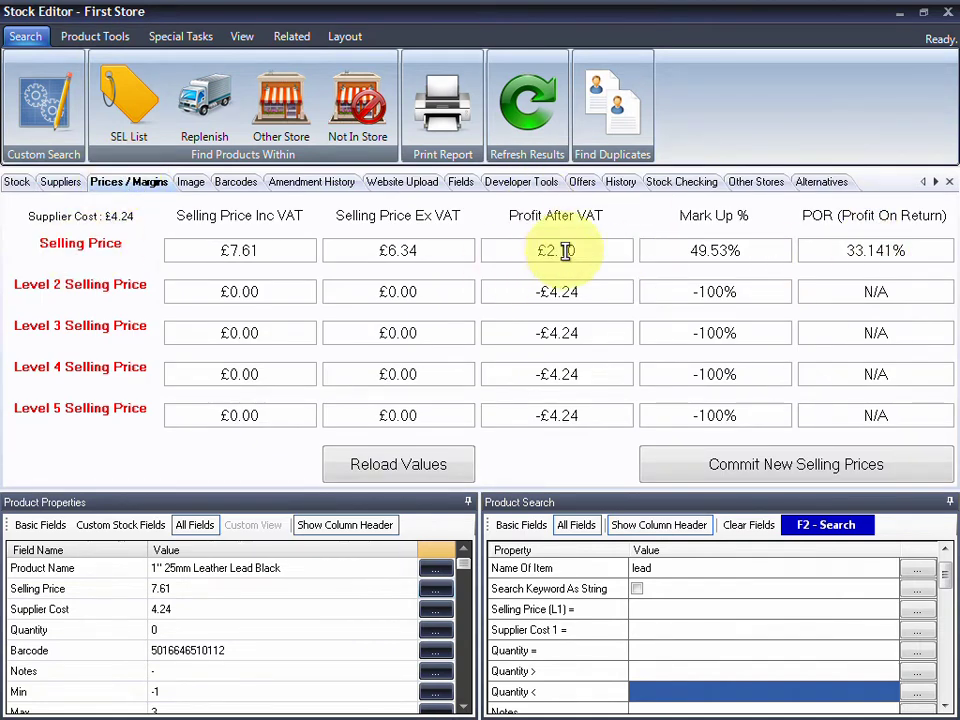
click(754, 250)
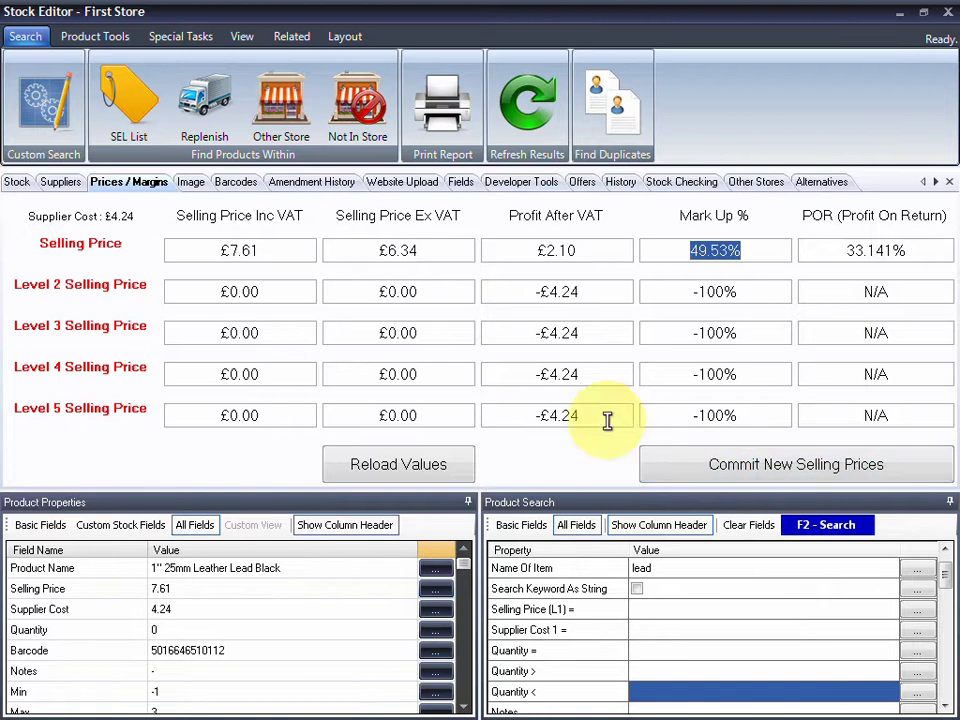
Turn on image display for the selected product, and open its barcode list.
click(188, 182)
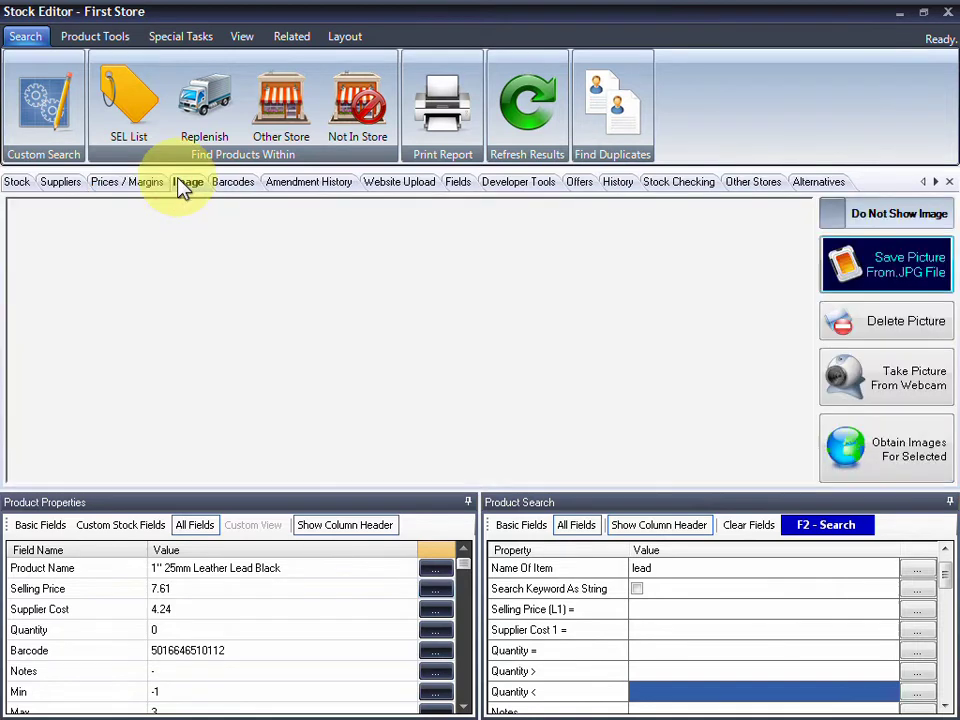
click(898, 214)
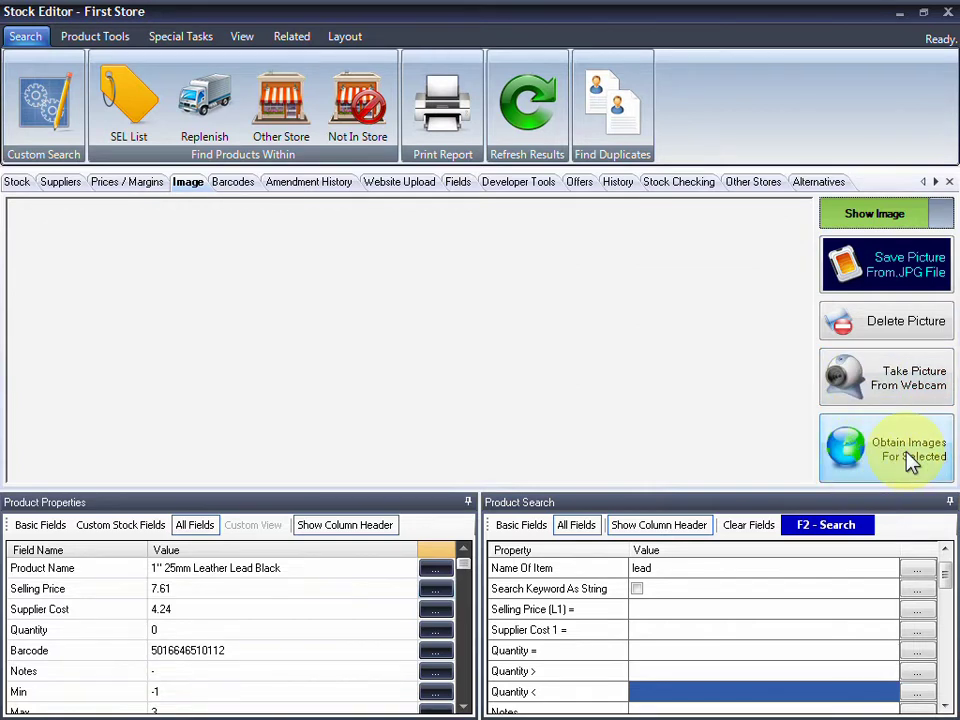
click(222, 184)
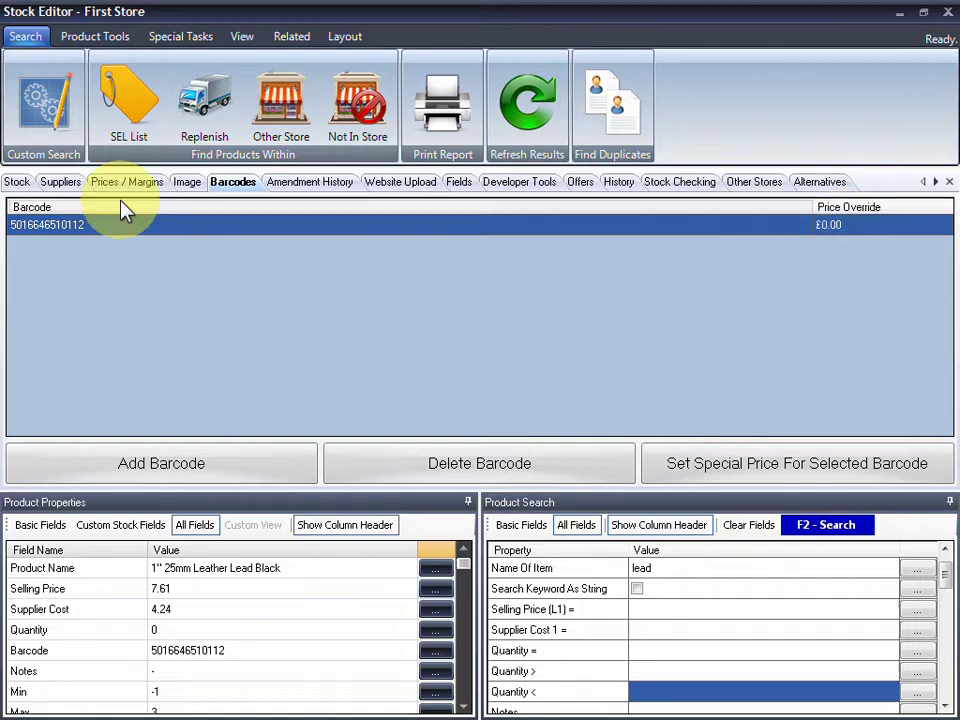
Turn on amendment history retrieval for the 1" 25mm Leather Lead Black, and look through its recorded changes.
click(15, 182)
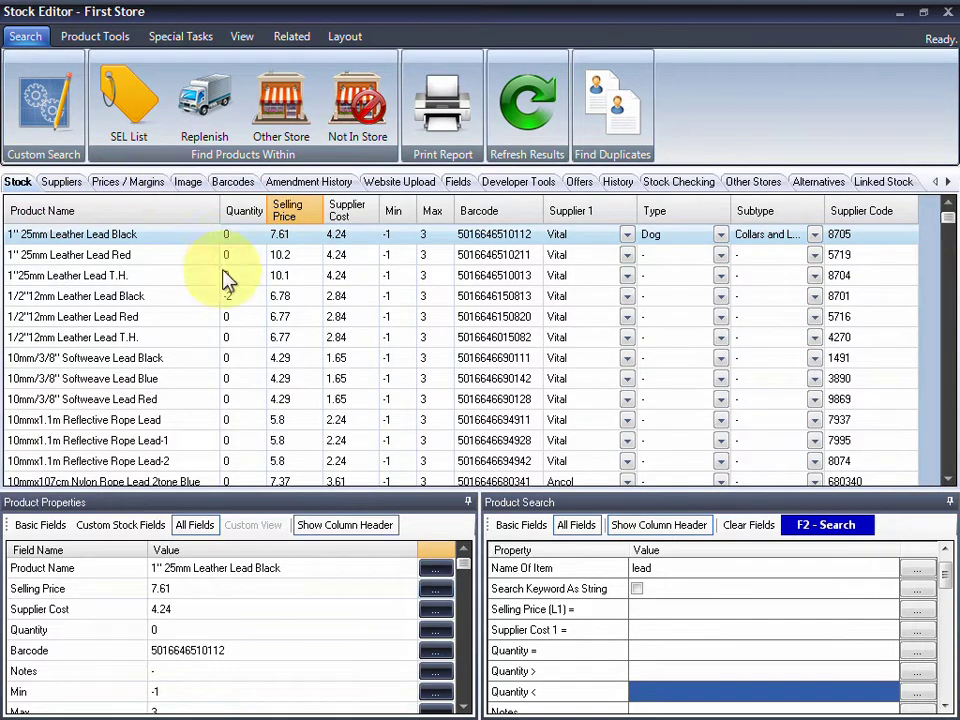
click(310, 182)
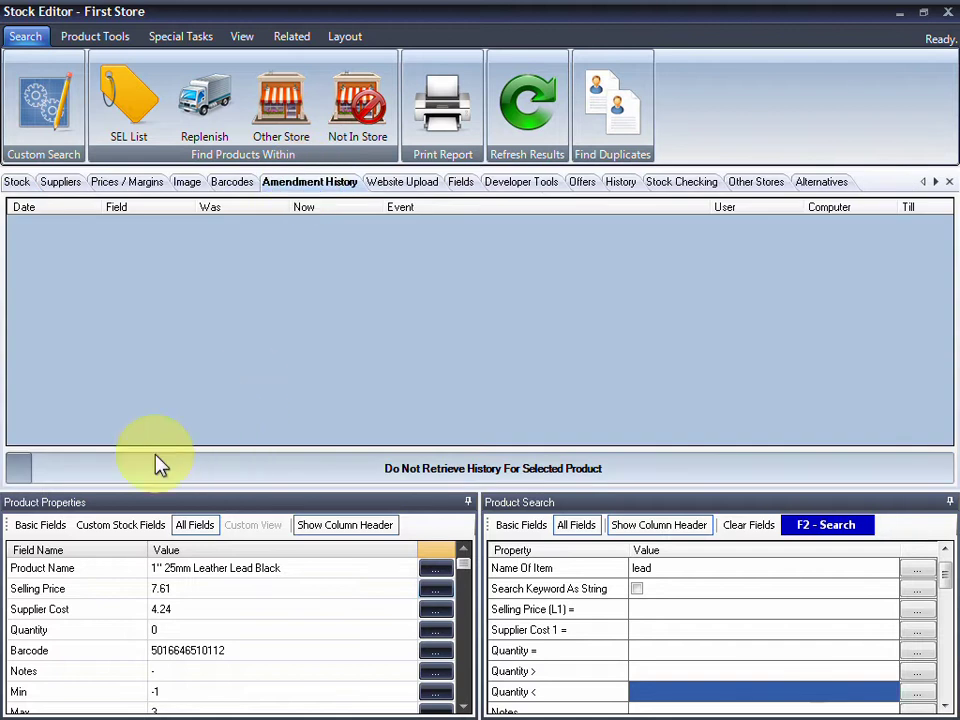
click(96, 476)
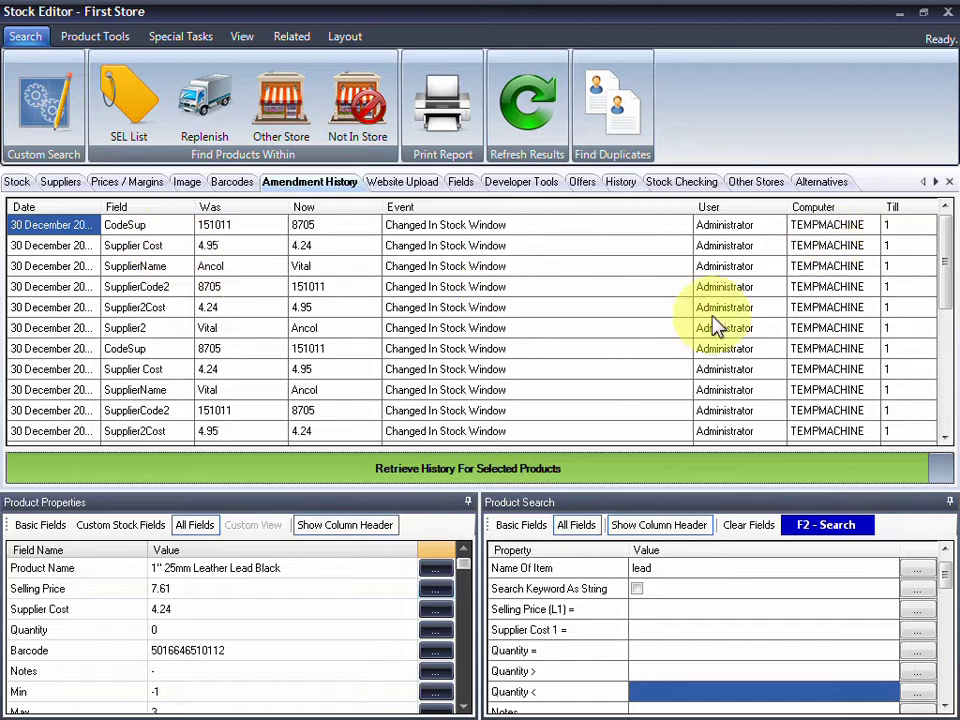
click(947, 285)
drag(947, 285, 943, 236)
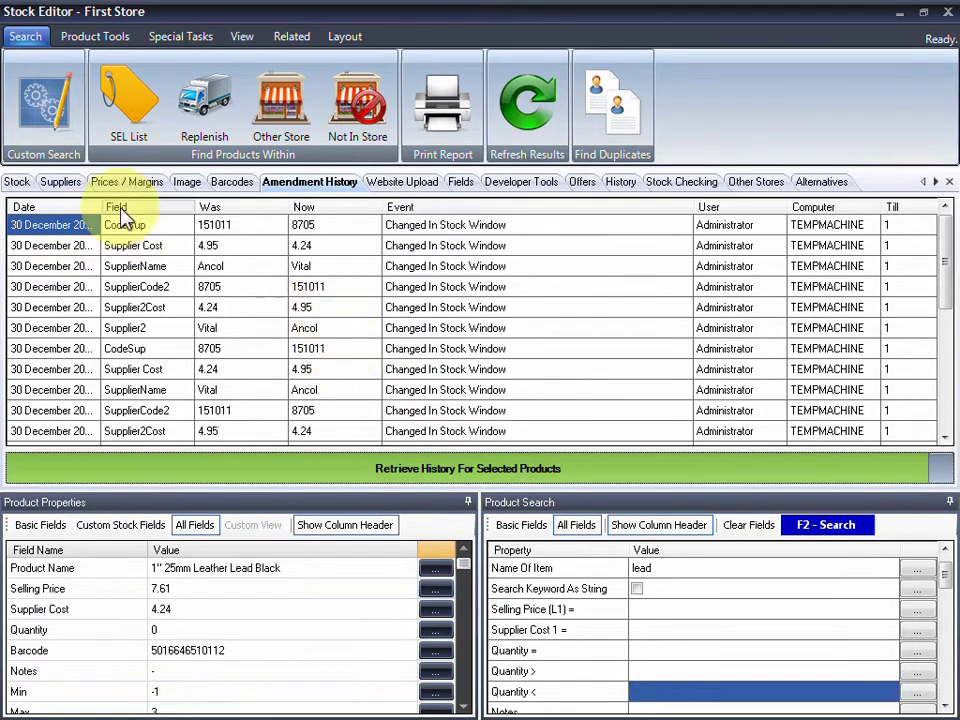
View the website upload options, including the integration templates and child products, and return to the stock list.
click(416, 188)
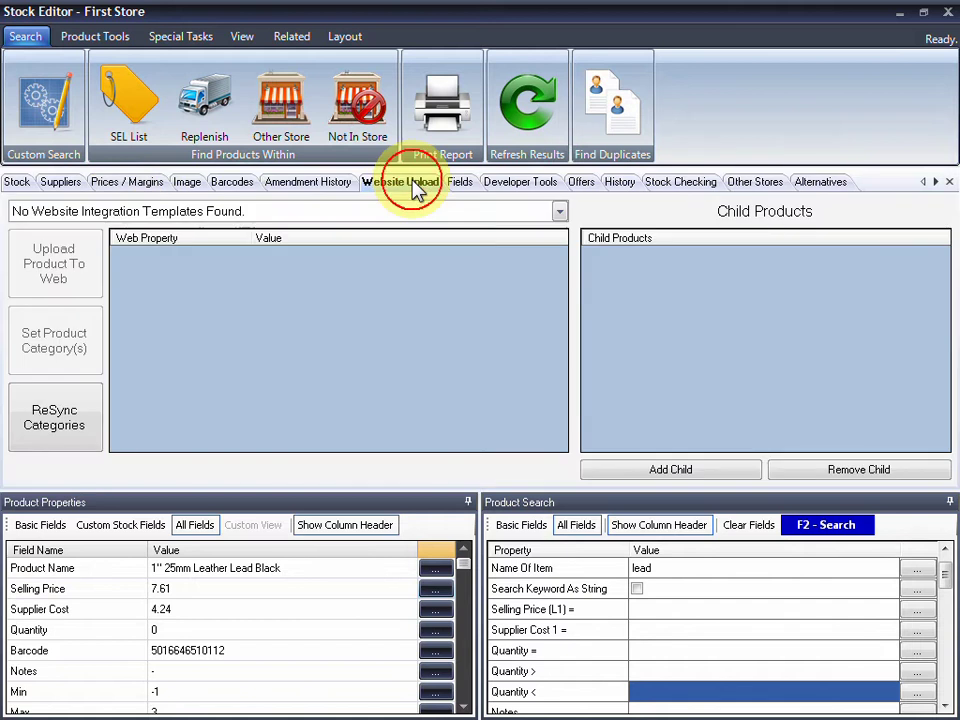
click(285, 211)
click(196, 226)
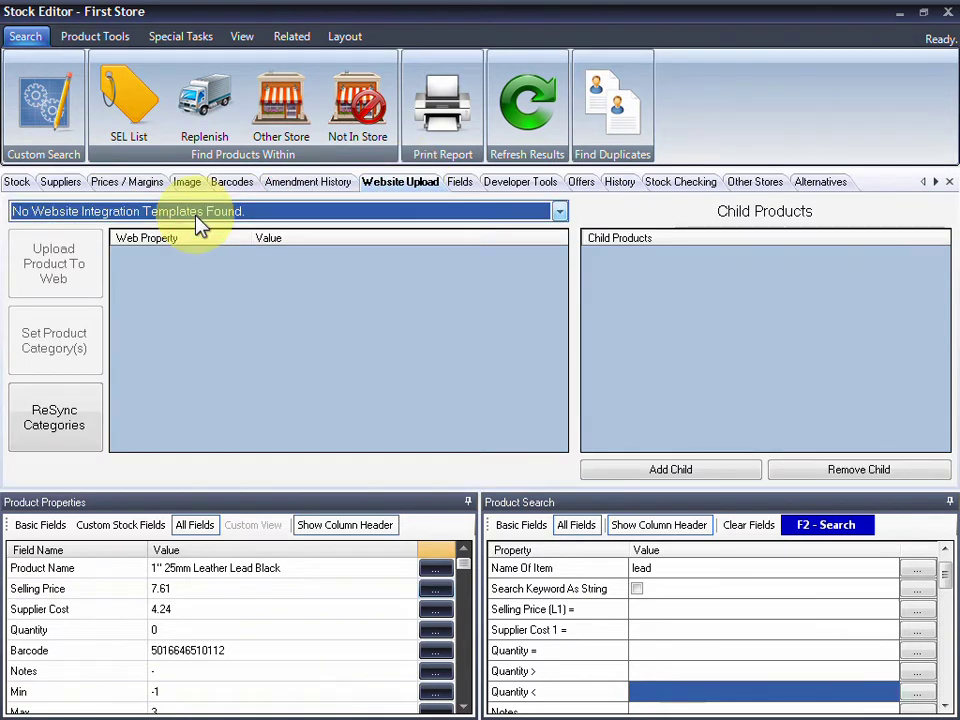
click(203, 213)
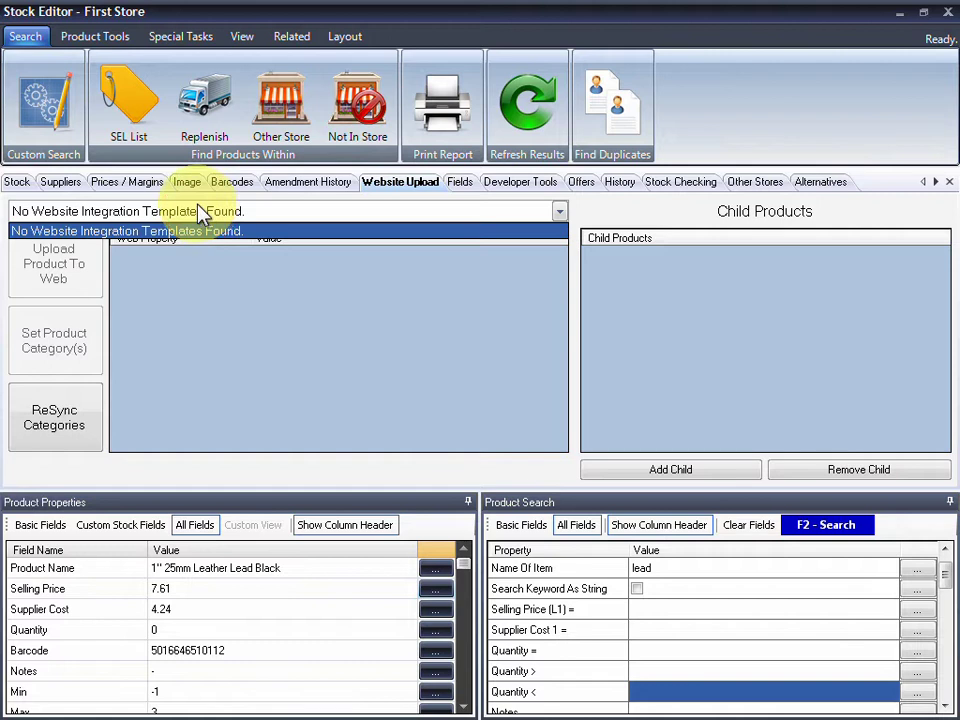
click(203, 211)
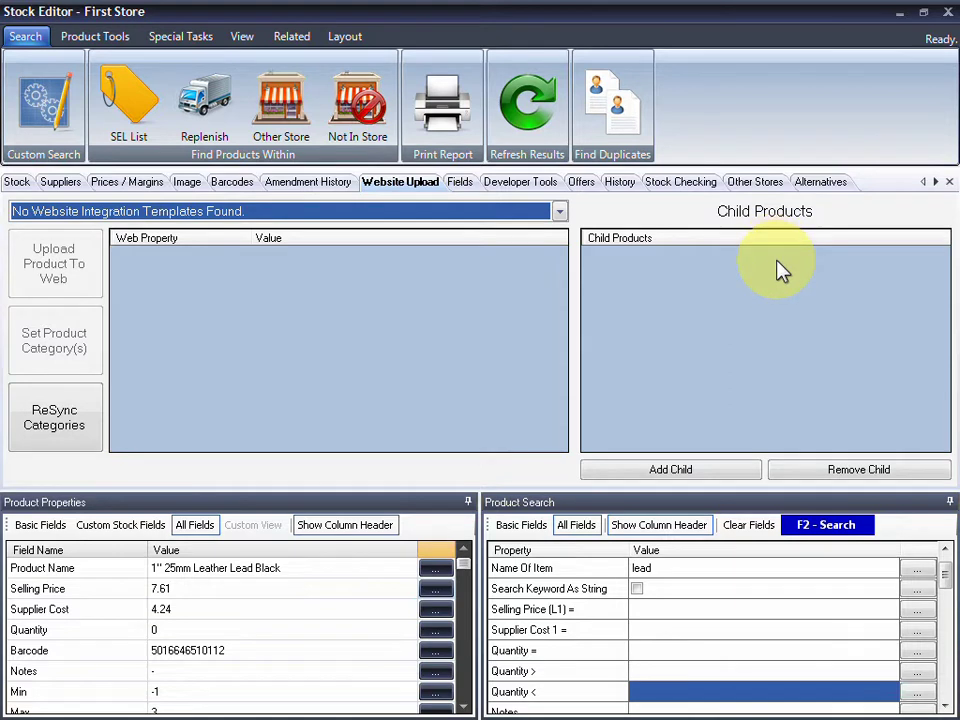
click(20, 183)
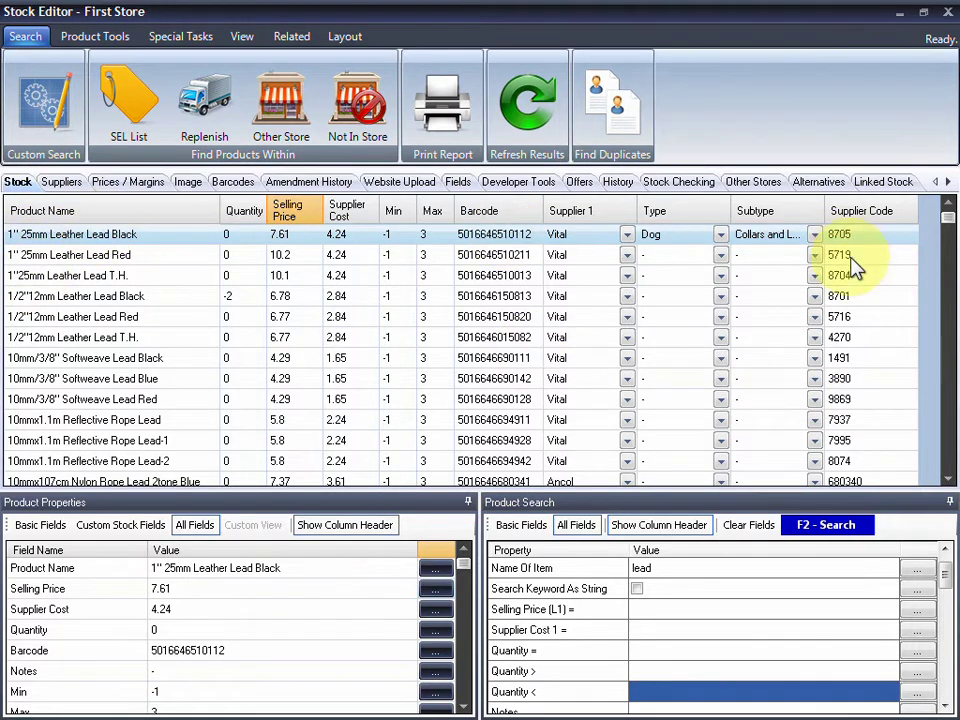
Delete the Min field from the columns shown in the stock list.
click(458, 183)
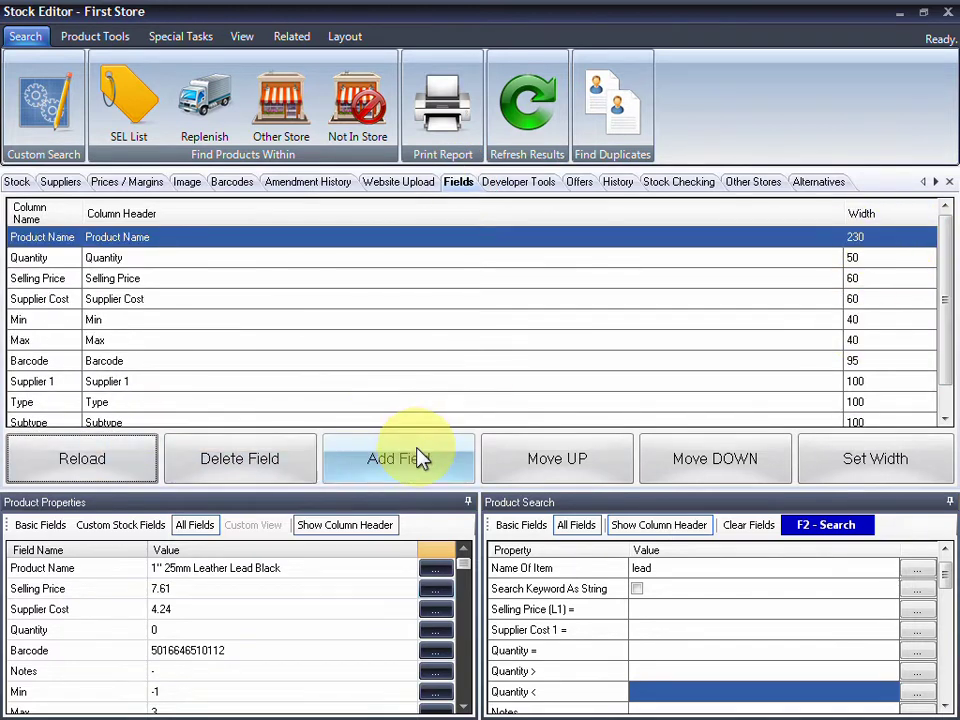
click(380, 381)
scroll(289, 405, down, 1)
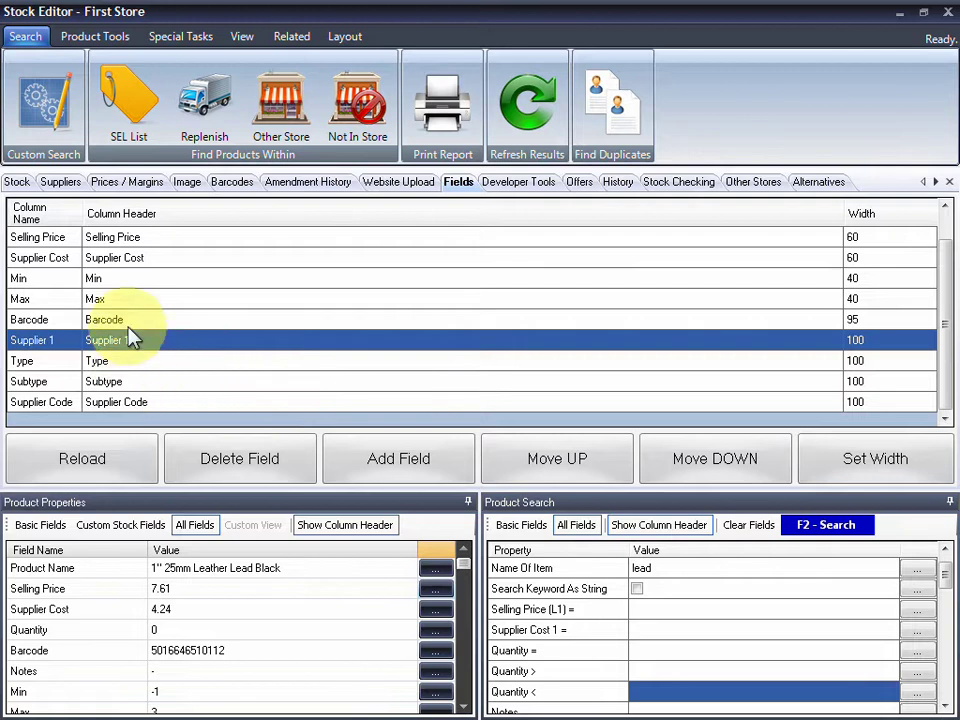
scroll(130, 340, up, 1)
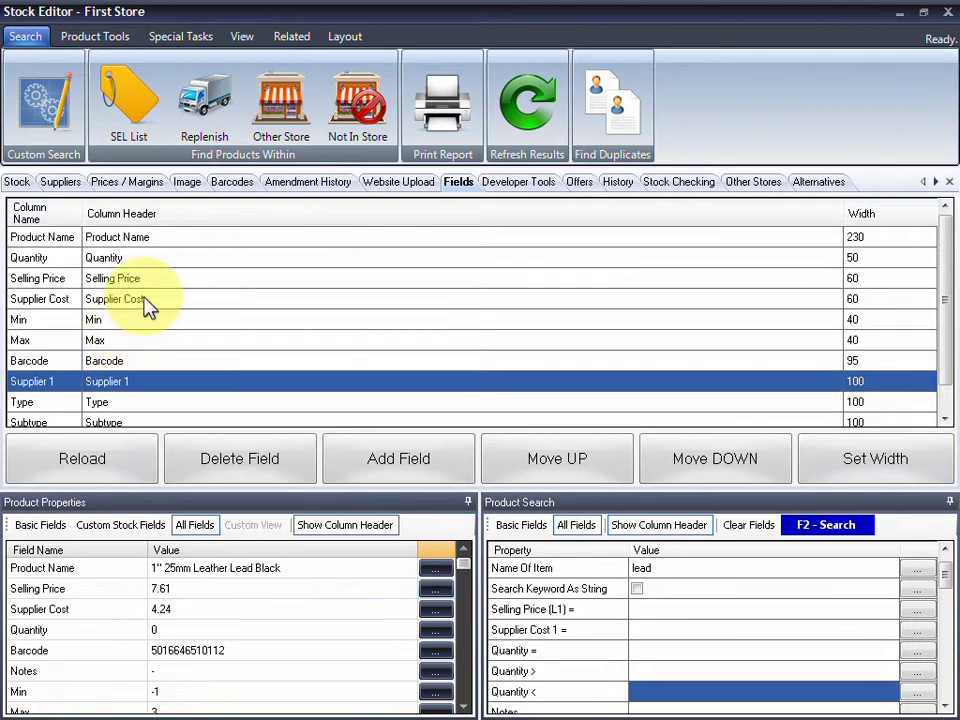
click(135, 322)
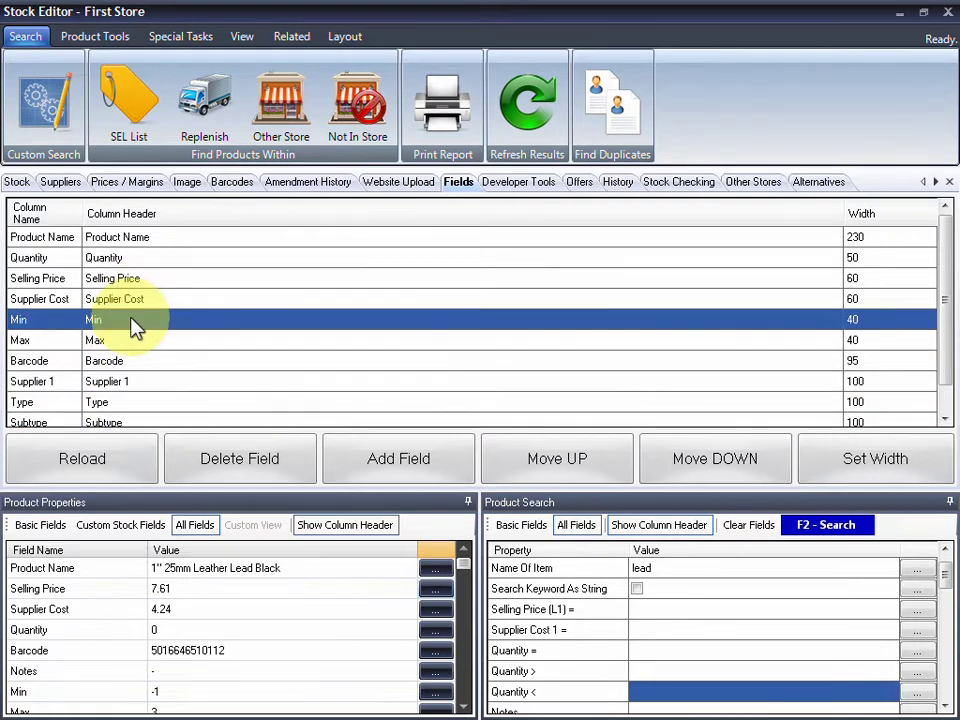
click(283, 457)
Add the Profit On Return field type to the stock list columns.
click(207, 395)
scroll(205, 390, down, 1)
click(360, 401)
click(386, 456)
drag(636, 262, 647, 459)
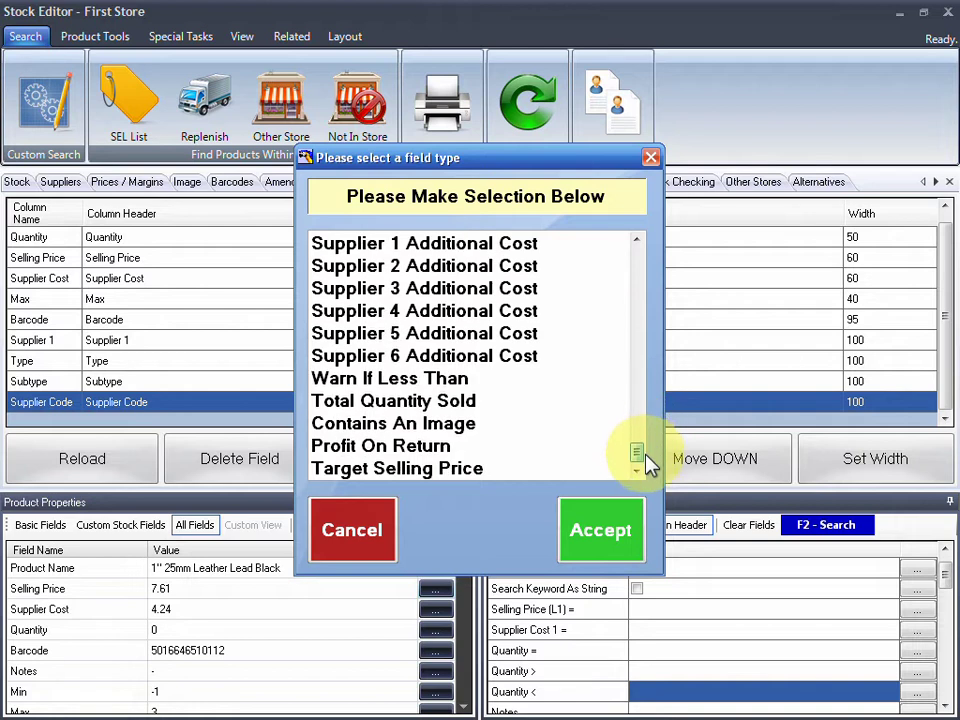
click(440, 399)
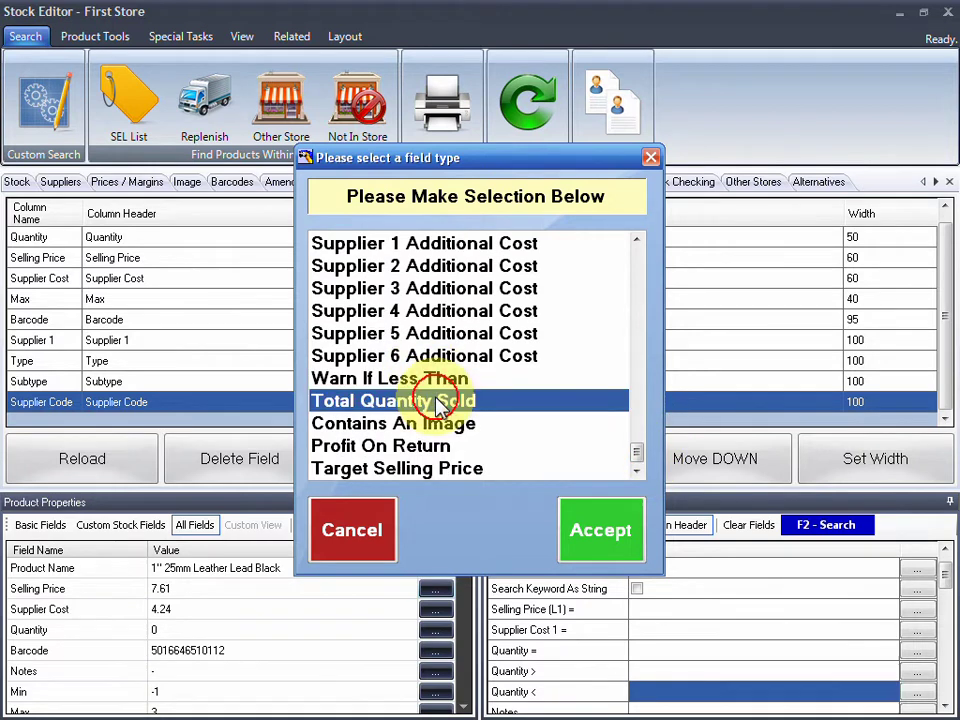
click(449, 447)
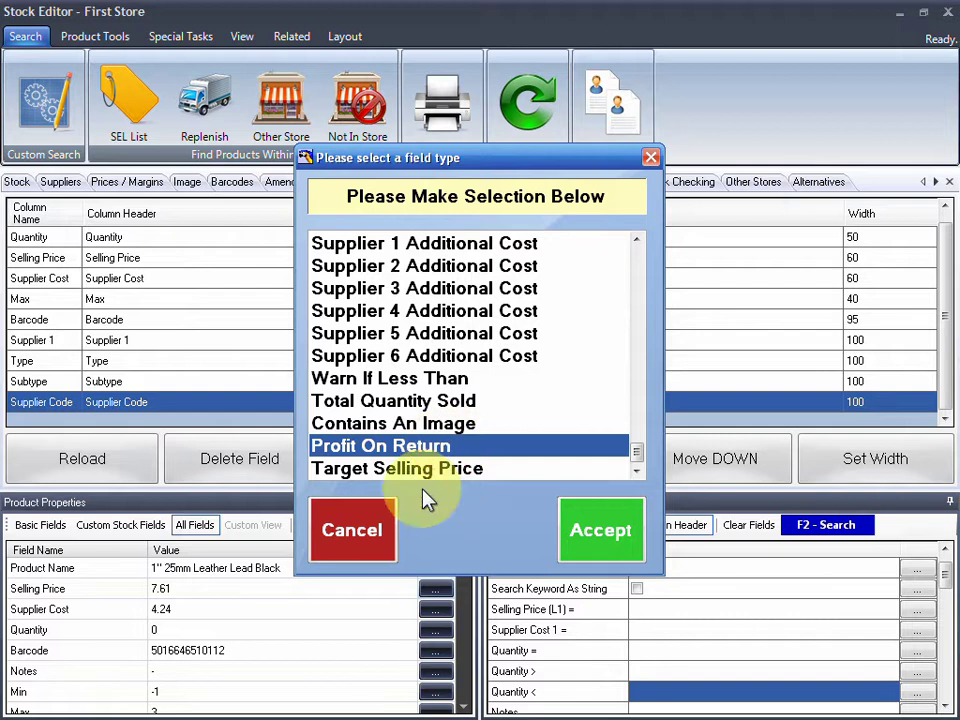
click(585, 522)
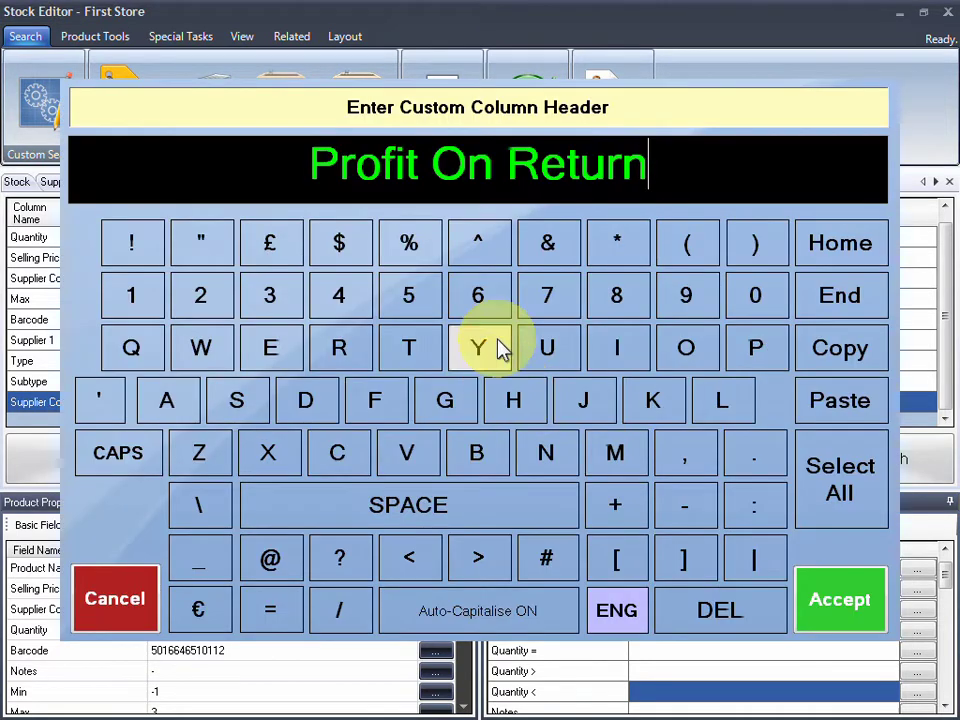
Set the custom column header of the Profit On Return field to POR.
drag(336, 156, 945, 200)
key(Caps_Lock)
text(OR)
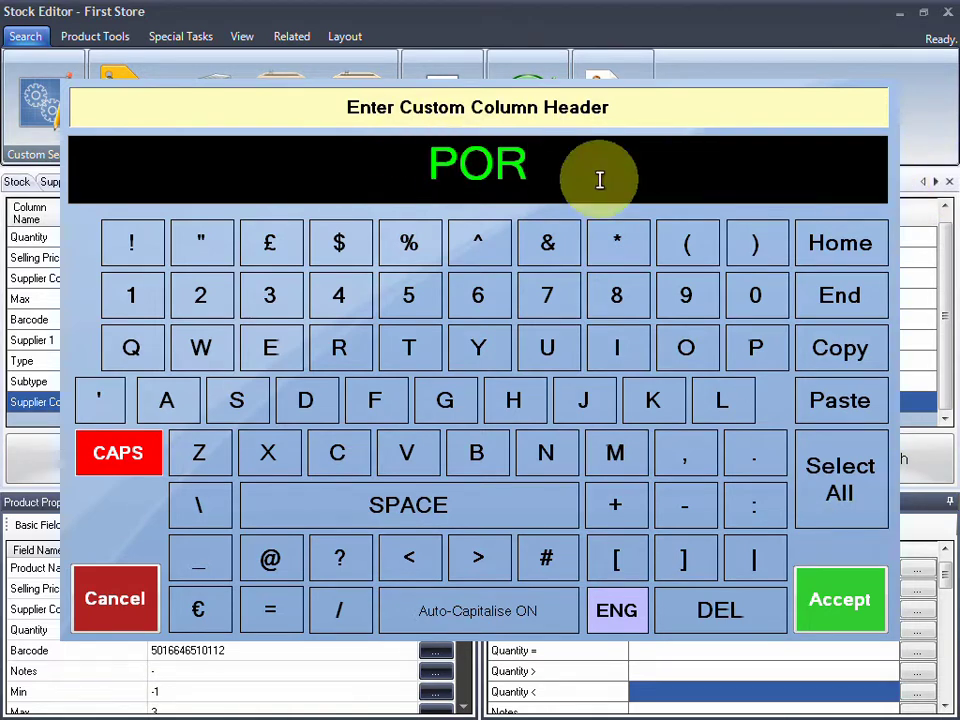
click(830, 605)
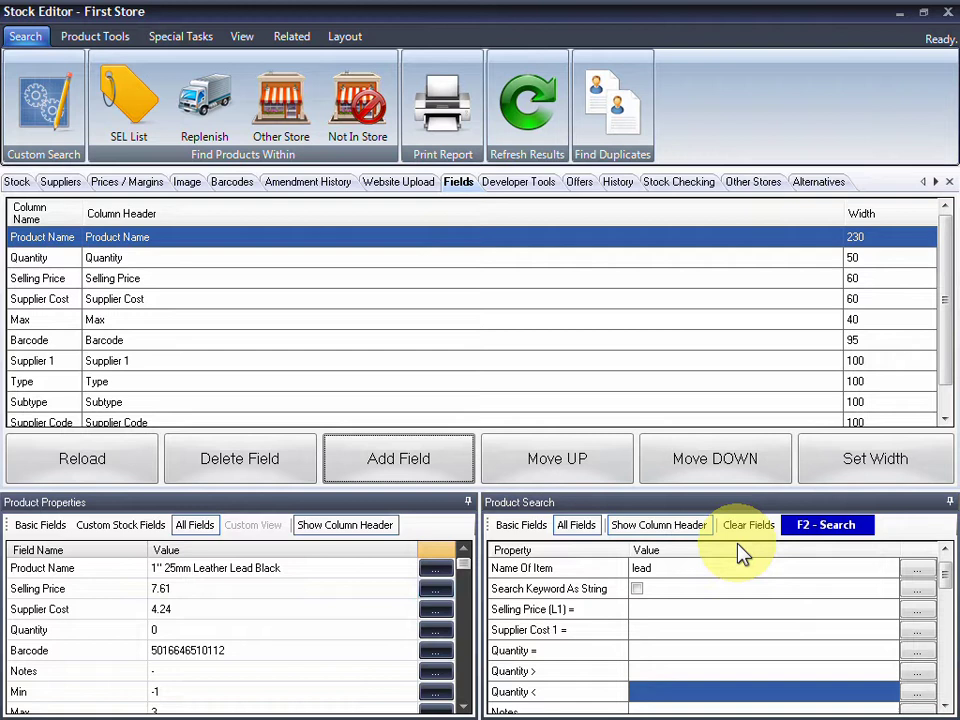
Select the POR field in the column setup, and refresh the stock list results to apply the changed columns.
scroll(943, 285, down, 1)
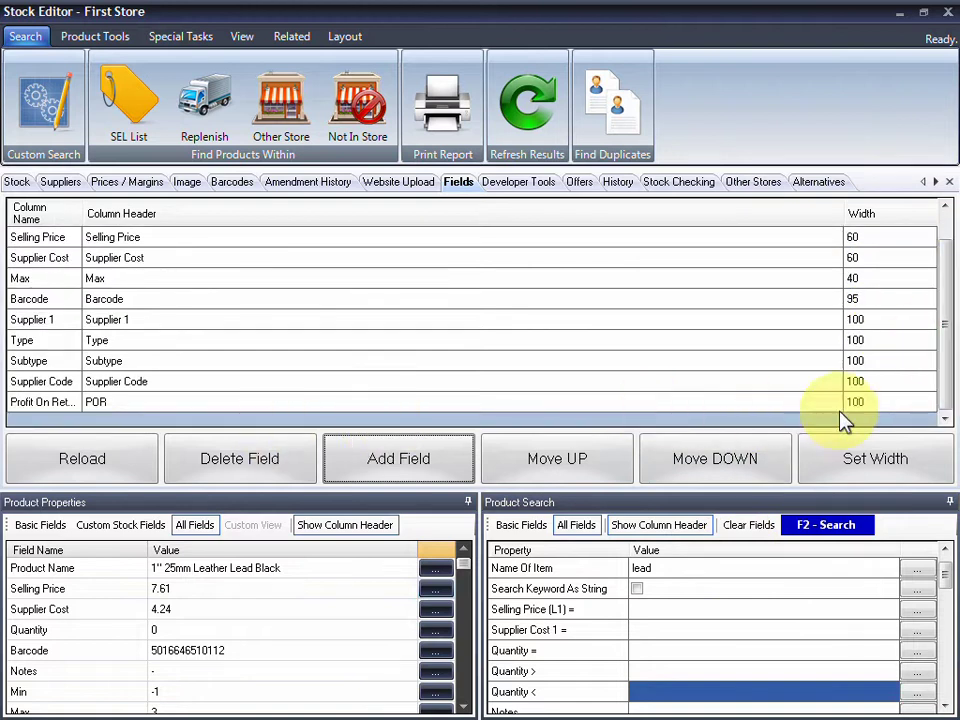
click(866, 401)
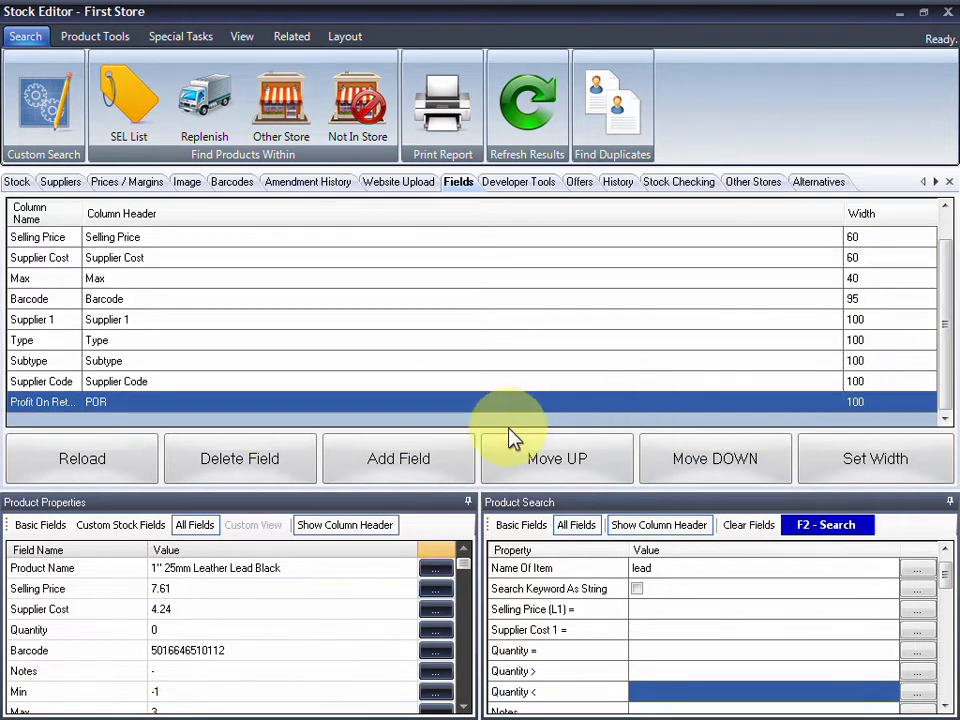
click(17, 181)
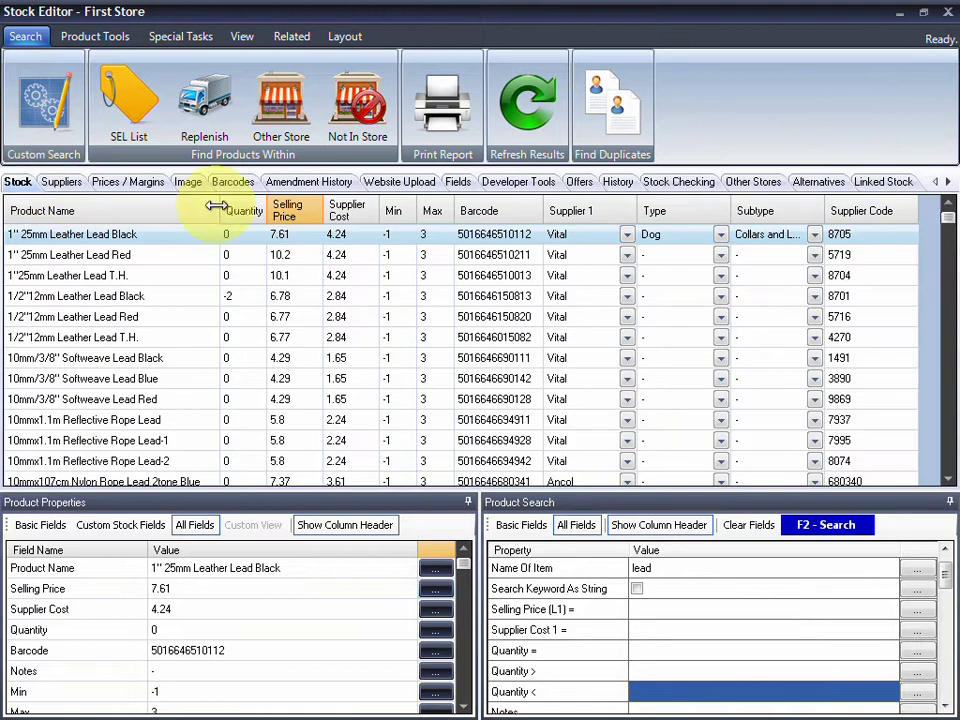
click(540, 105)
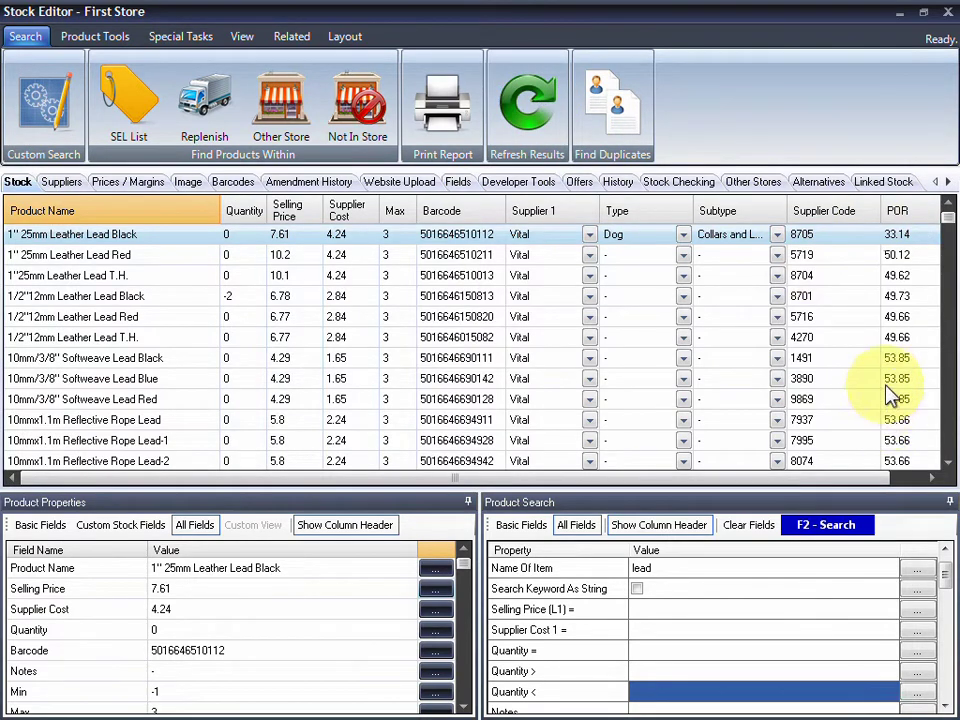
View the column width settings, and examine the selected product's offers and its reordering and selling price history.
click(458, 181)
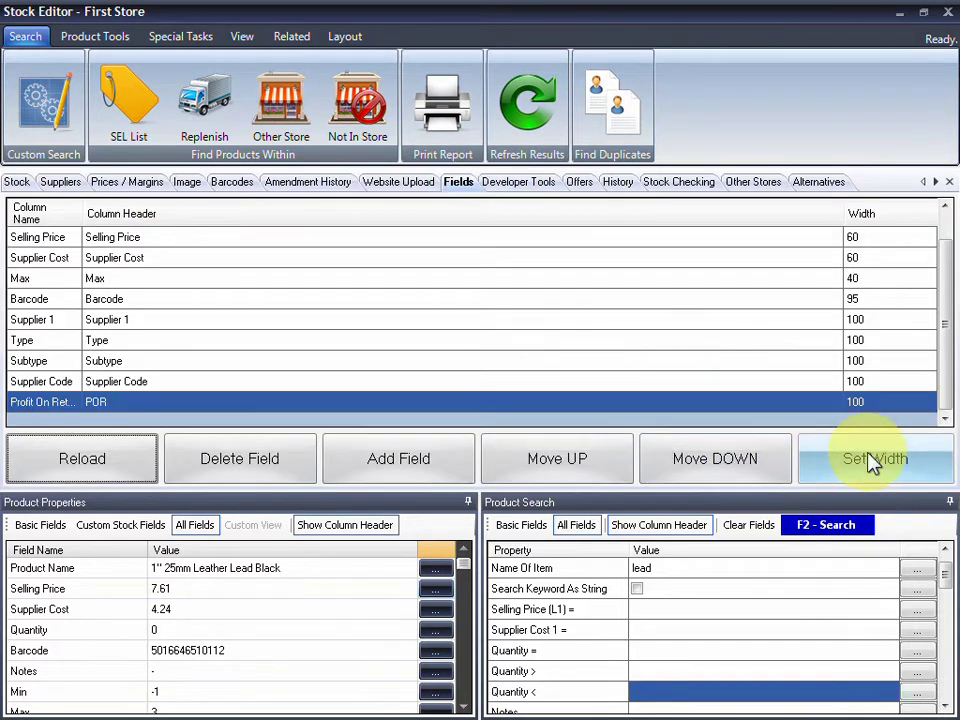
click(584, 188)
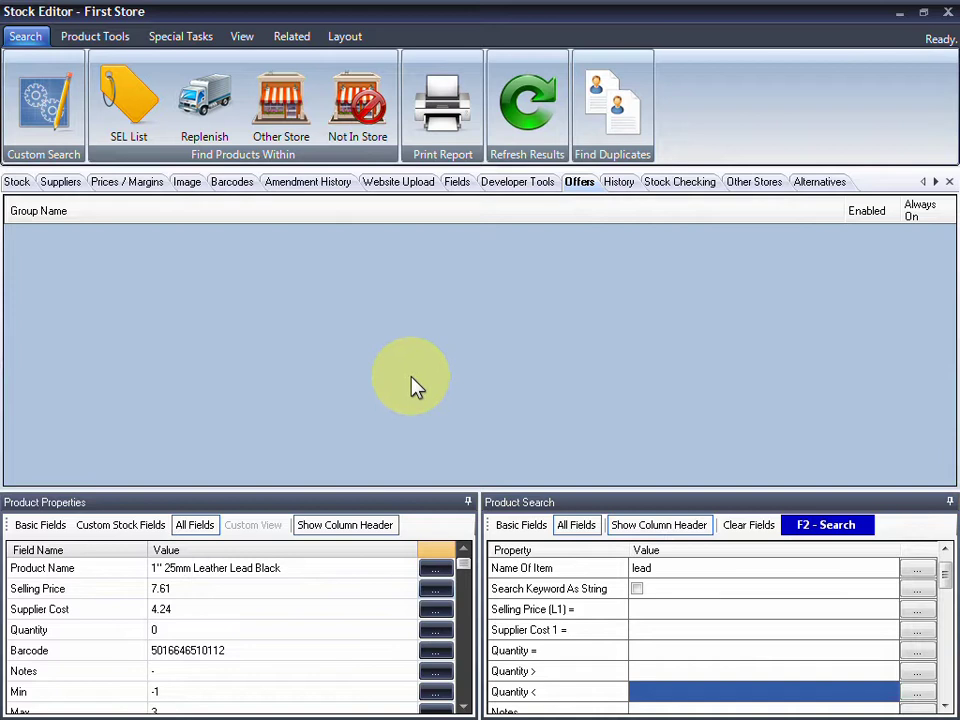
click(619, 185)
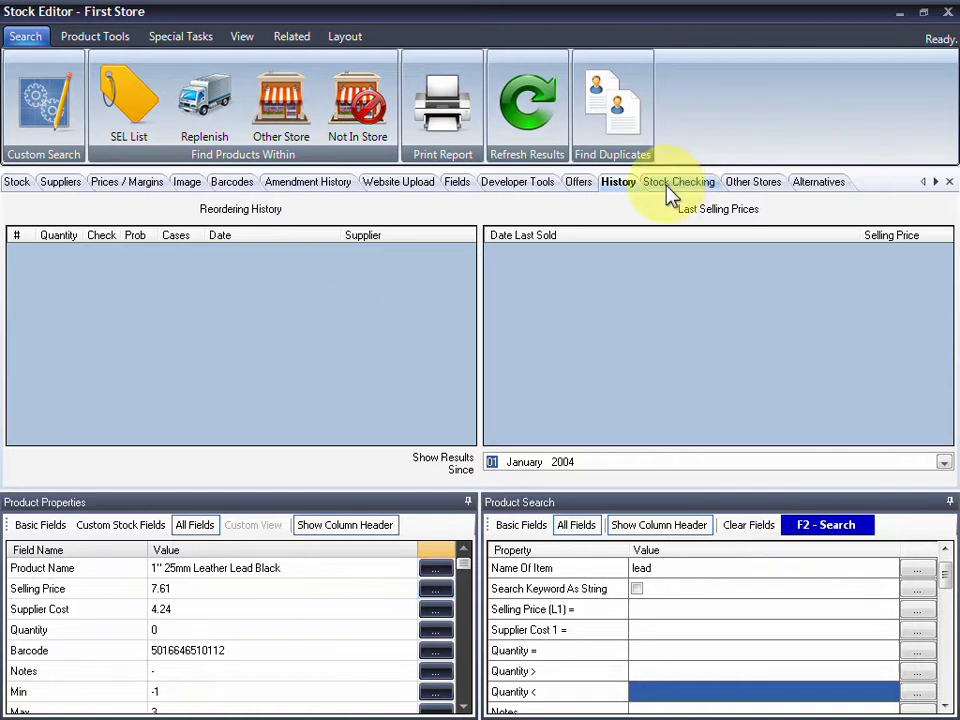
Start a new stock take with the description Shelf B.
click(697, 192)
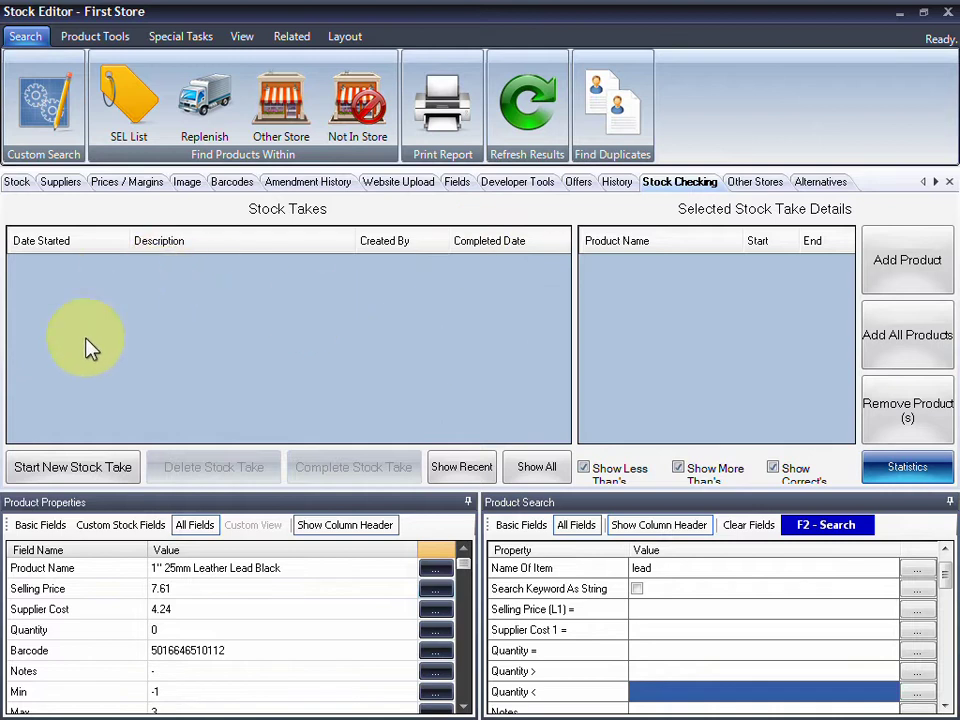
click(70, 467)
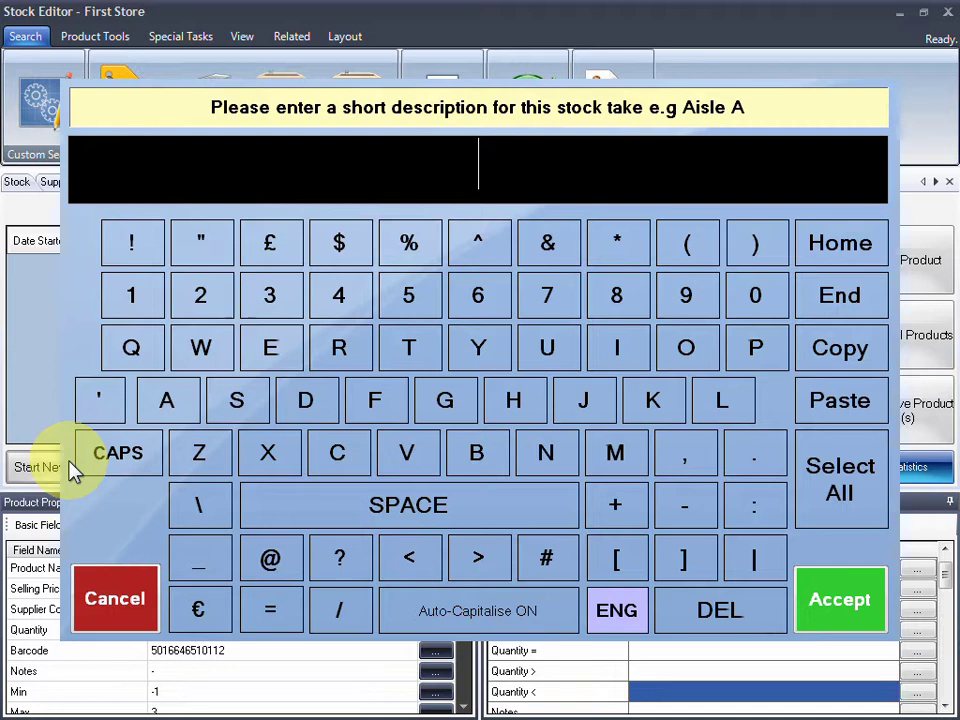
text(Shelf B)
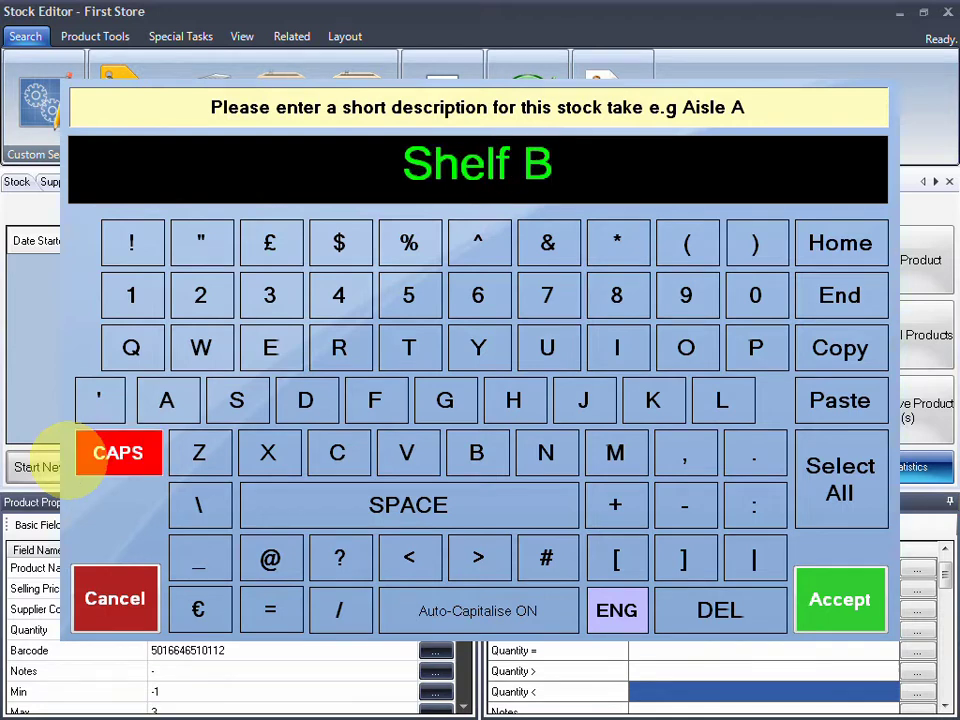
key(Return)
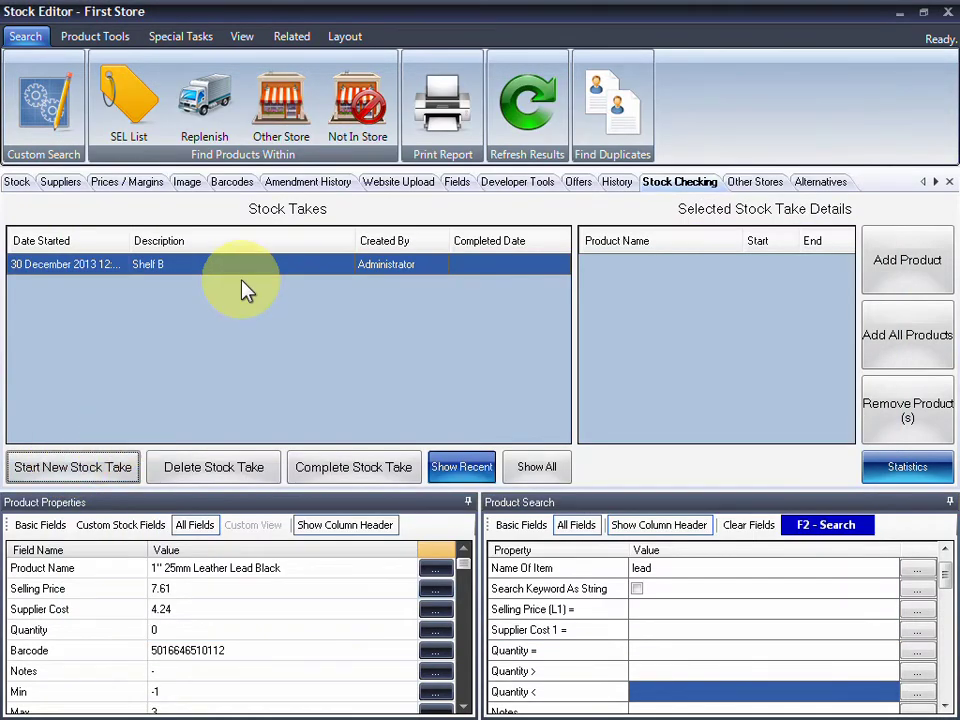
Add the first nine listed products, through 10mm/3/8" Softweave Lead Red, to the Shelf B stock take, and return to the stock list.
click(20, 183)
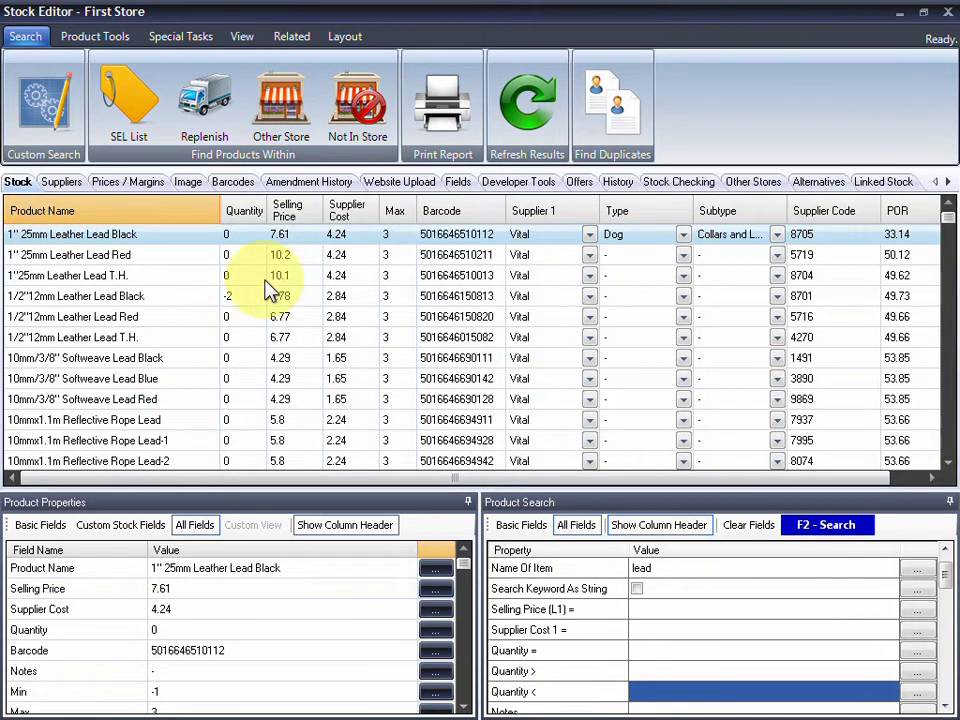
drag(242, 236, 240, 400)
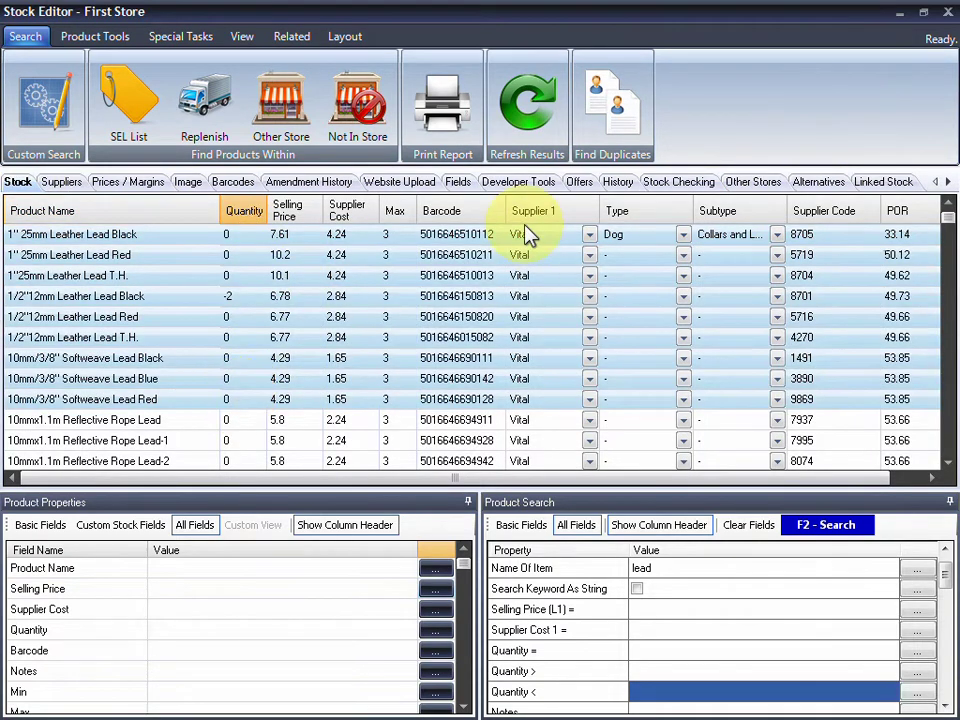
click(672, 183)
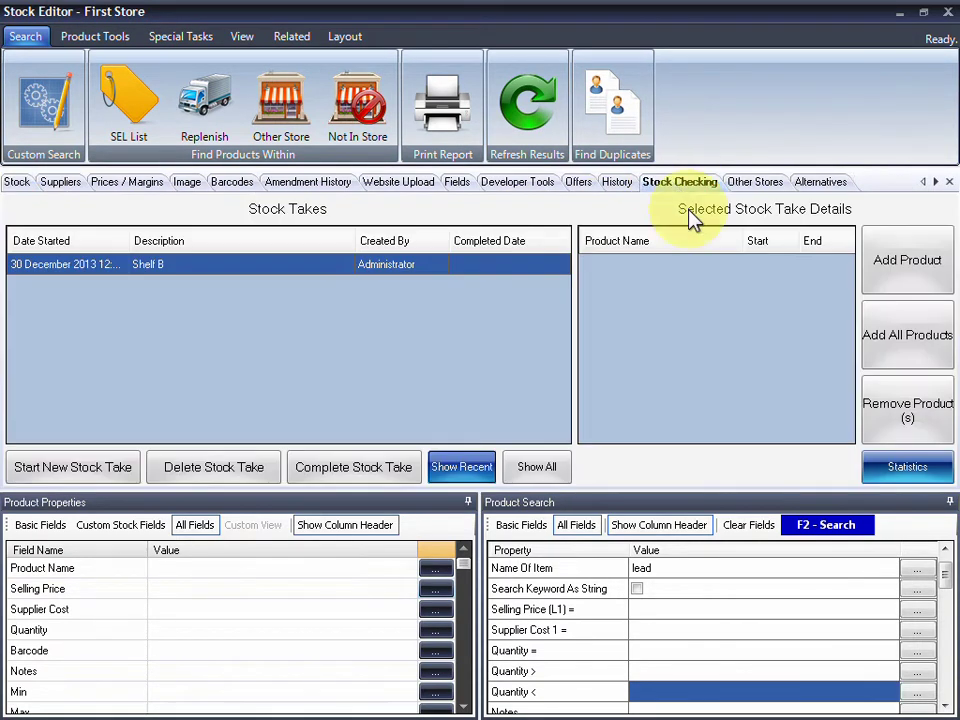
click(918, 262)
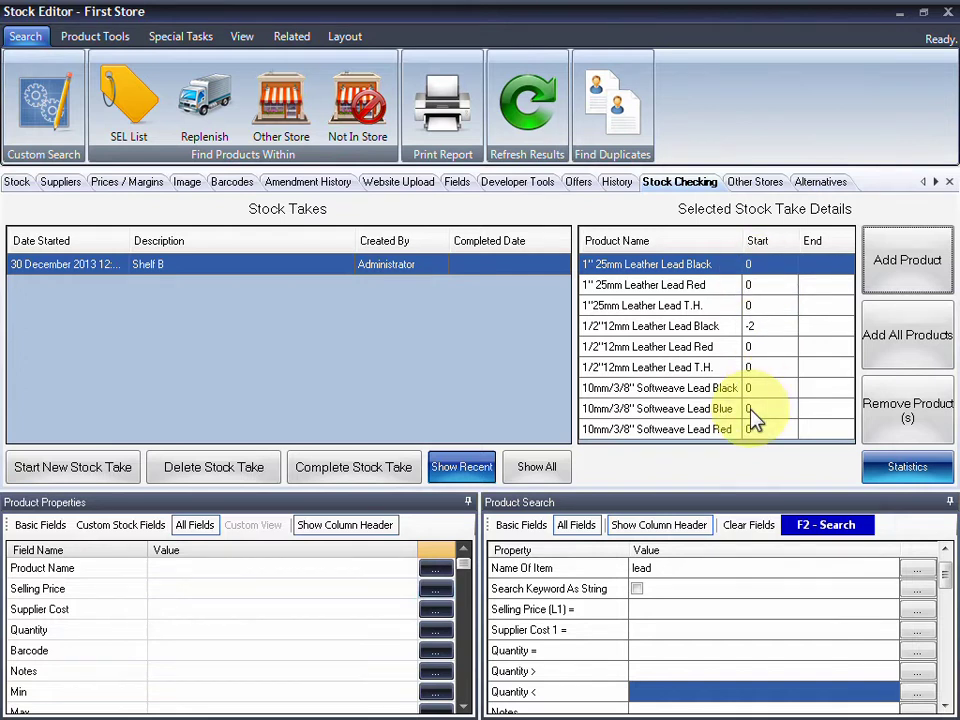
click(17, 181)
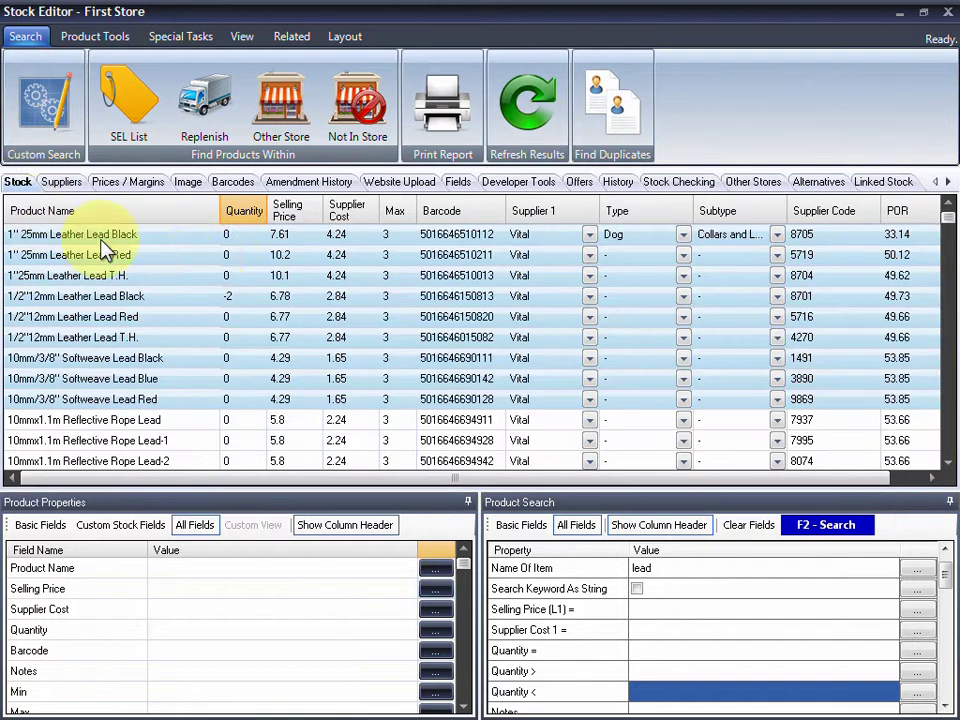
Set the quantities of 1" 25mm Leather Lead Black to 2, 1/2"12mm Leather Lead Black to 6, and 1/2"12mm Leather Lead T.H. to 3.
click(252, 237)
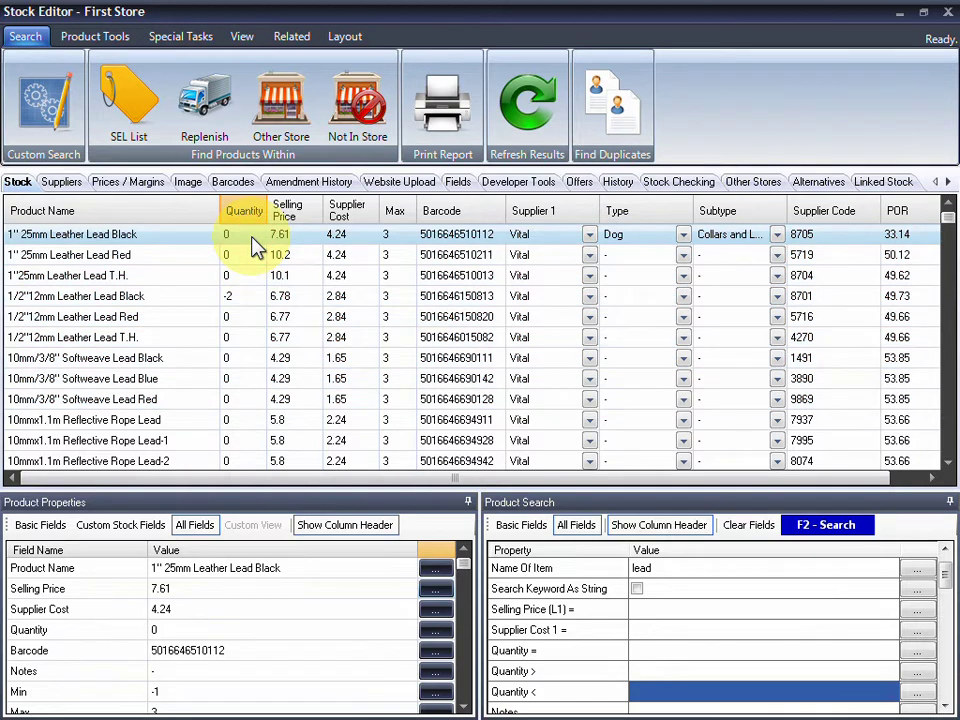
text(2)
key(Return)
click(245, 300)
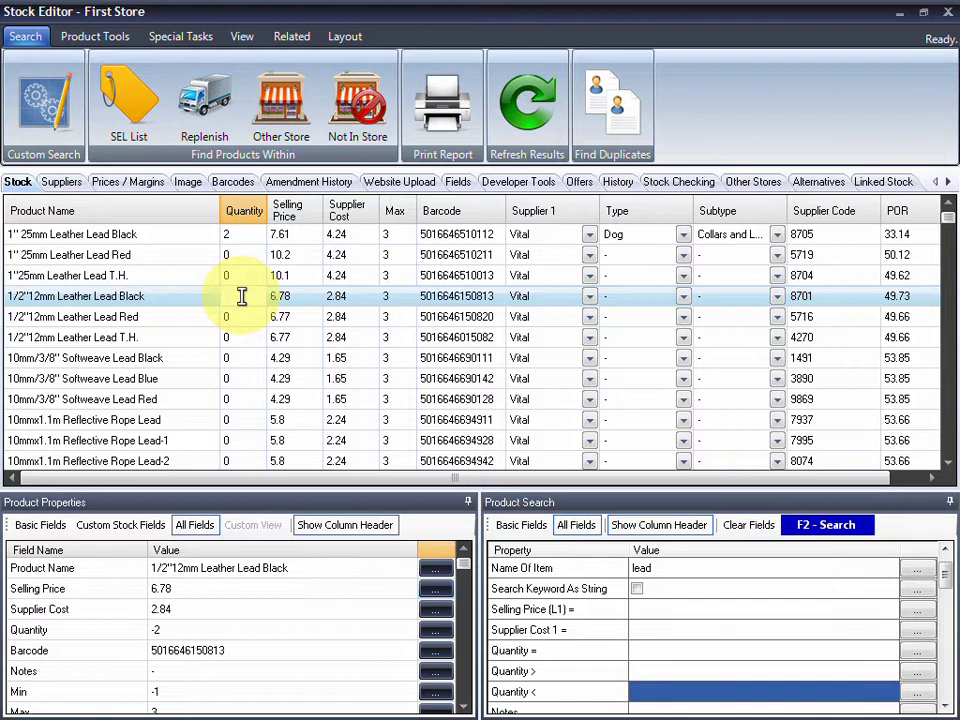
key(Return)
click(249, 337)
text(3)
key(Return)
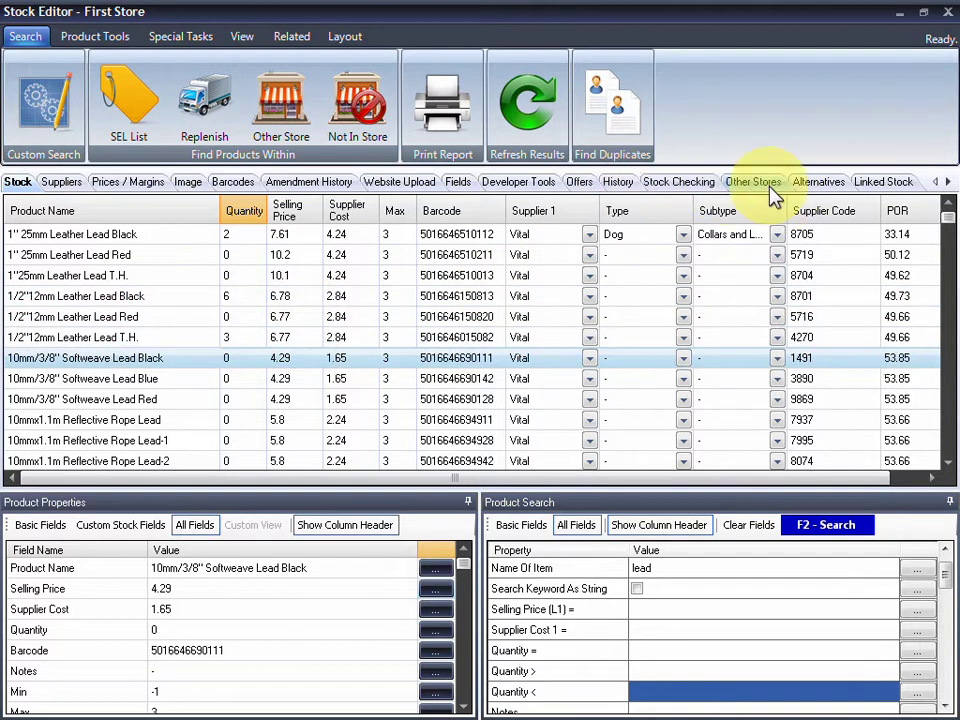
Complete the Shelf B stock take.
click(680, 182)
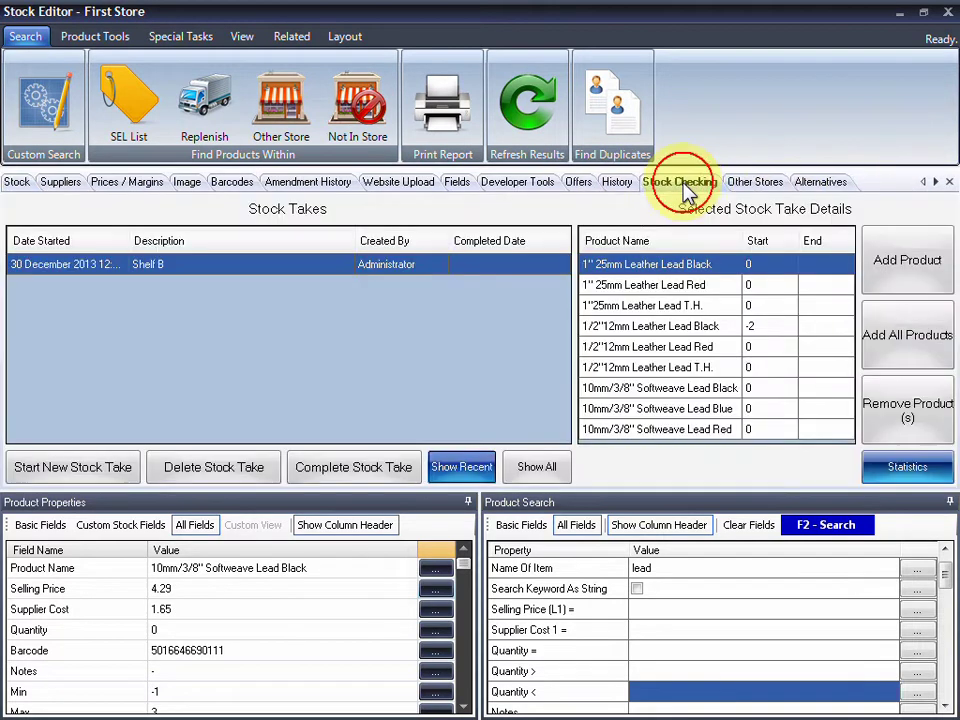
click(392, 474)
click(462, 474)
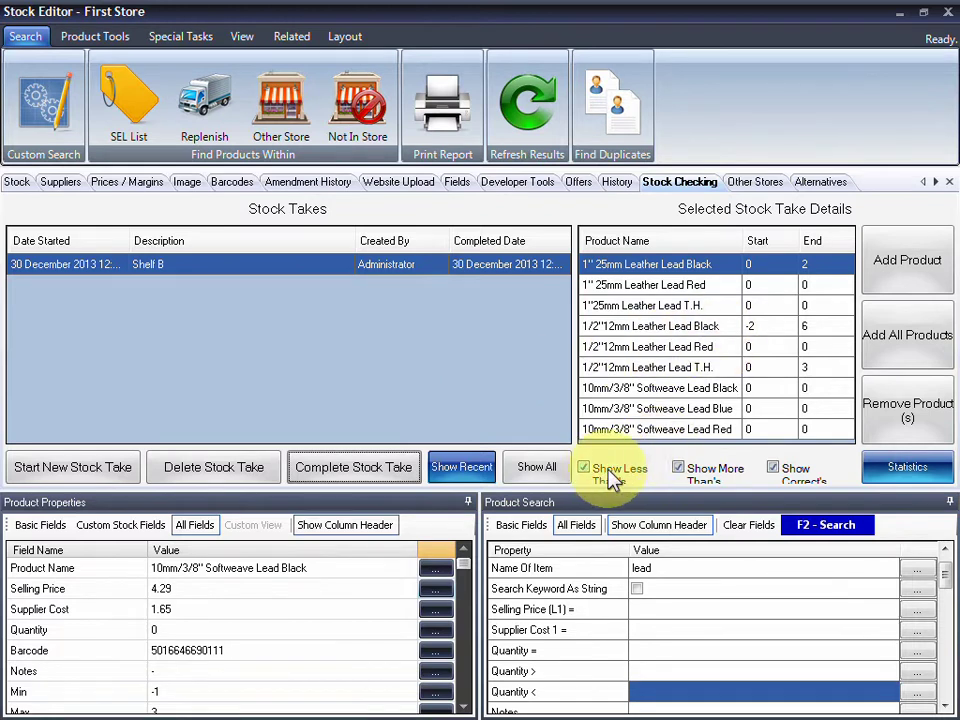
click(645, 474)
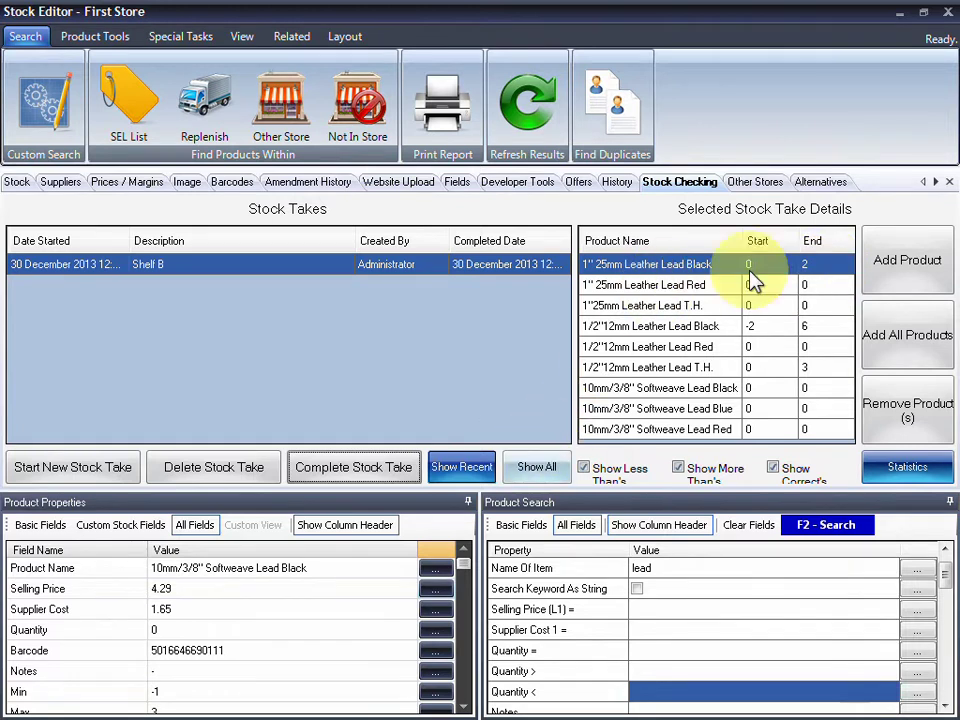
View the selected product's other-store stock, alternatives and linked stock details.
click(737, 184)
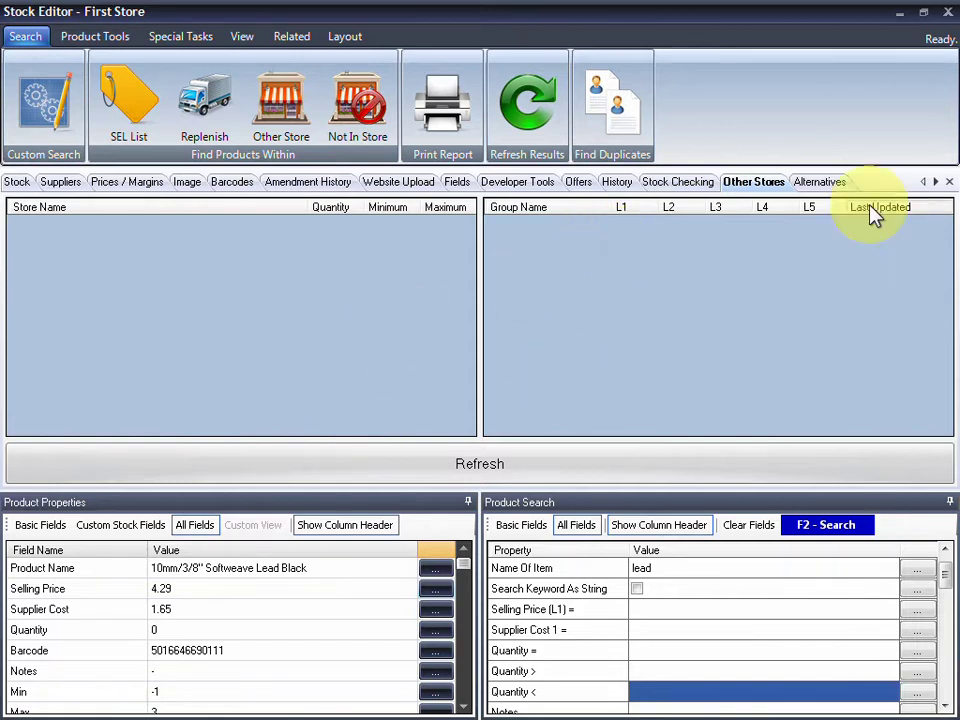
click(836, 185)
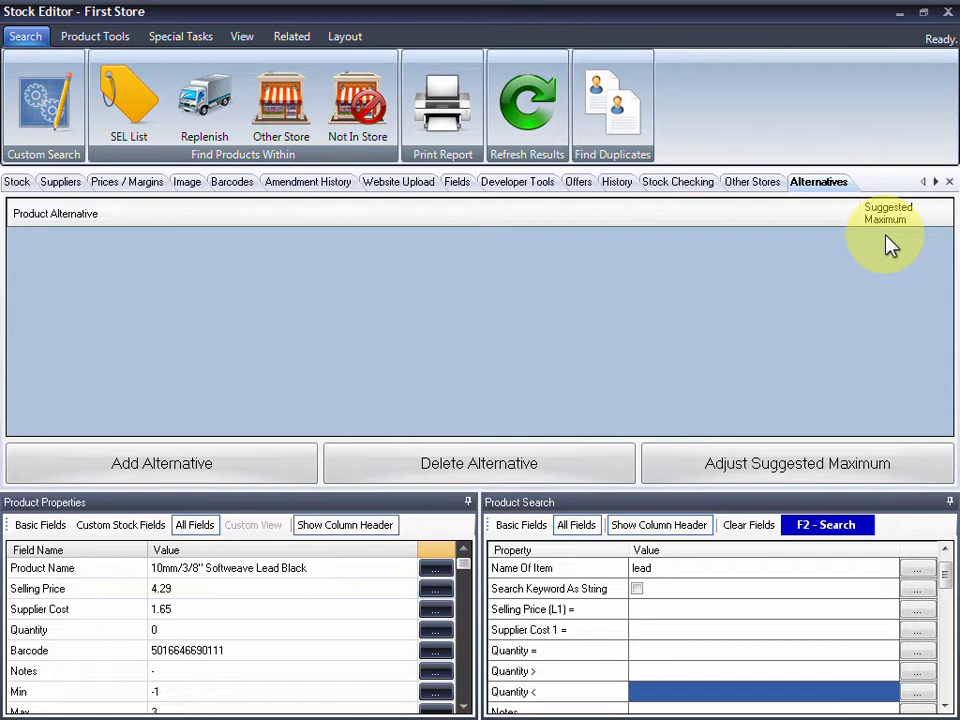
click(936, 181)
click(937, 181)
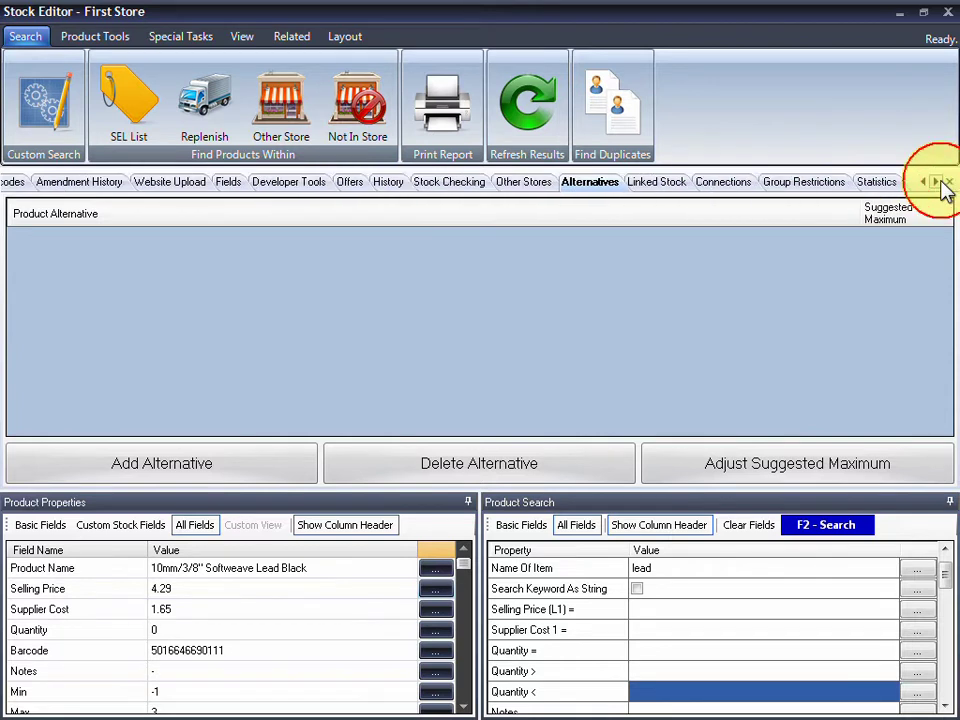
click(658, 190)
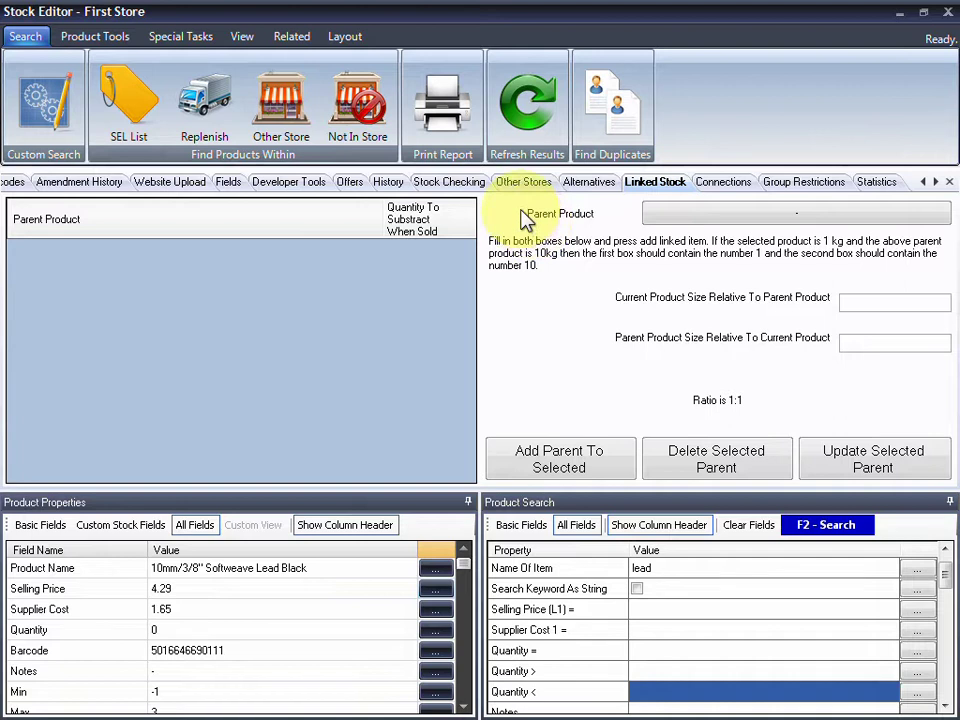
Select 1" 25mm Leather Lead Black in the stock list and open its linked stock settings.
click(922, 182)
click(922, 183)
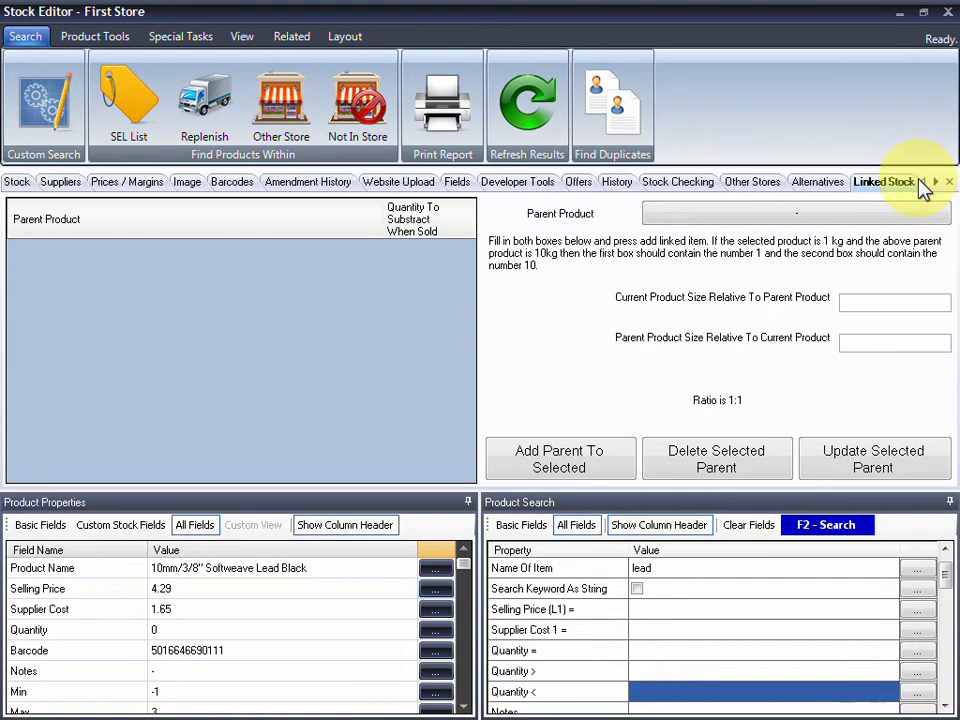
click(18, 183)
click(94, 238)
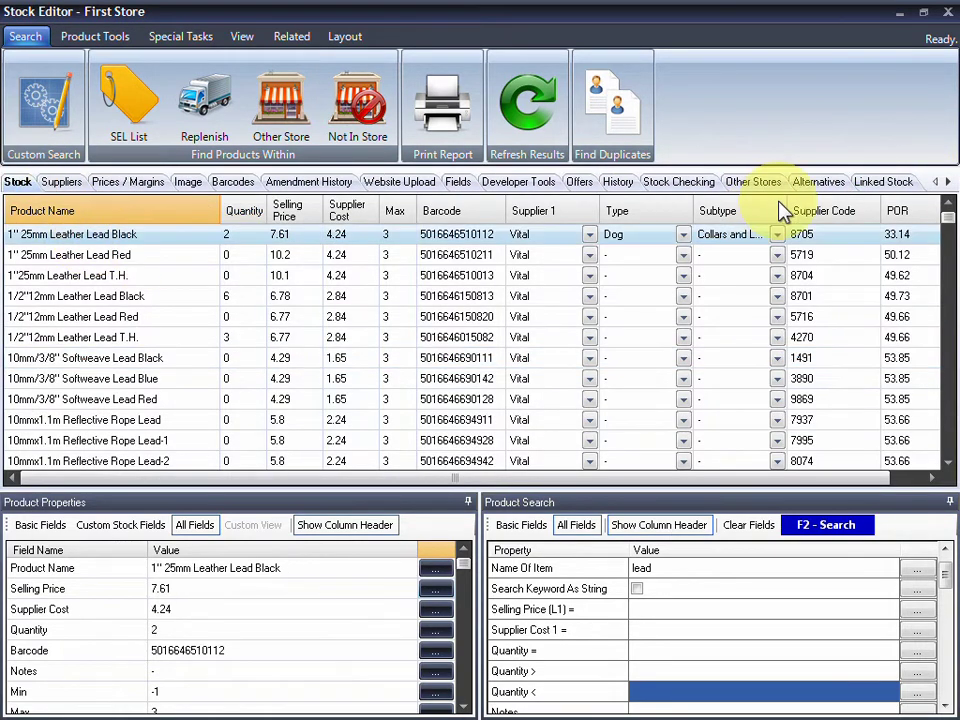
click(947, 182)
click(893, 190)
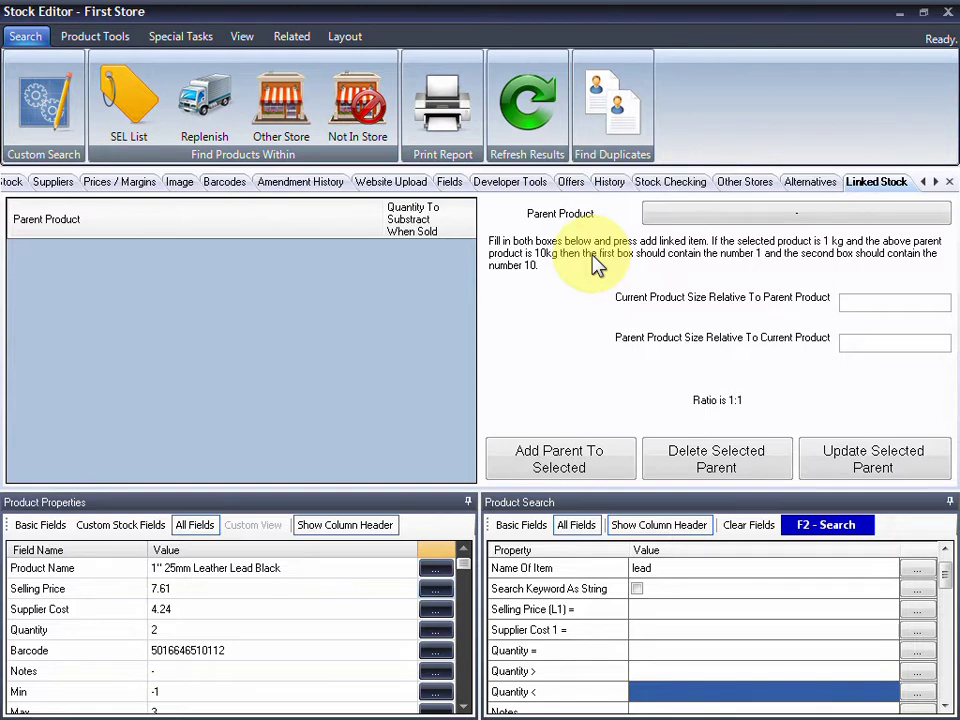
Search for "peanut" and choose Acorn Design Peanut Feeder as the parent product.
click(688, 215)
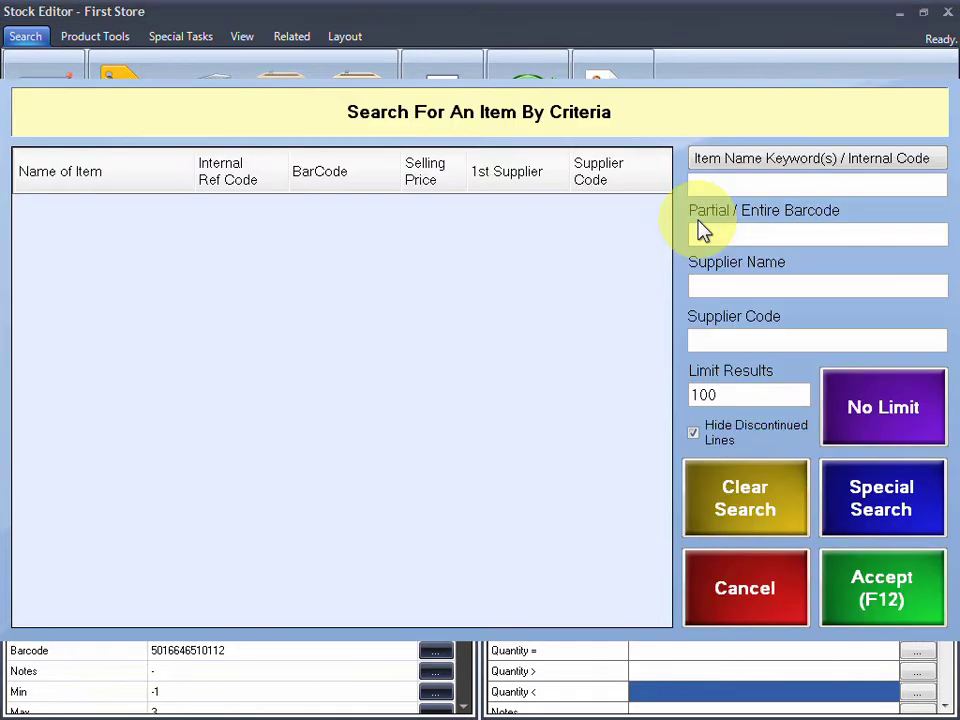
text(peanut)
key(Return)
click(154, 276)
click(178, 222)
click(862, 597)
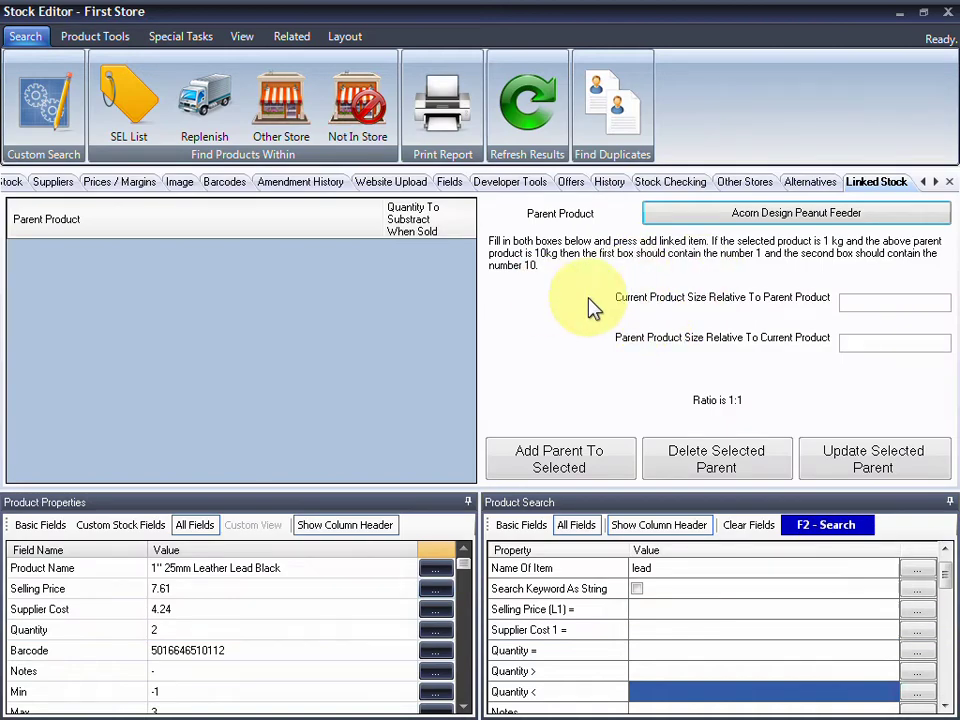
Set the current product size to 1 and the parent product size to 25, and add the parent to the selected product.
click(870, 302)
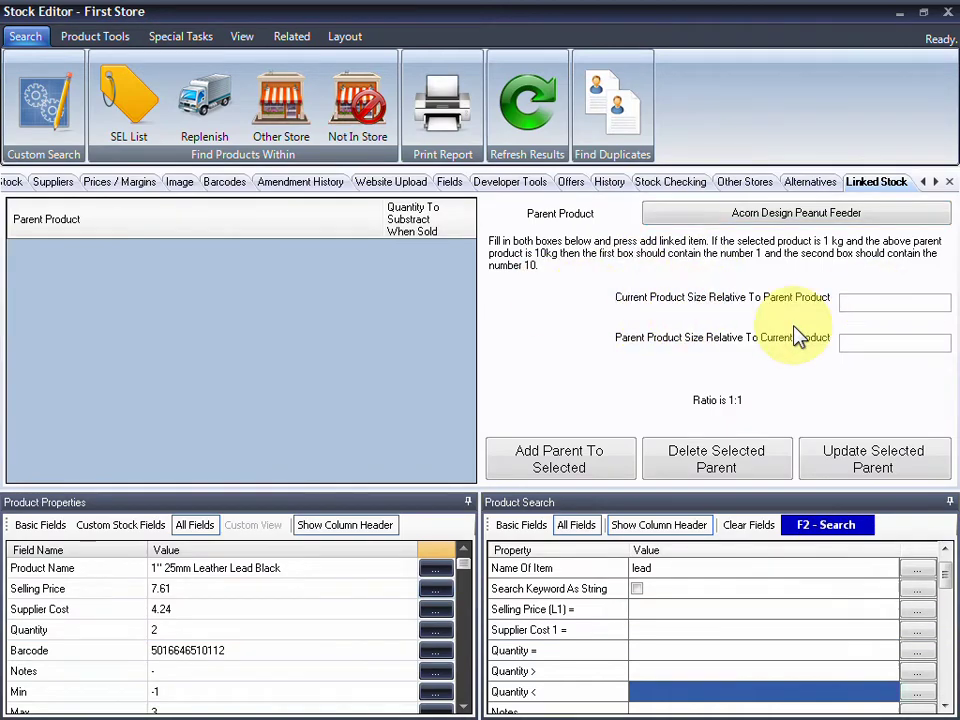
text(1)
key(Tab)
text(25)
click(898, 306)
click(347, 572)
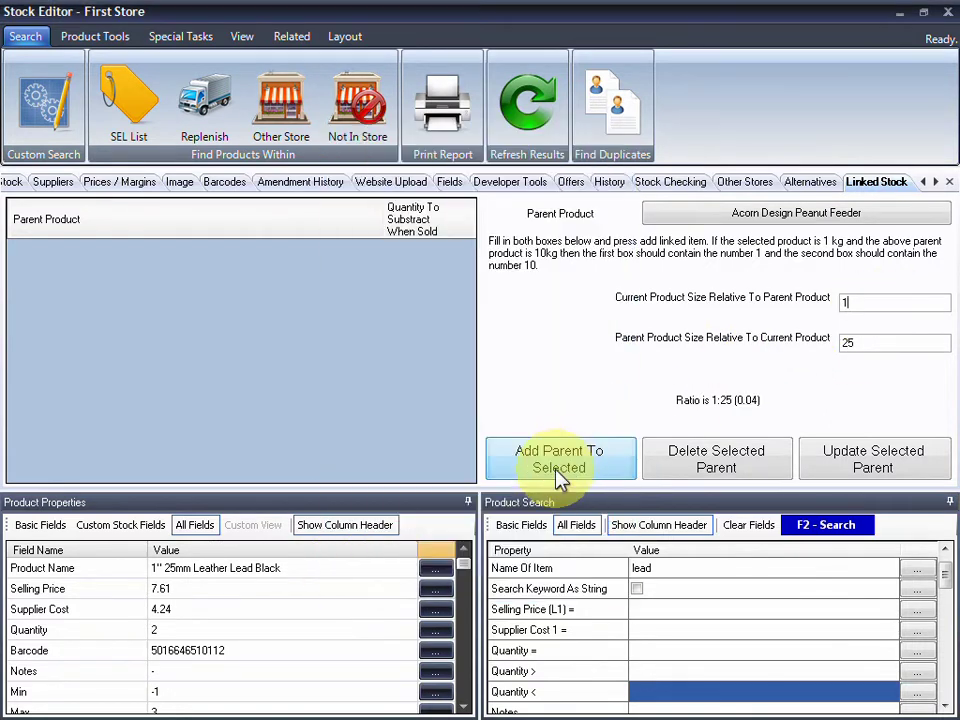
key(Return)
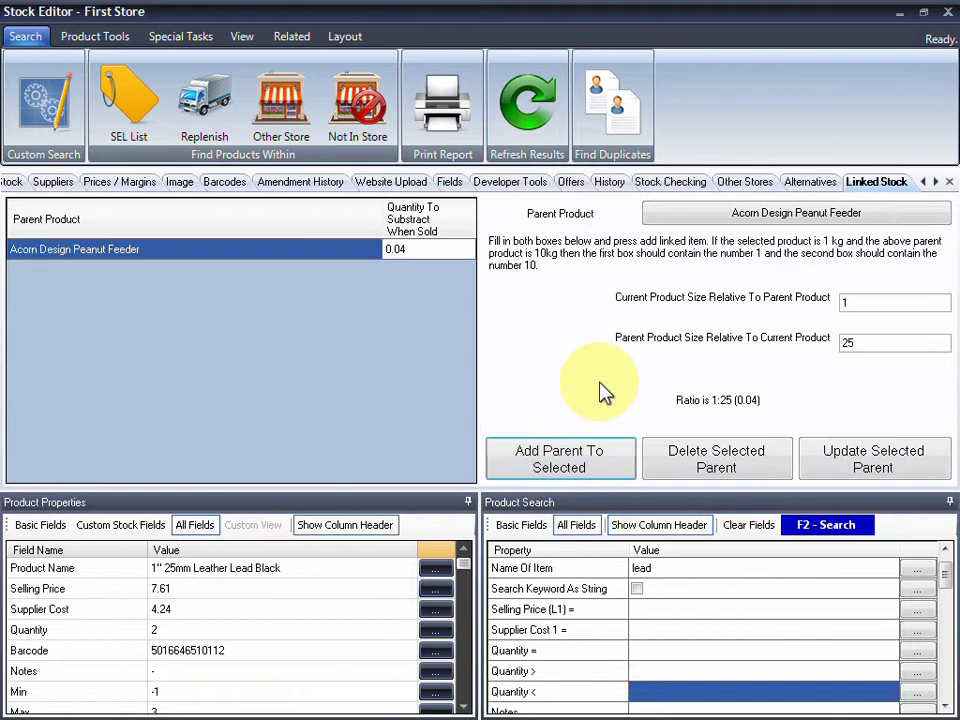
click(417, 250)
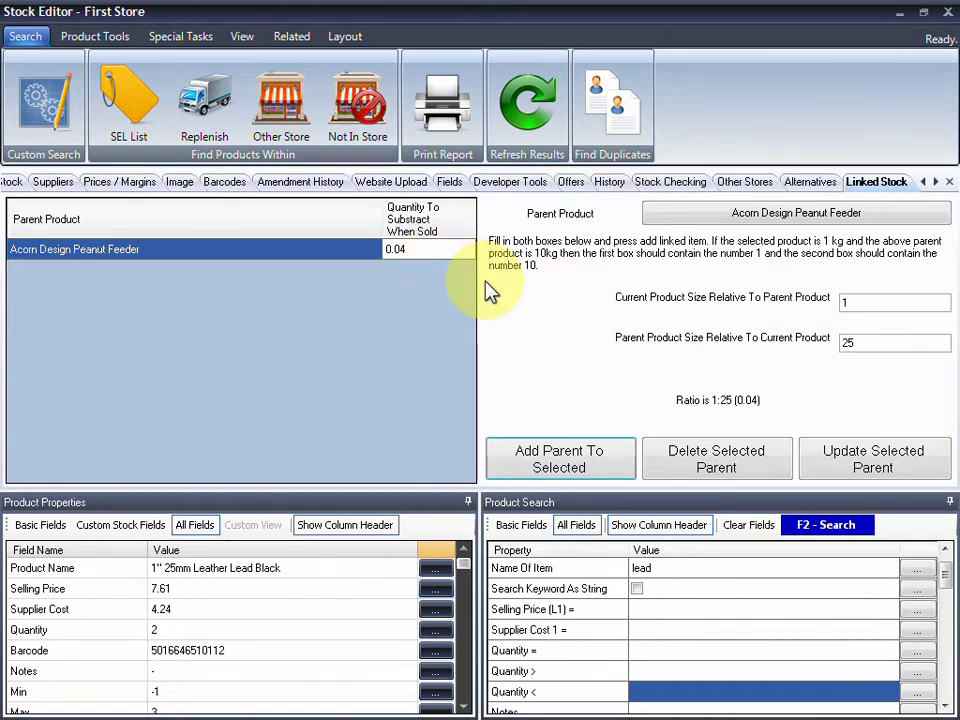
View the product's connections and refreshed group restrictions, and check which customer groups can be added without adding one.
click(935, 181)
click(935, 181)
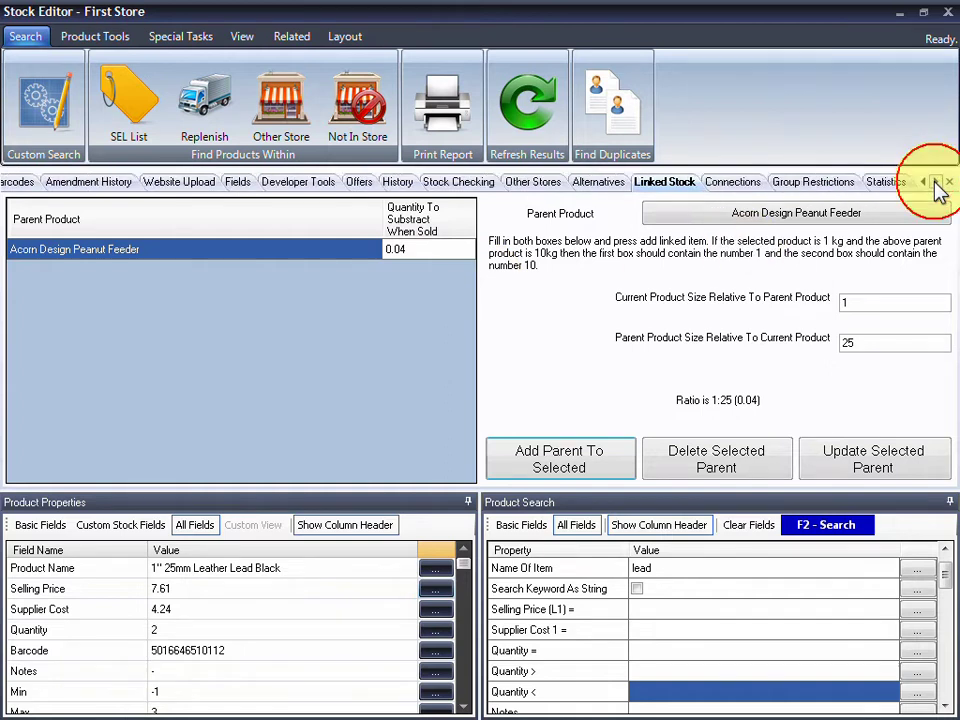
click(726, 185)
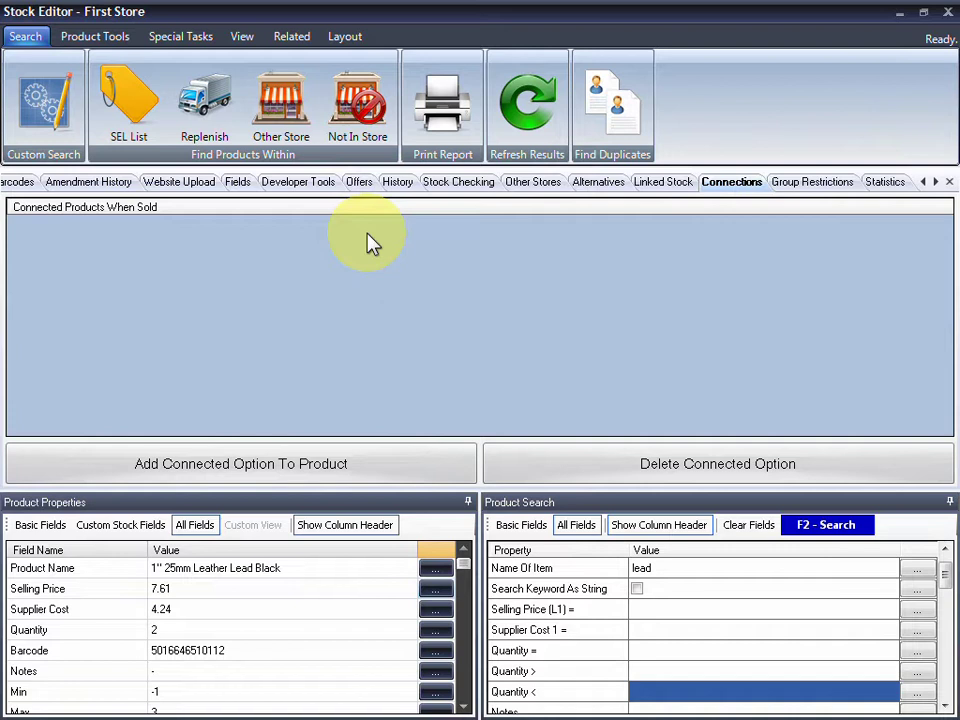
click(933, 182)
click(834, 182)
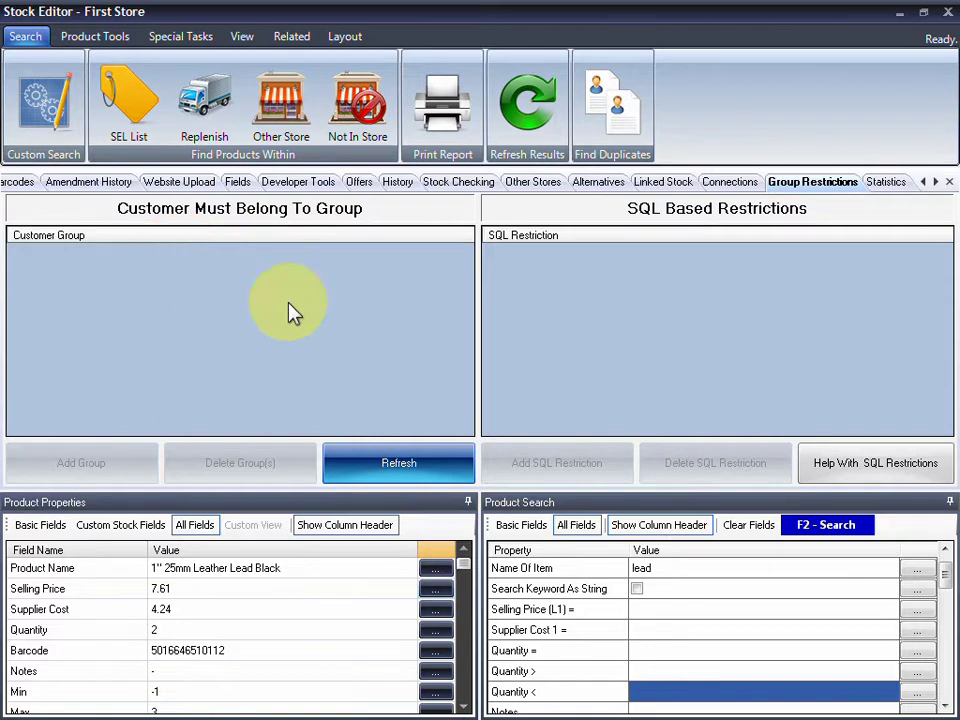
click(379, 466)
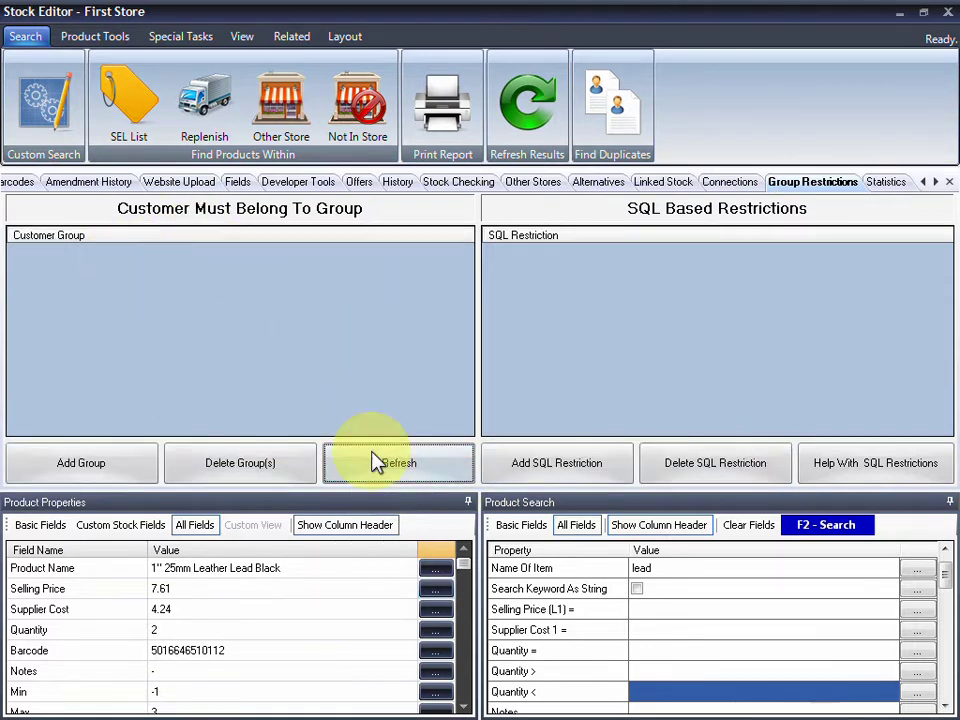
click(85, 462)
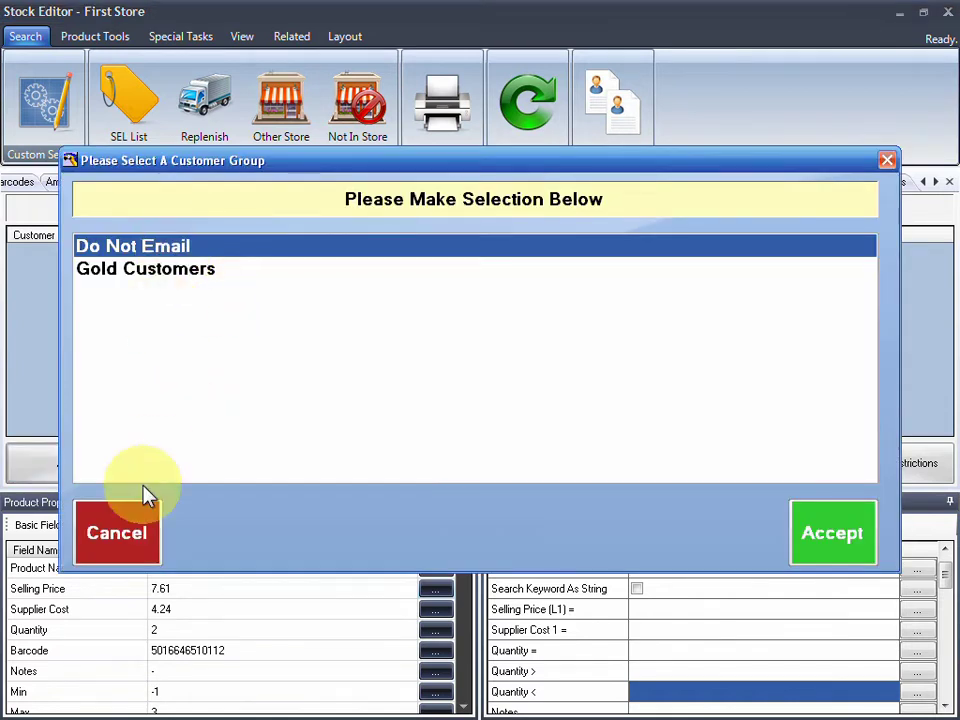
click(120, 555)
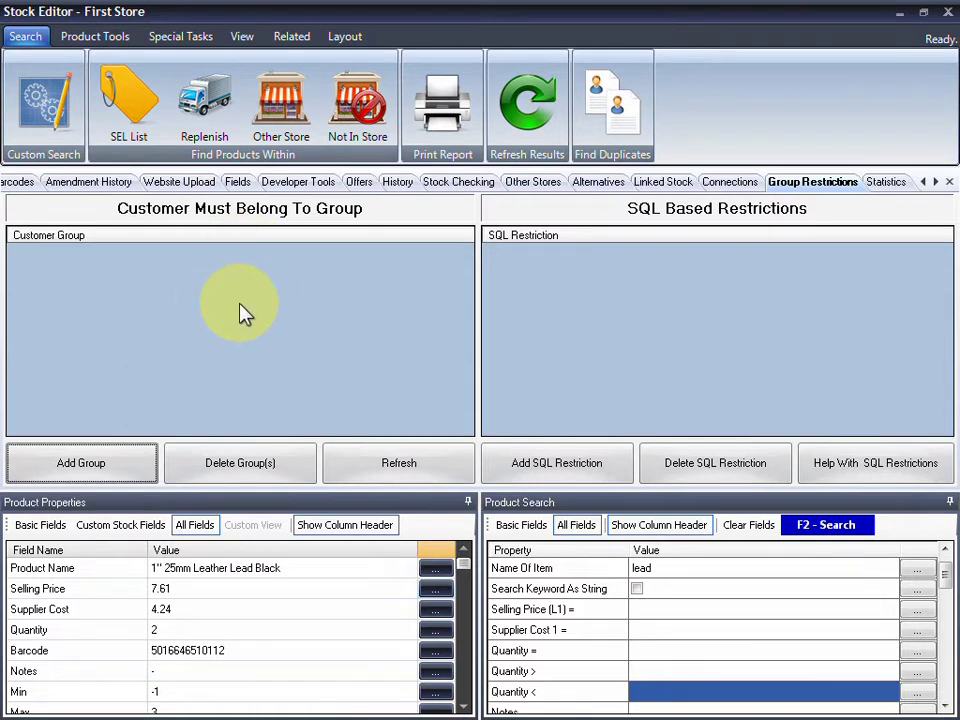
Return to the stock list and view the printable report types without running a report.
click(923, 182)
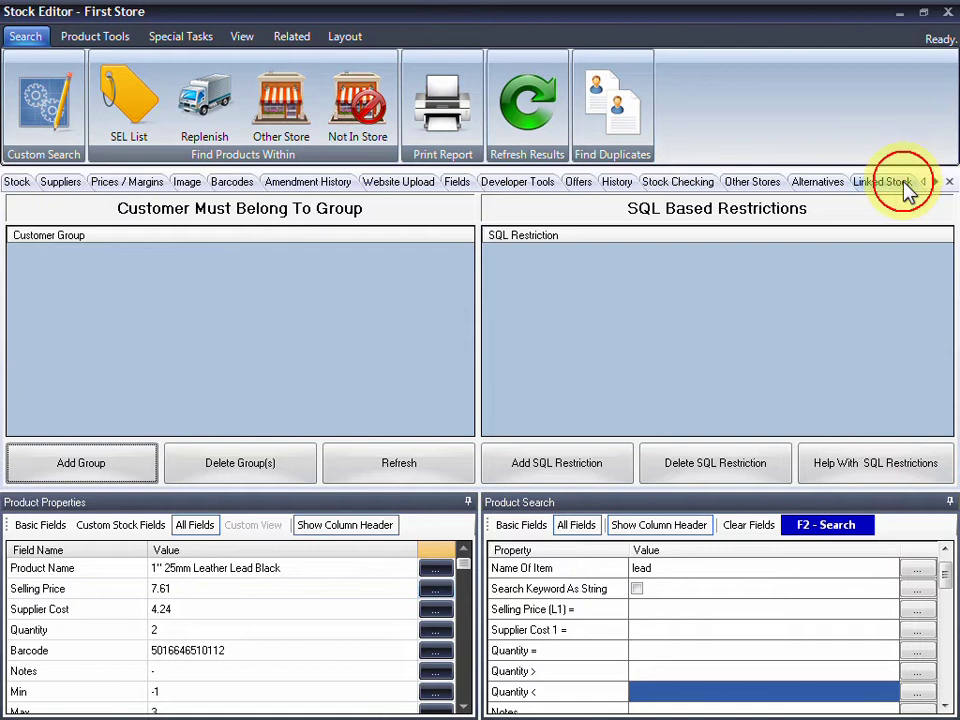
click(16, 182)
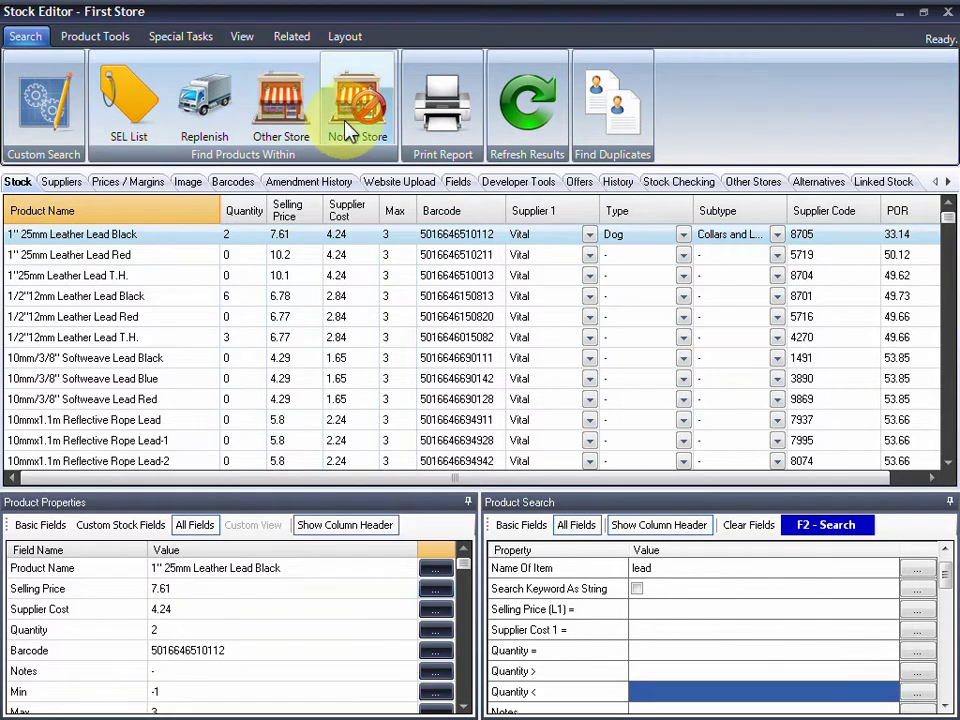
click(731, 99)
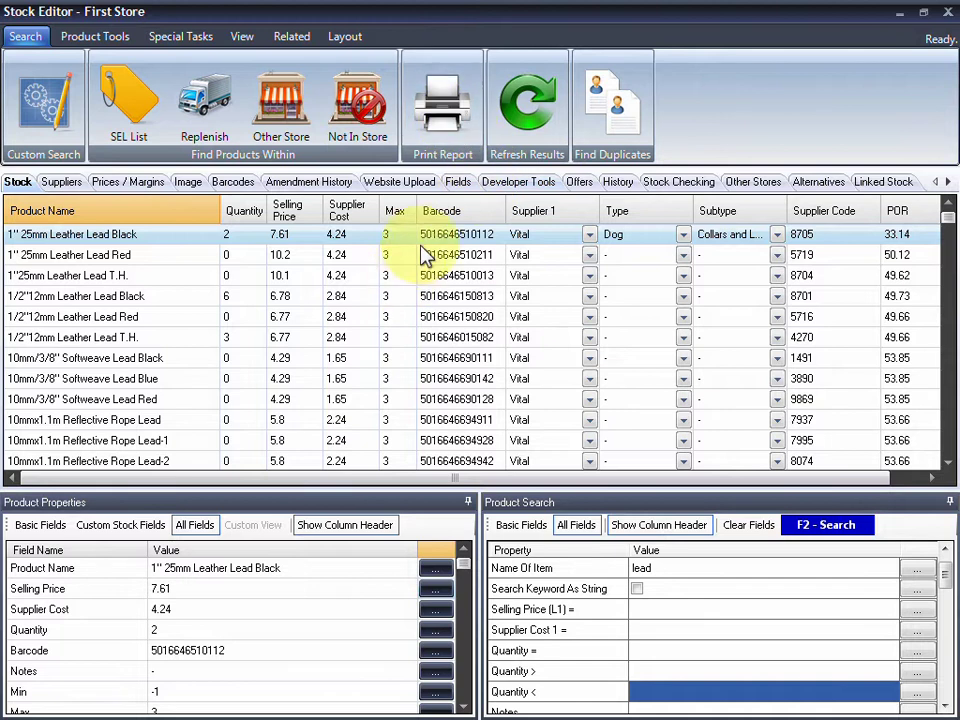
click(446, 113)
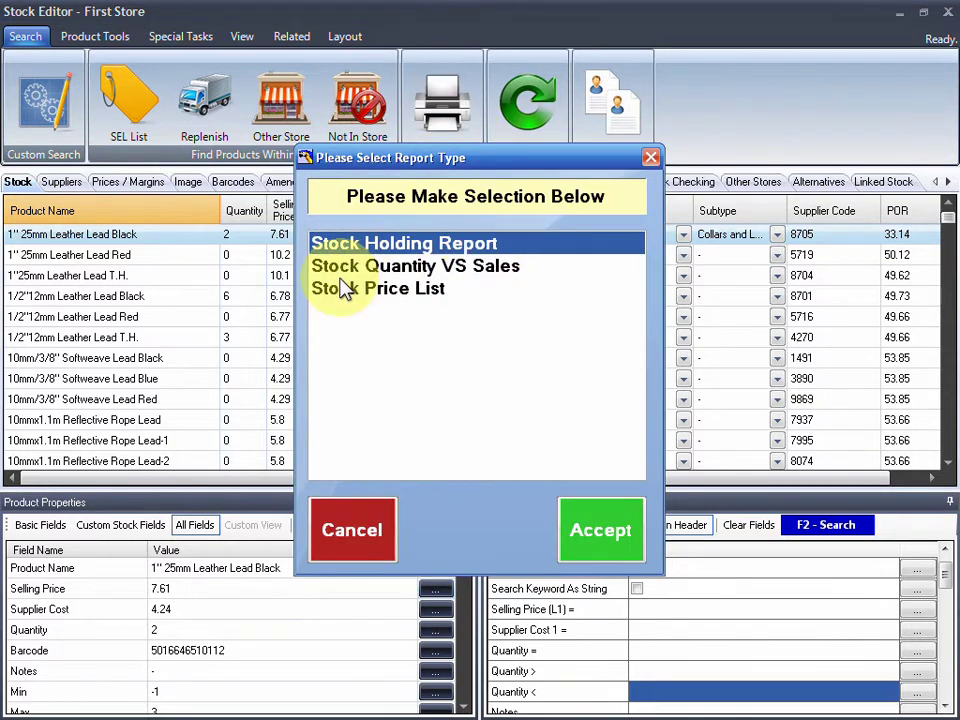
click(459, 289)
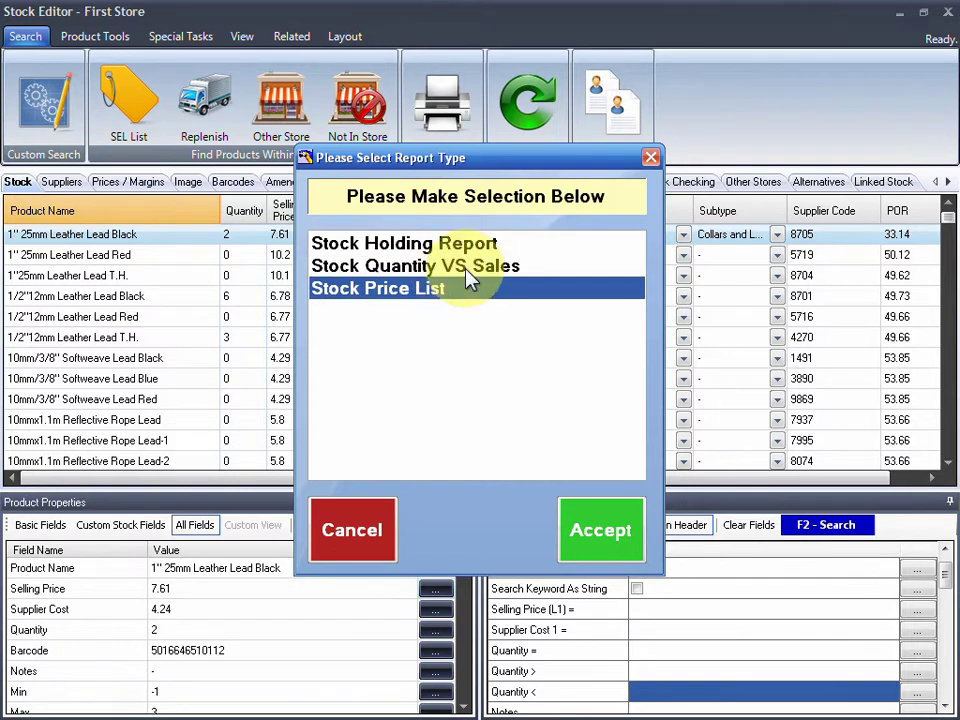
click(476, 250)
click(360, 515)
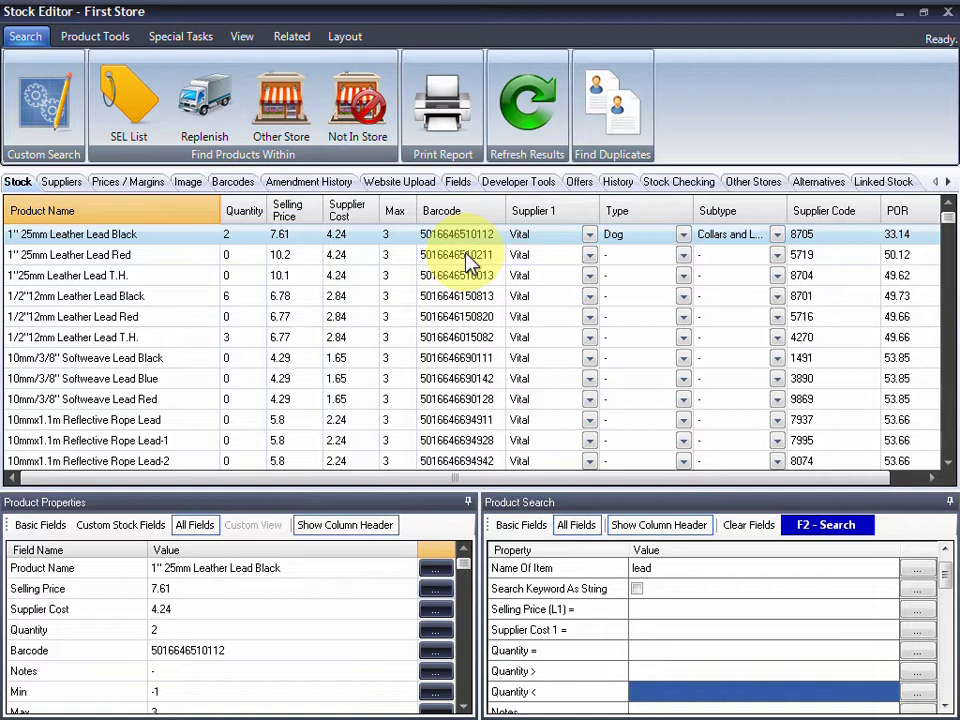
Search for products with duplicate barcodes, and rerun the "lead" product search.
click(618, 105)
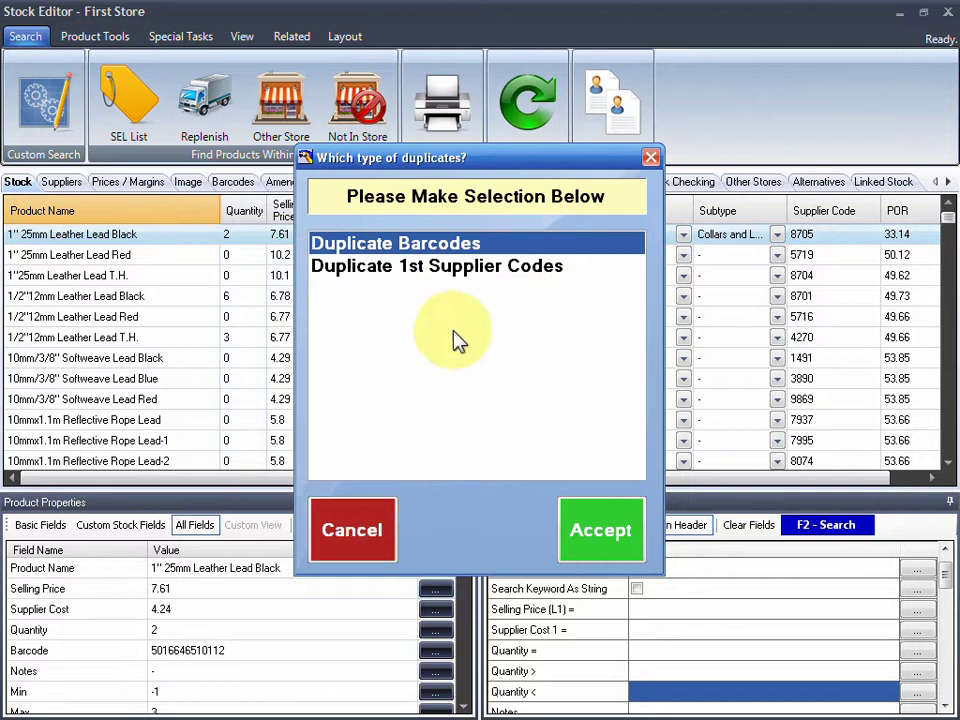
click(570, 510)
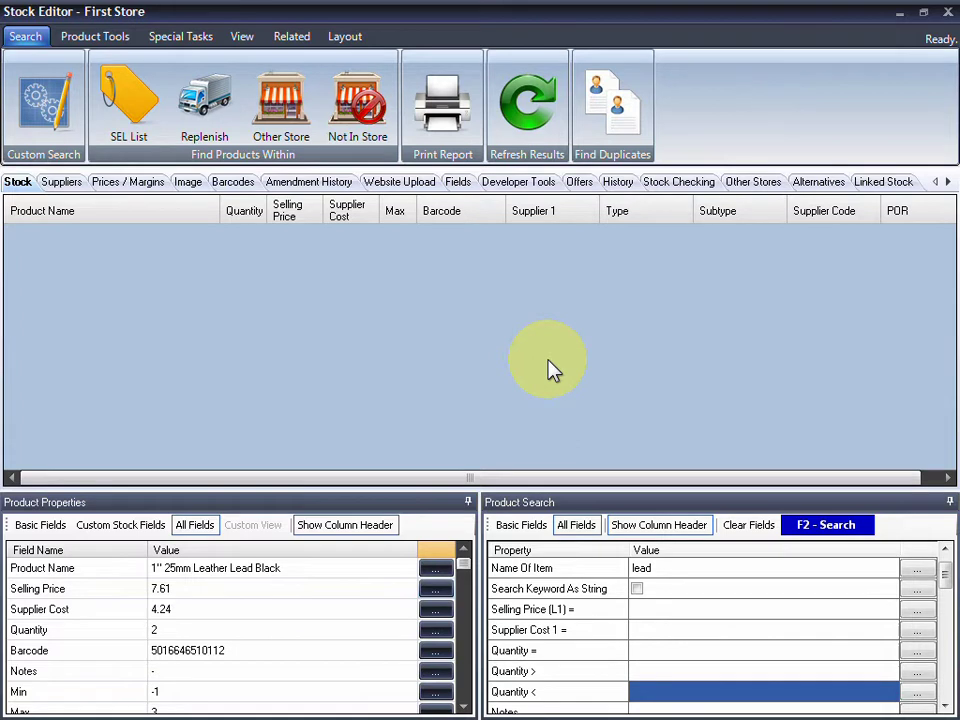
click(833, 532)
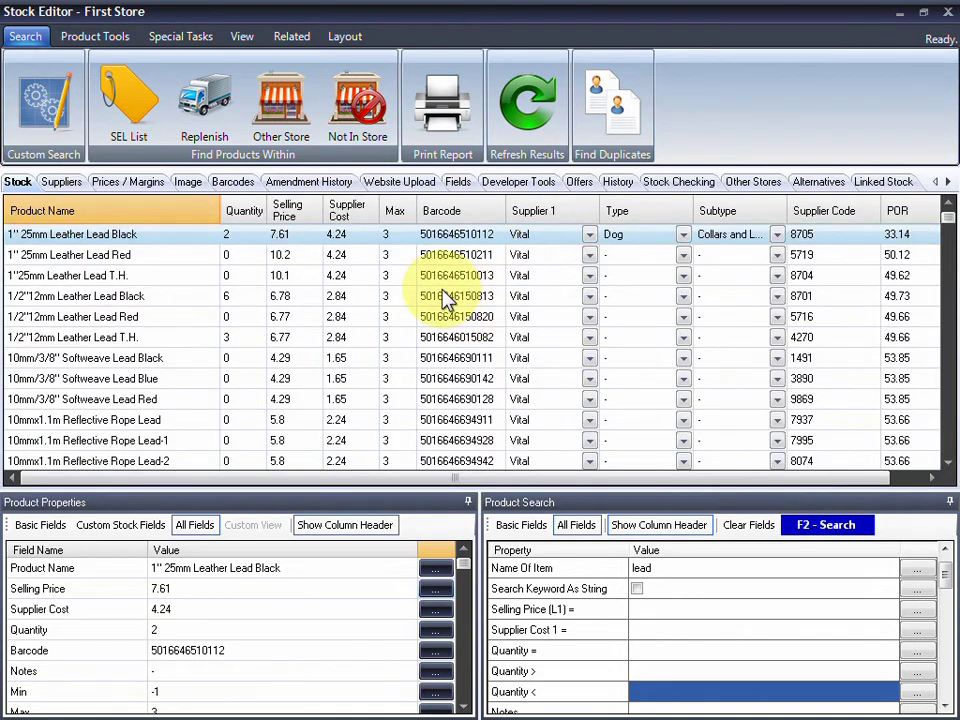
View the tools for creating, labelling, deleting, renaming and merging products.
click(110, 37)
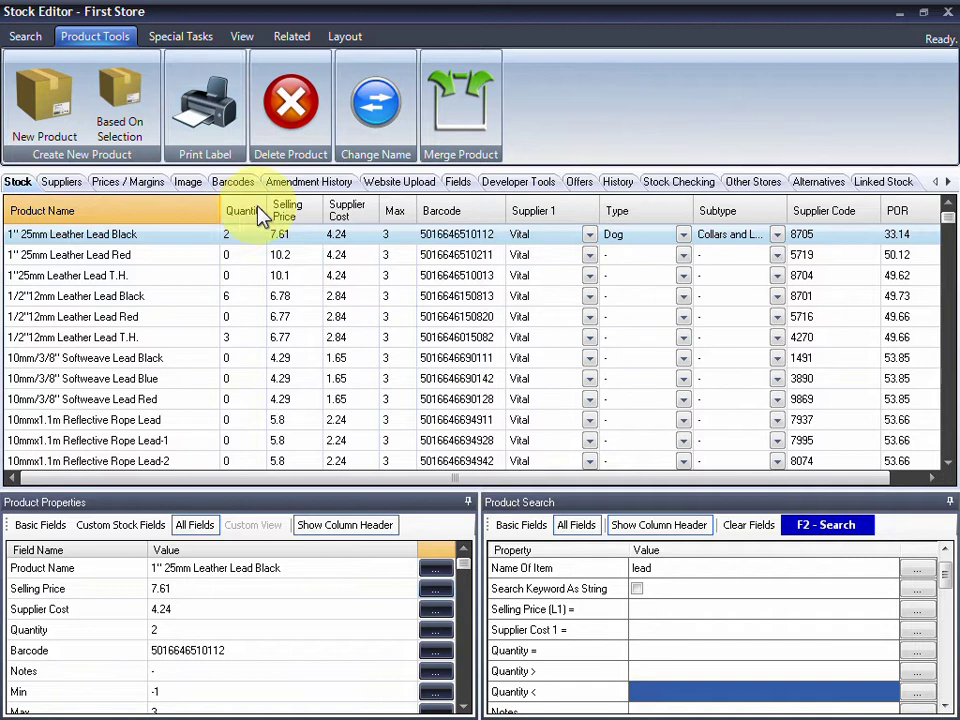
Select the 1/2"12mm Leather Lead Black and Red products and view the predefined bulk update commands for suppliers and tax.
click(226, 272)
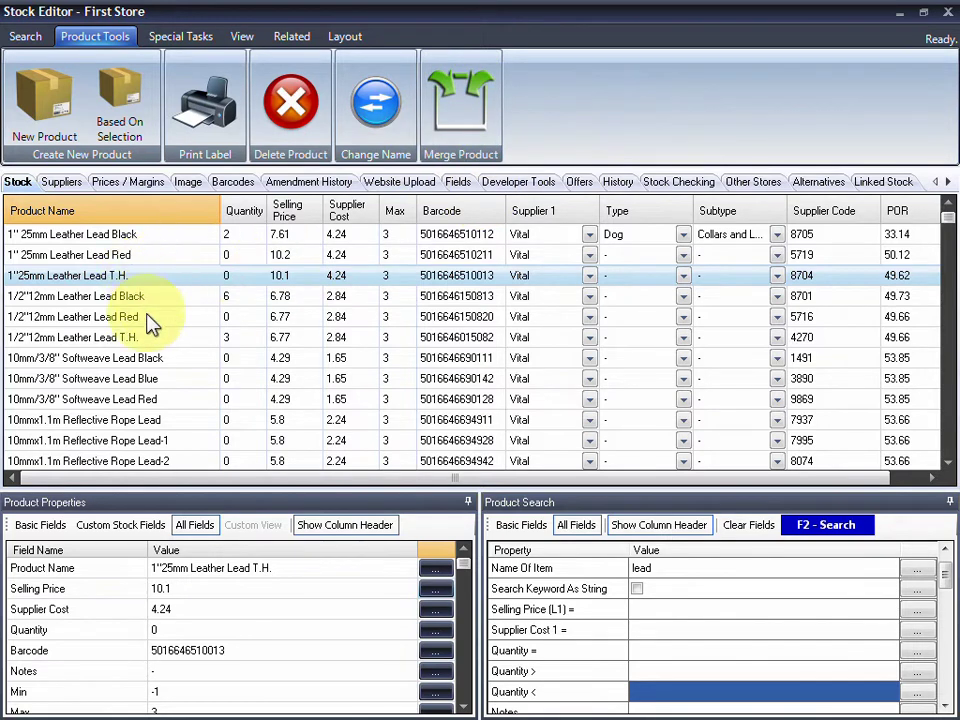
drag(150, 298, 148, 318)
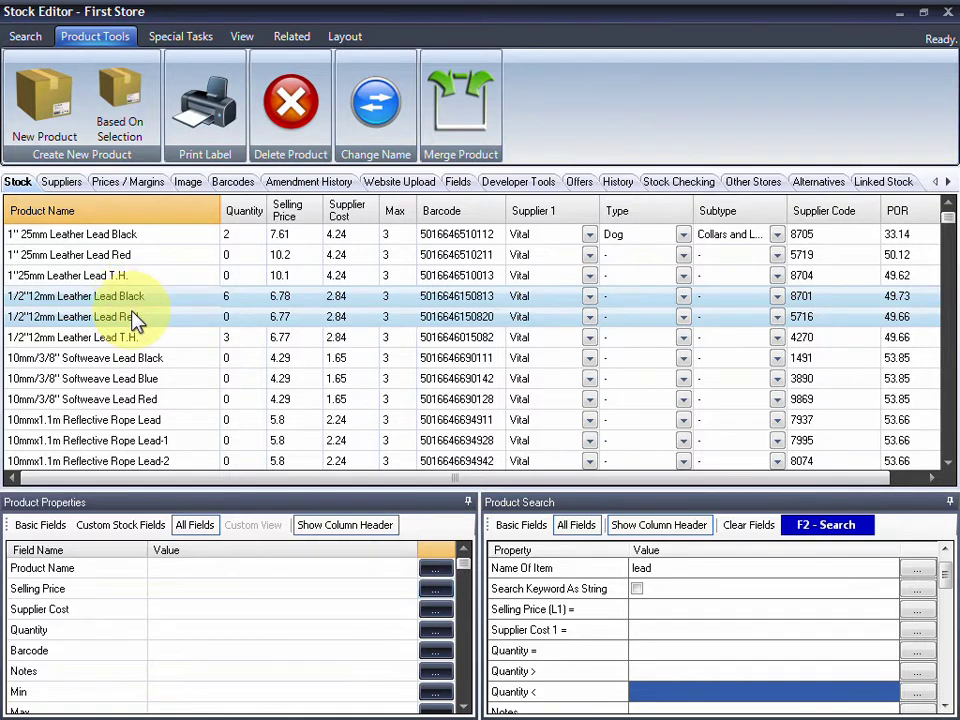
click(184, 37)
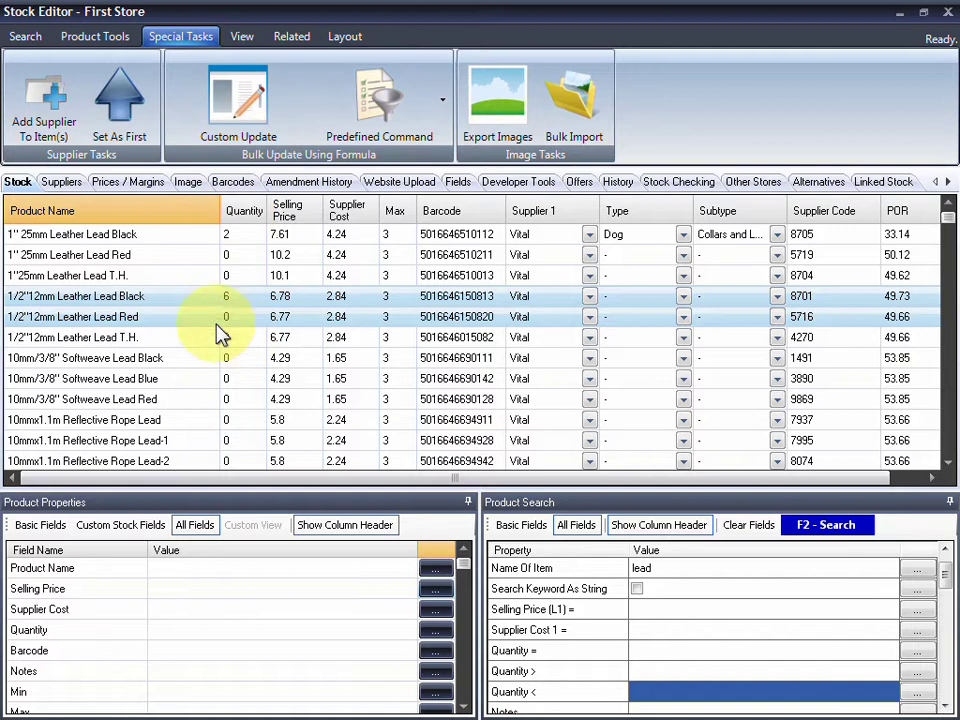
click(413, 104)
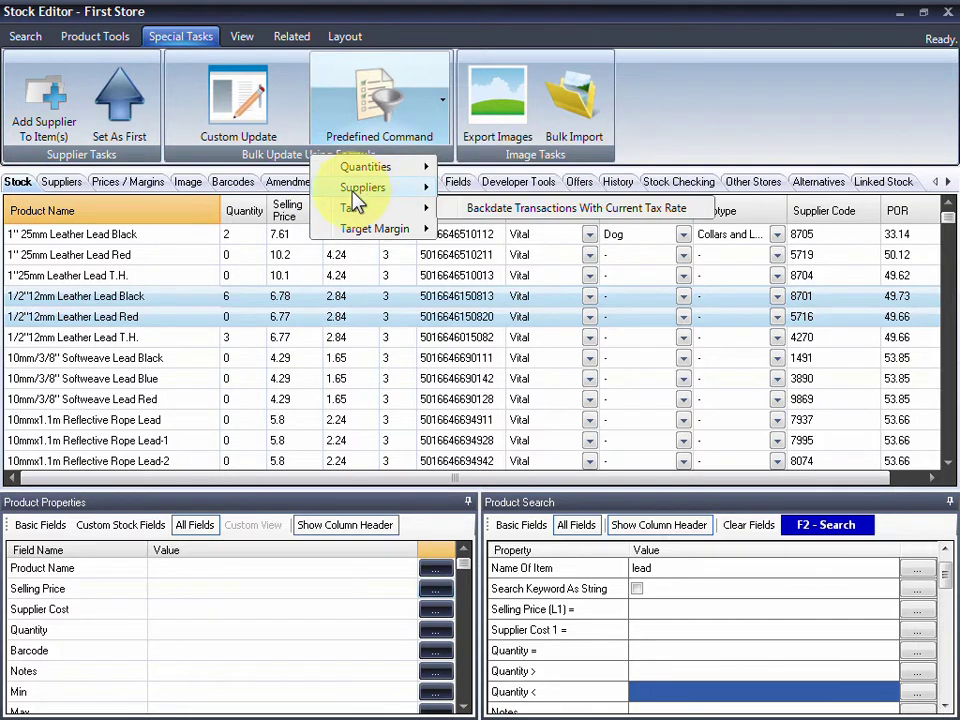
mouse_move(361, 189)
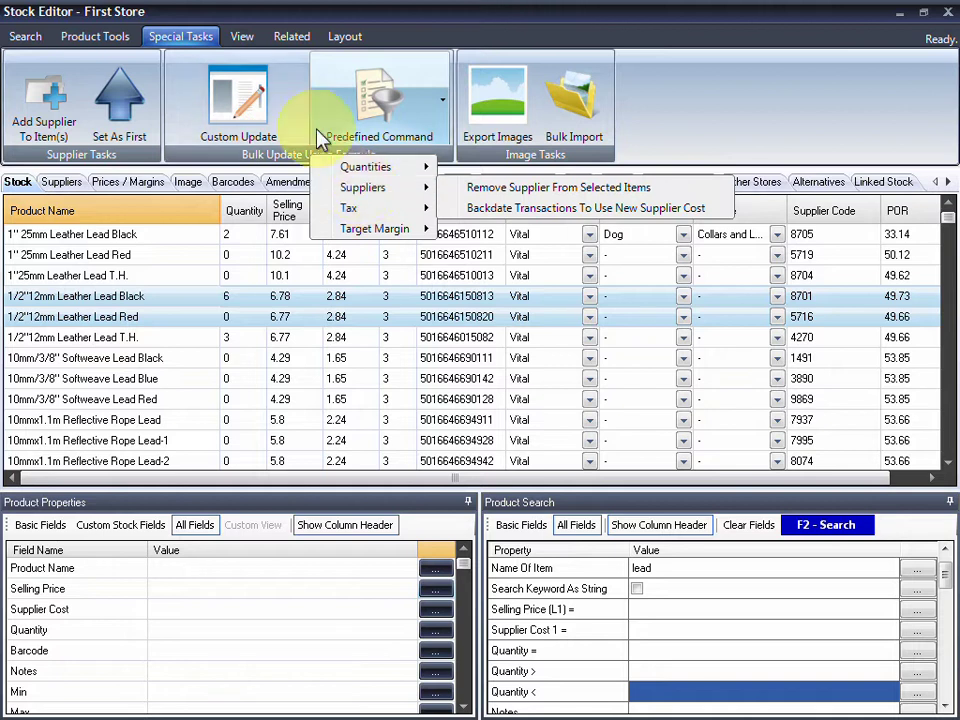
Start a custom bulk update that sets Selling Price to the formula |Supplier Cost| * 2.
click(258, 113)
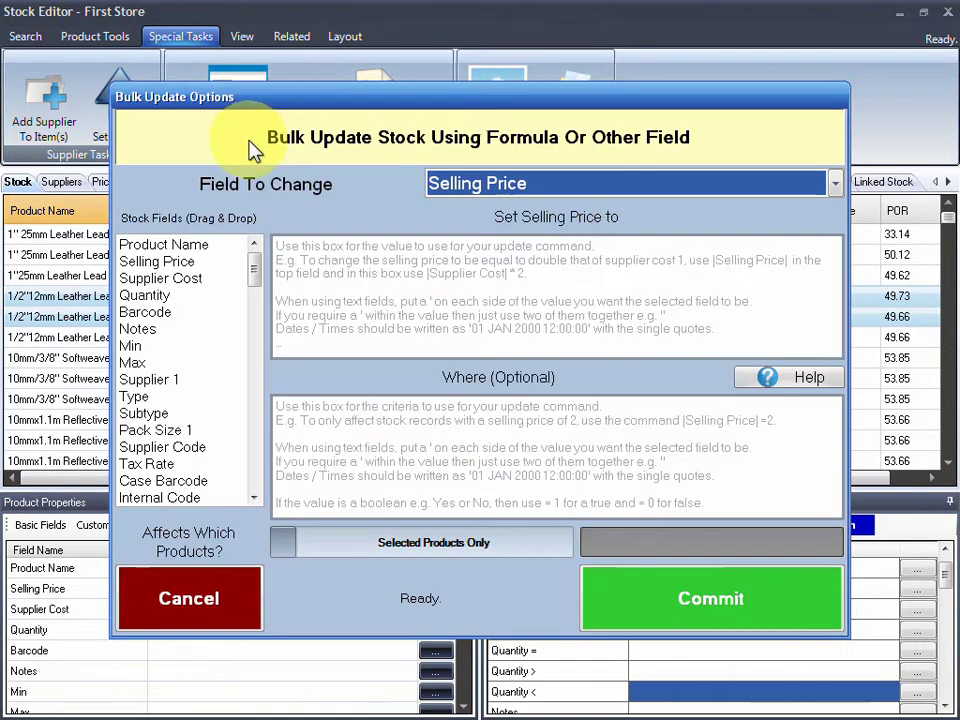
drag(528, 100, 628, 59)
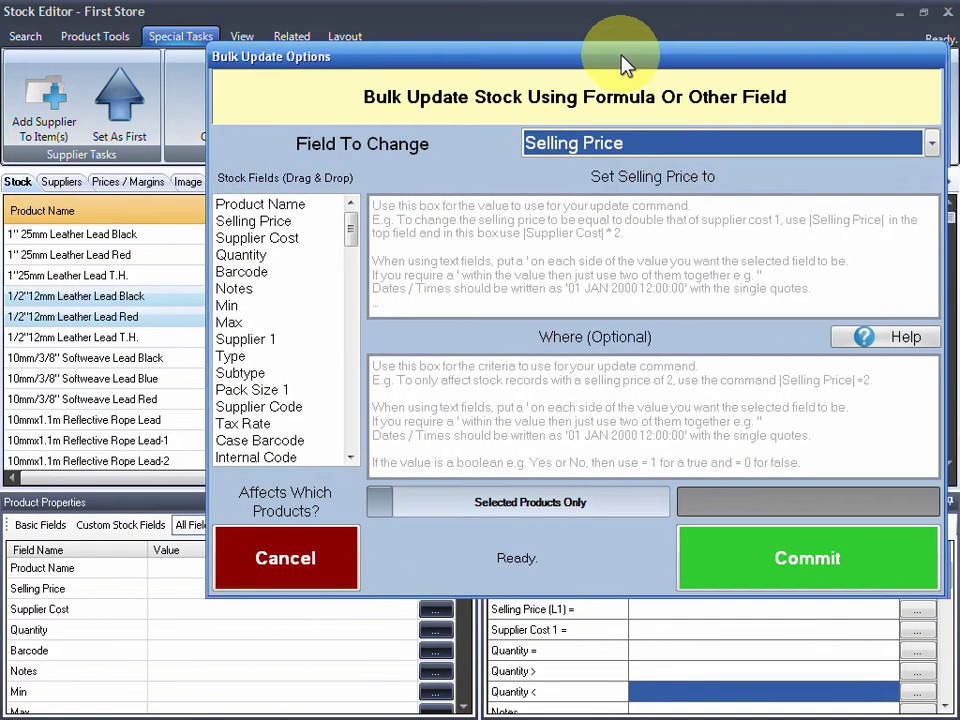
click(587, 145)
click(560, 143)
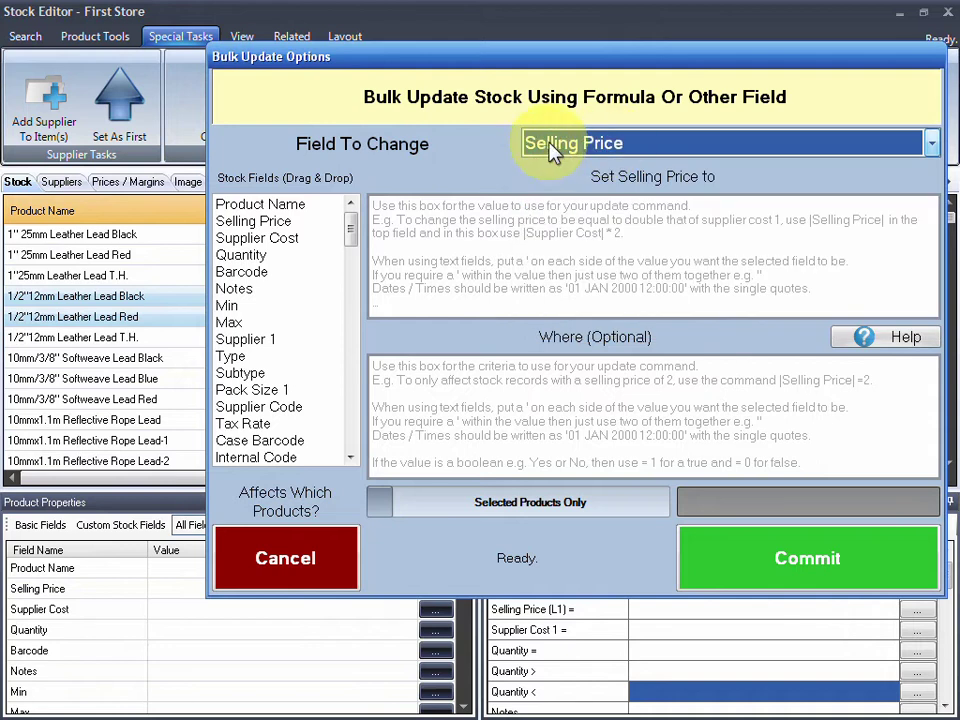
click(262, 246)
drag(256, 248, 514, 242)
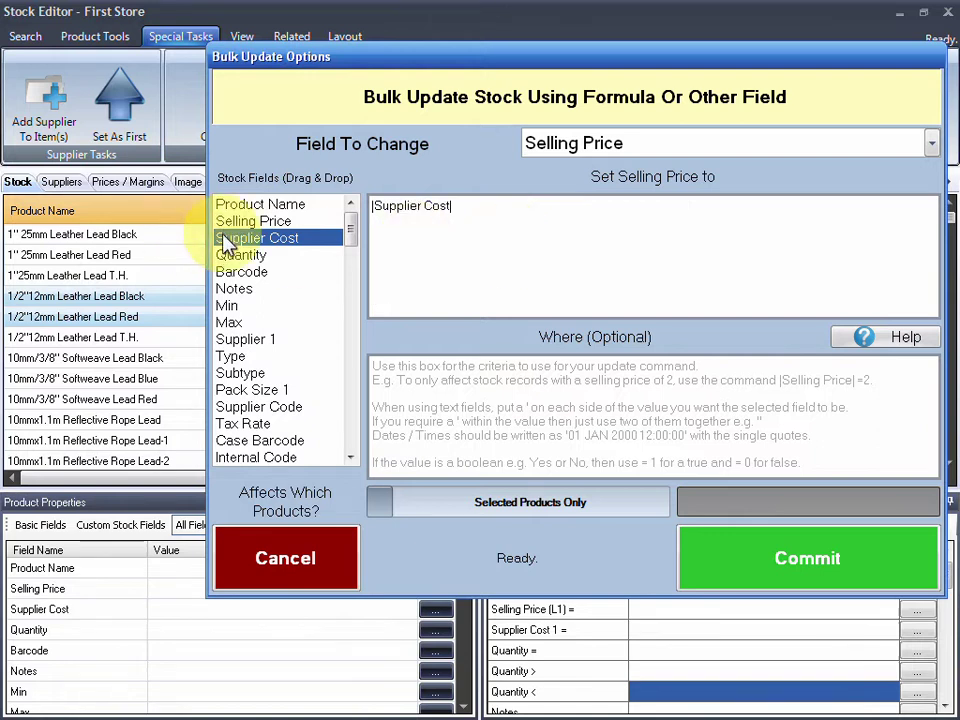
click(606, 253)
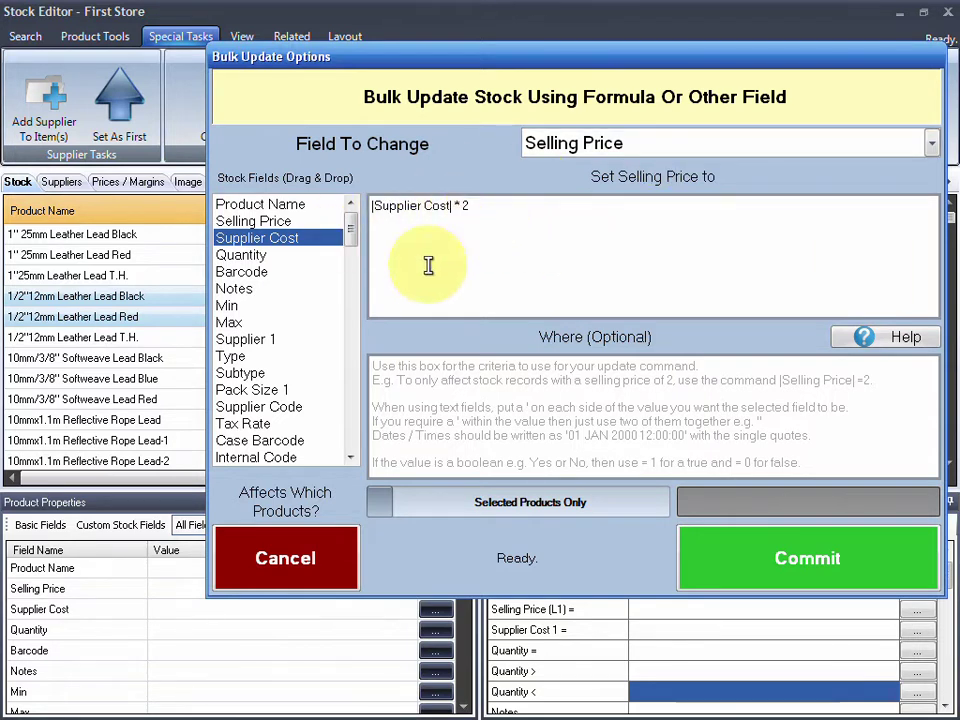
Add the condition |Supplier Cost| > 0, limit the bulk update to selected products only, and commit it.
click(600, 375)
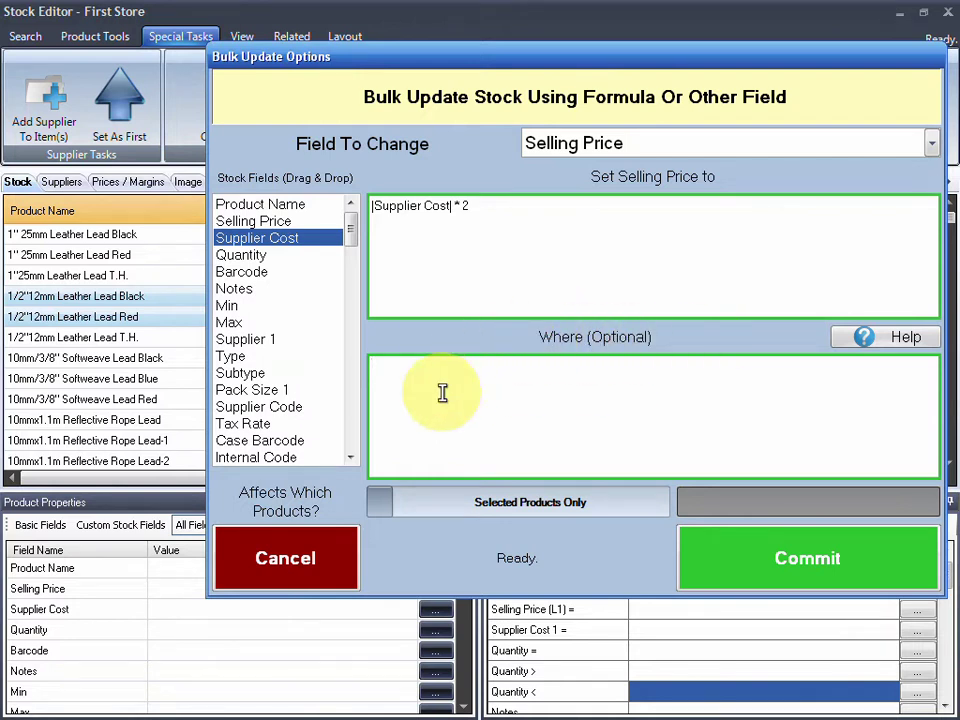
drag(276, 238, 555, 414)
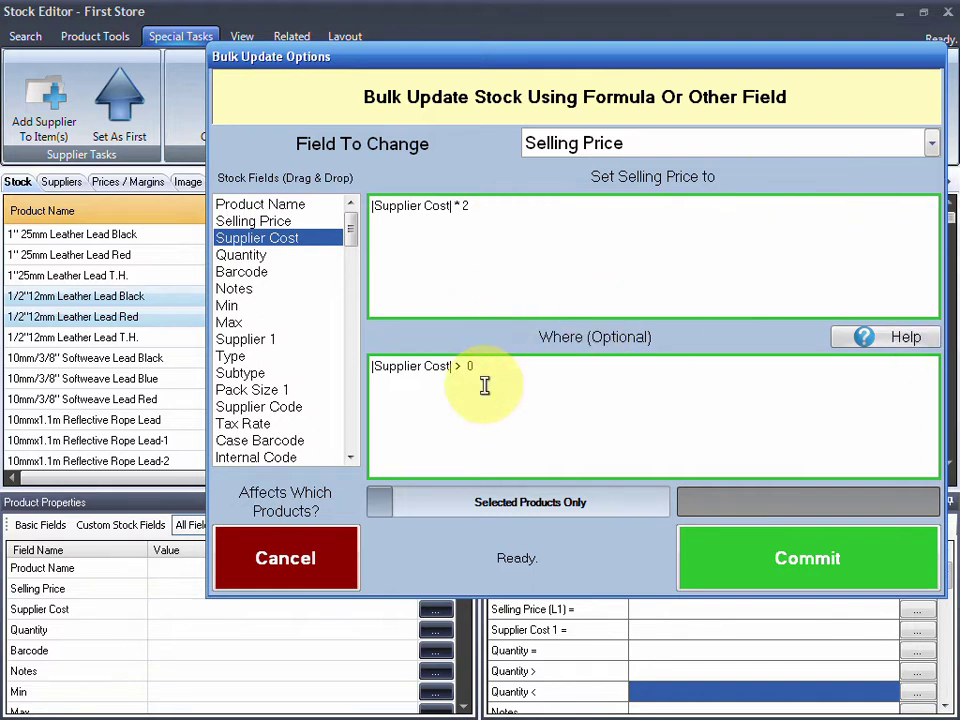
click(439, 514)
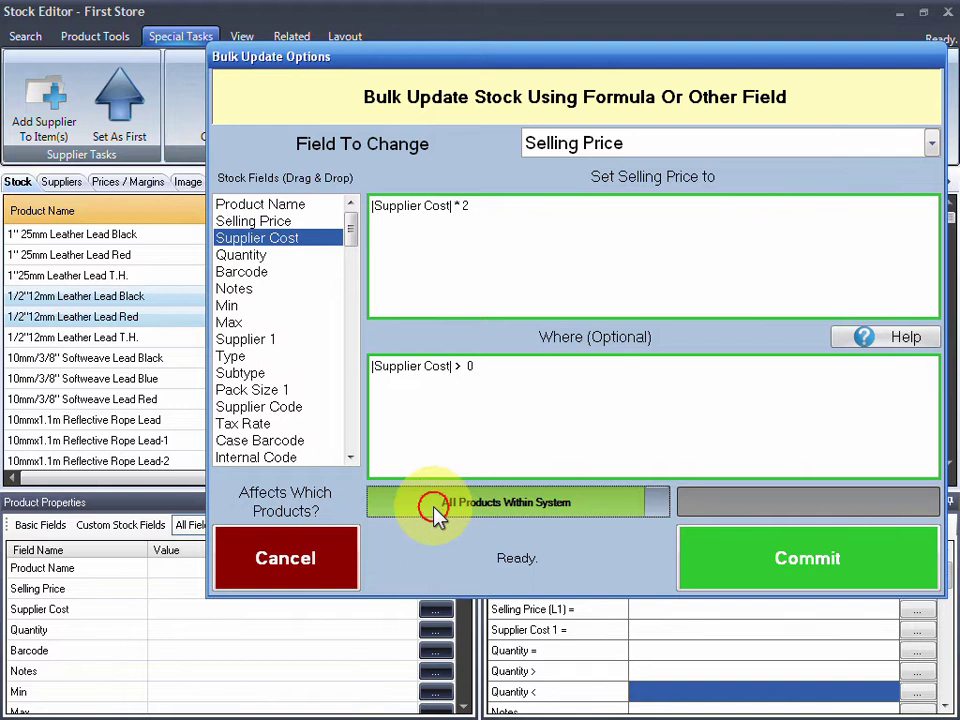
click(435, 515)
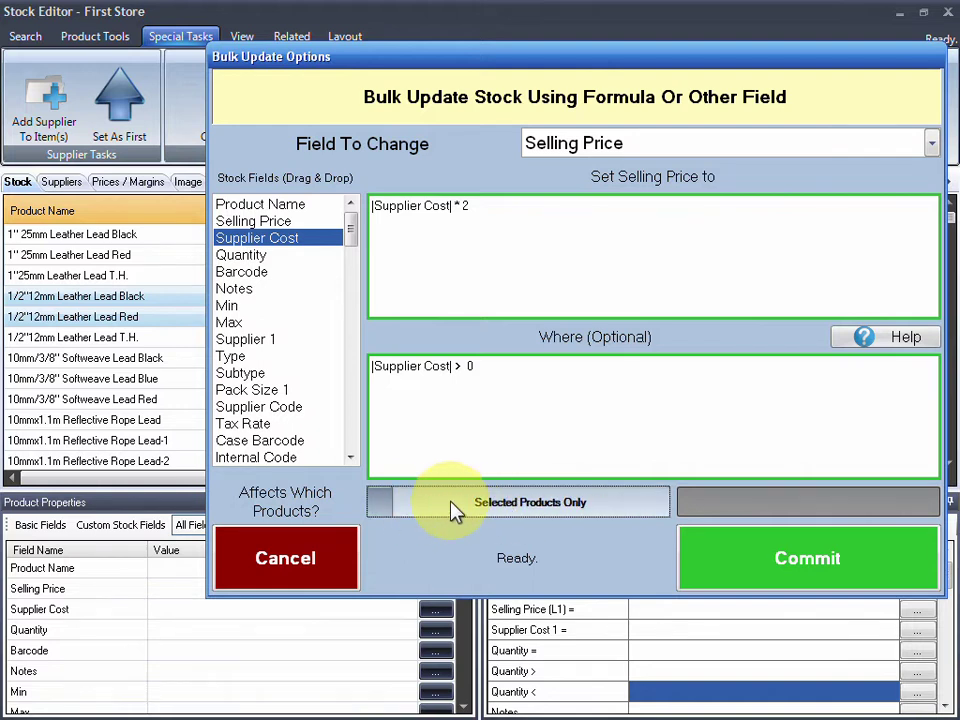
click(800, 550)
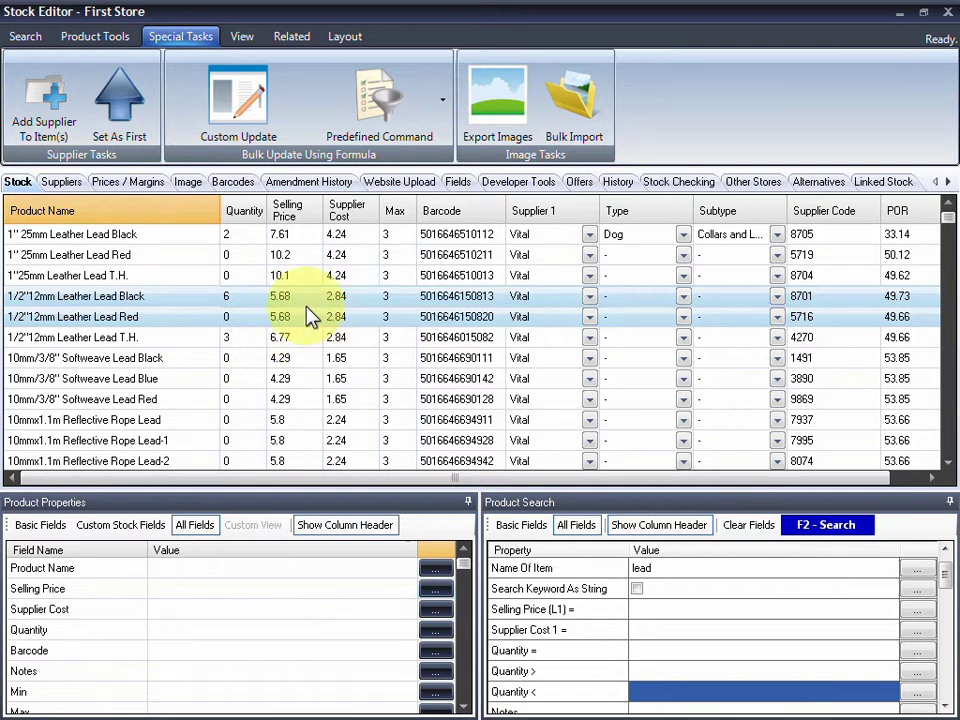
Set the supplier cost to 3 for the four products from 1" 25mm Leather Lead Red to 1/2"12mm Leather Lead Red.
click(313, 299)
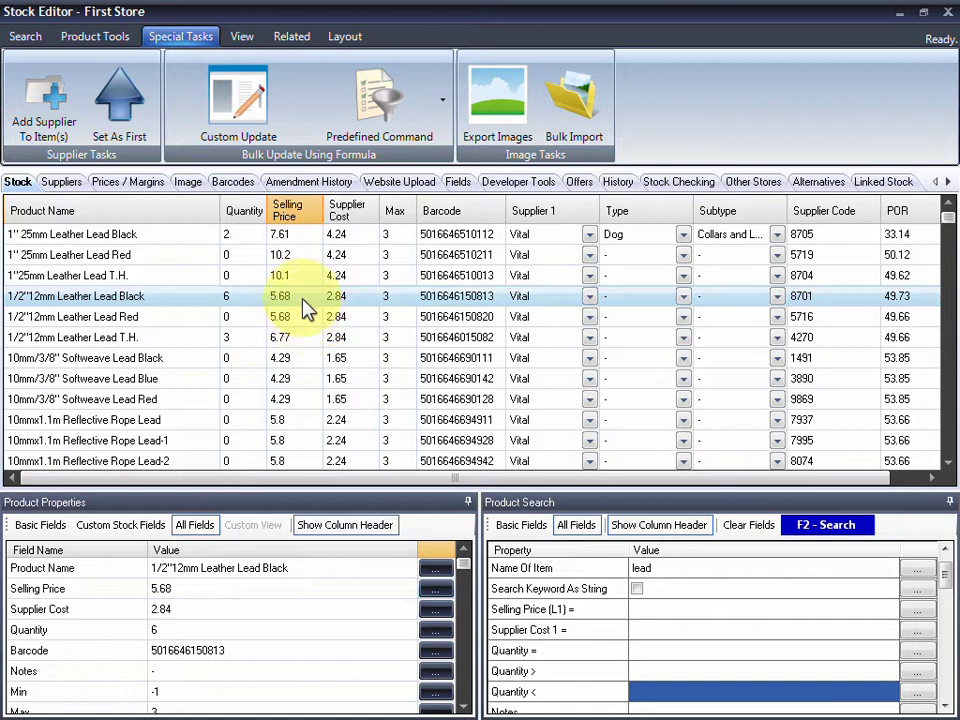
drag(289, 255, 297, 327)
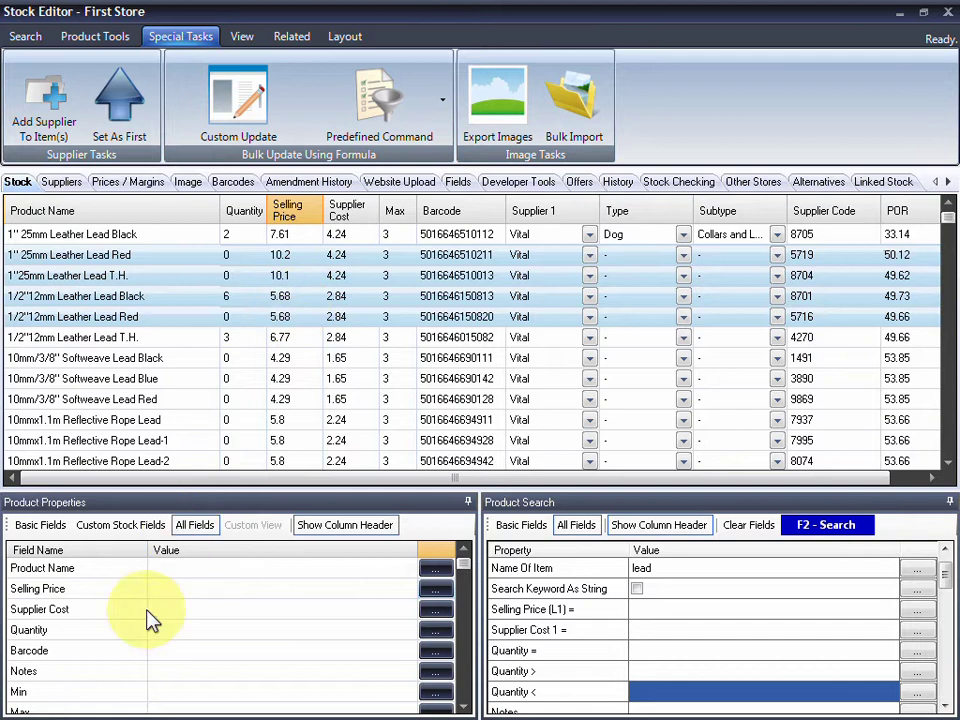
click(182, 612)
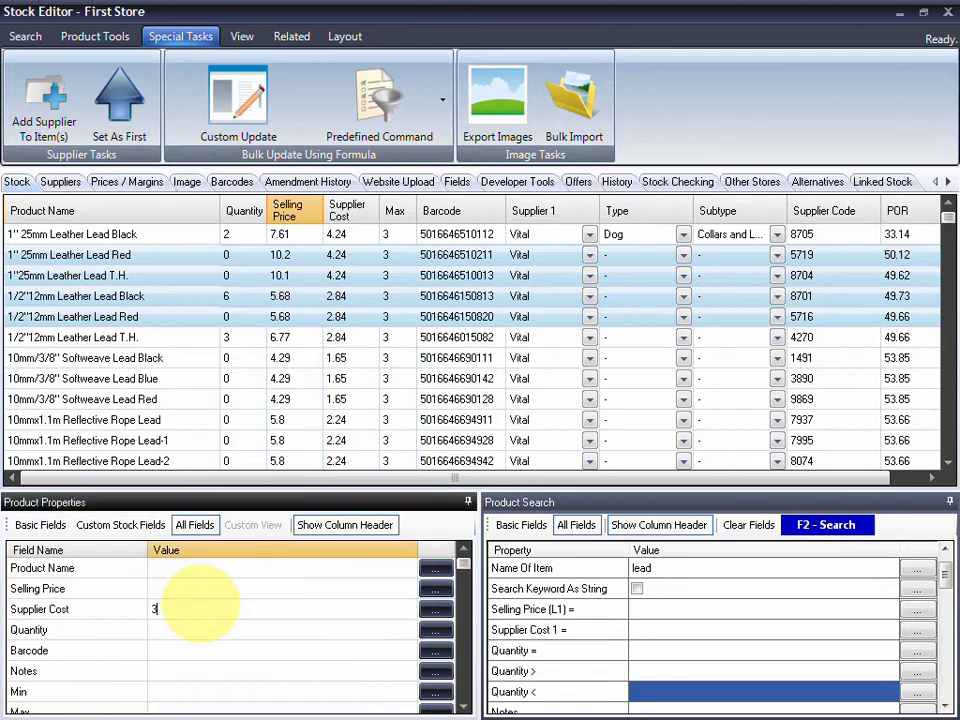
key(Return)
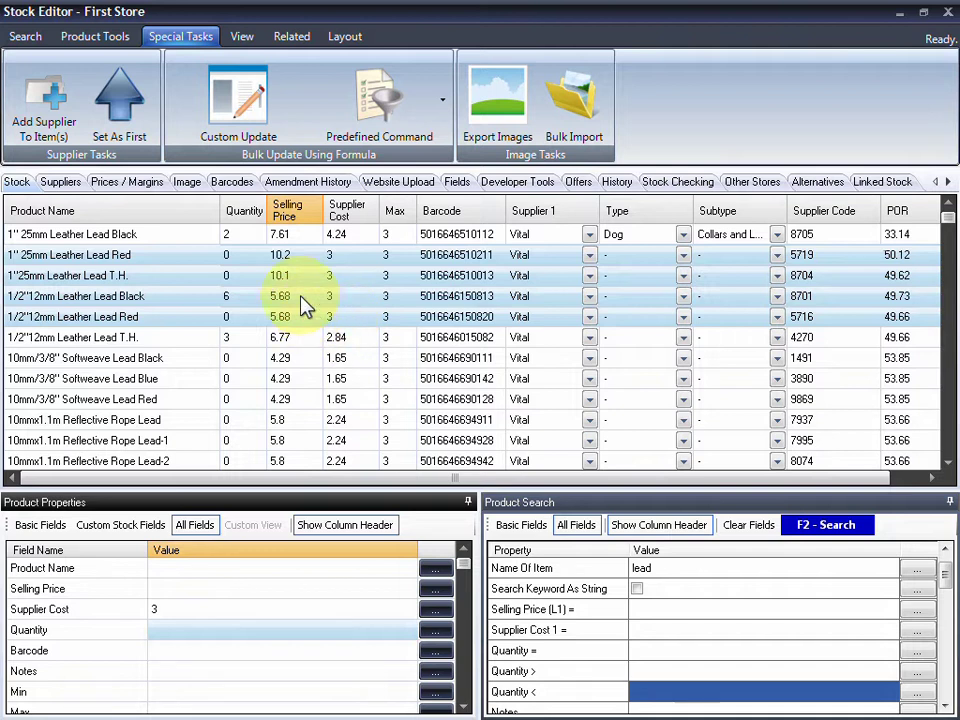
Select the products from 1" 25mm Leather Lead Red to 10mm/3/8" Softweave Lead Black and view the changeable bulk update fields without committing.
click(292, 256)
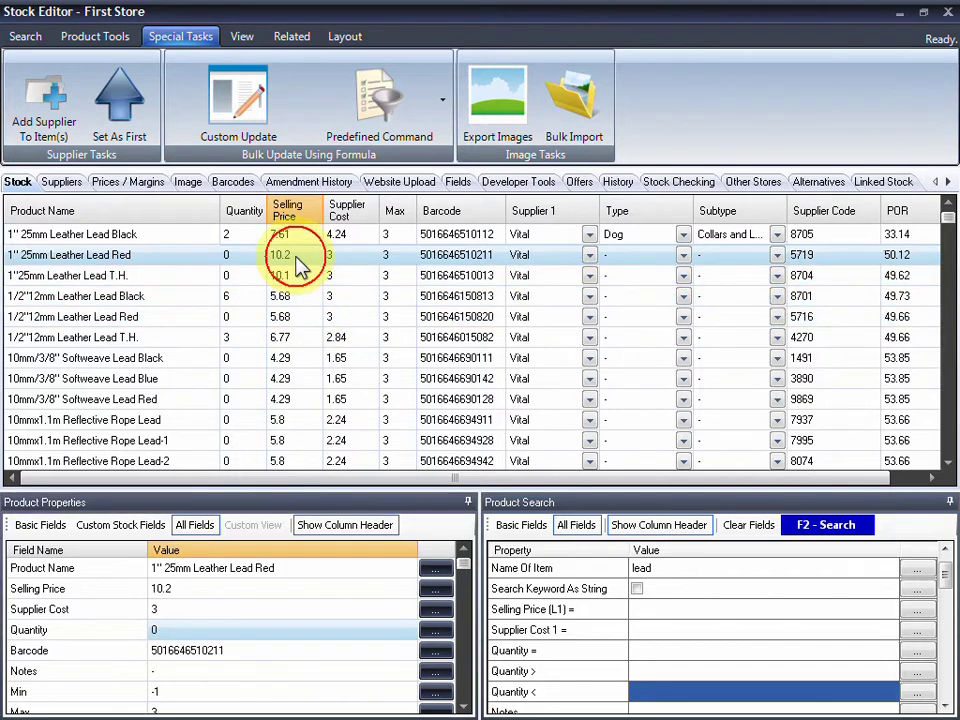
drag(300, 258, 292, 345)
click(225, 110)
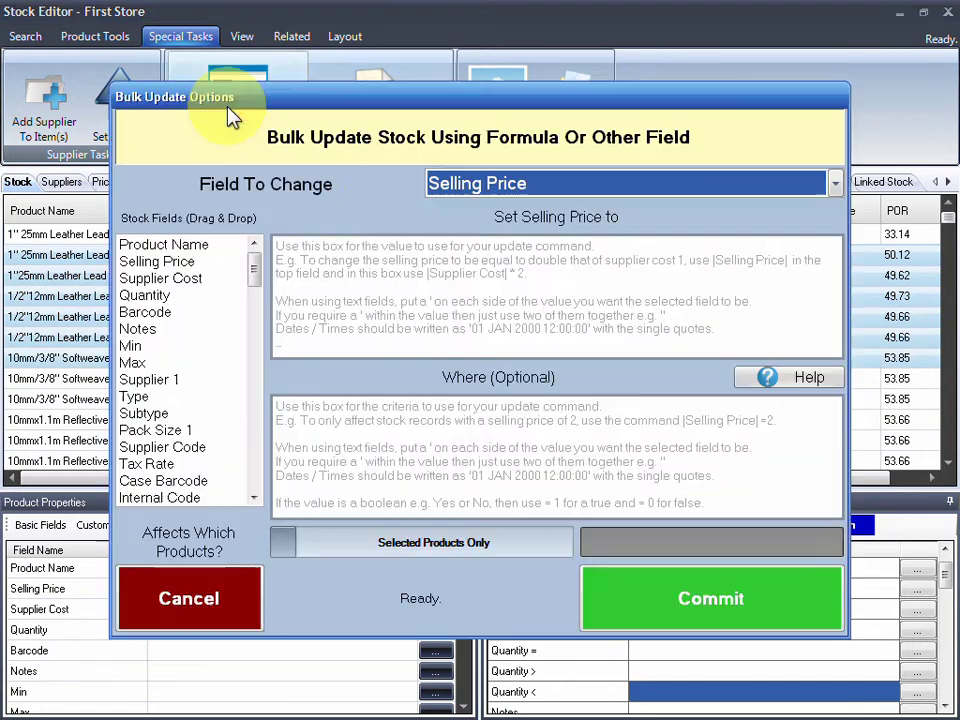
click(552, 188)
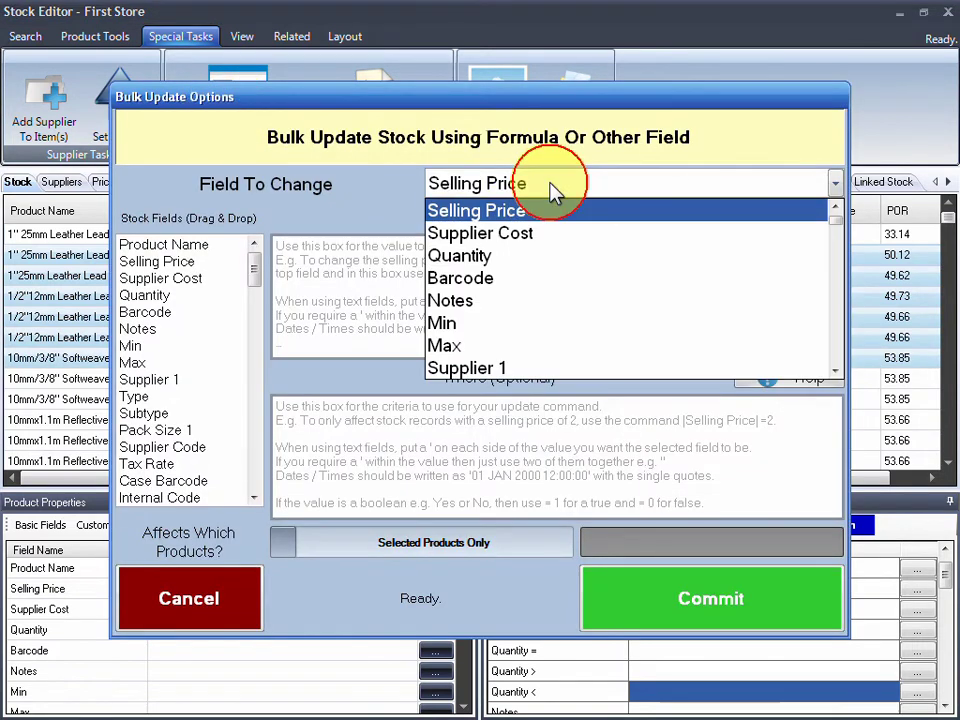
click(553, 191)
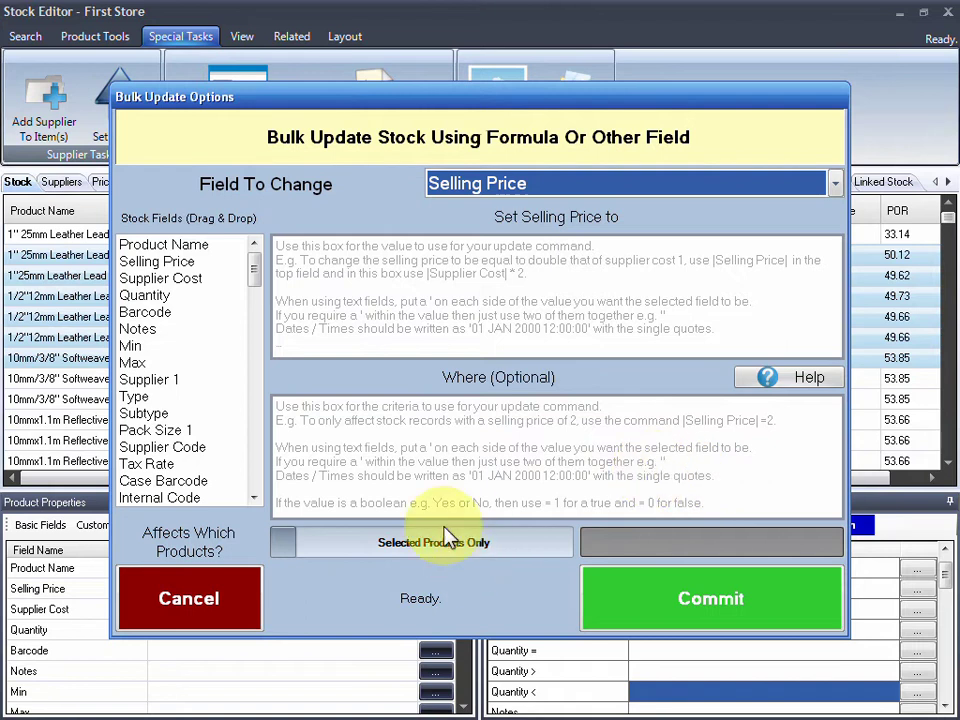
click(180, 606)
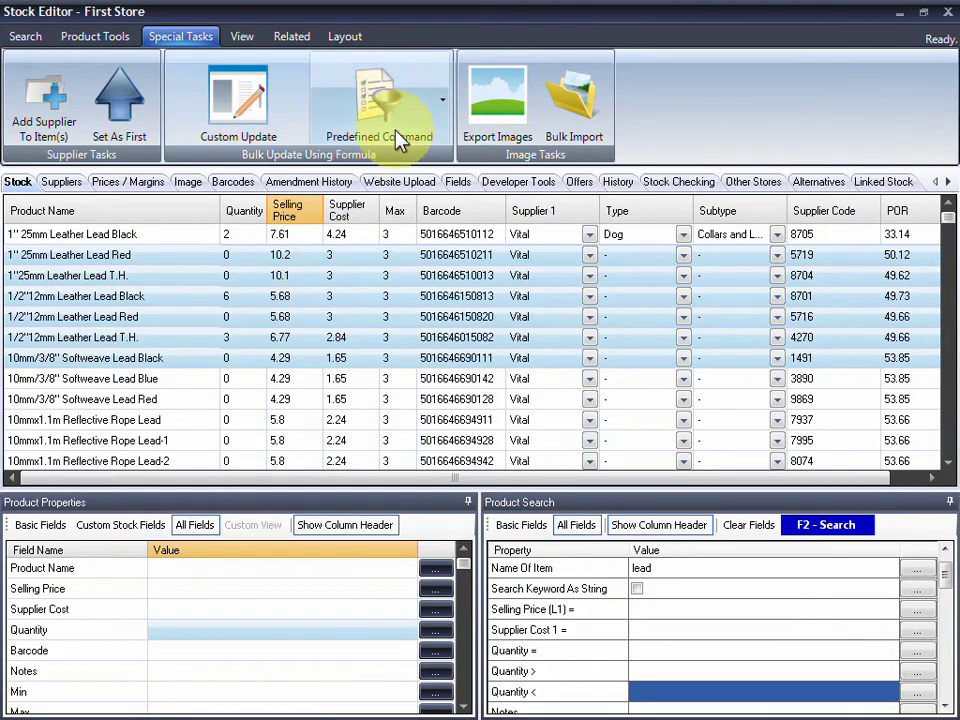
View the predefined bulk commands for quantities without running one, and select the 1/2"12mm Leather Lead Red product.
click(398, 98)
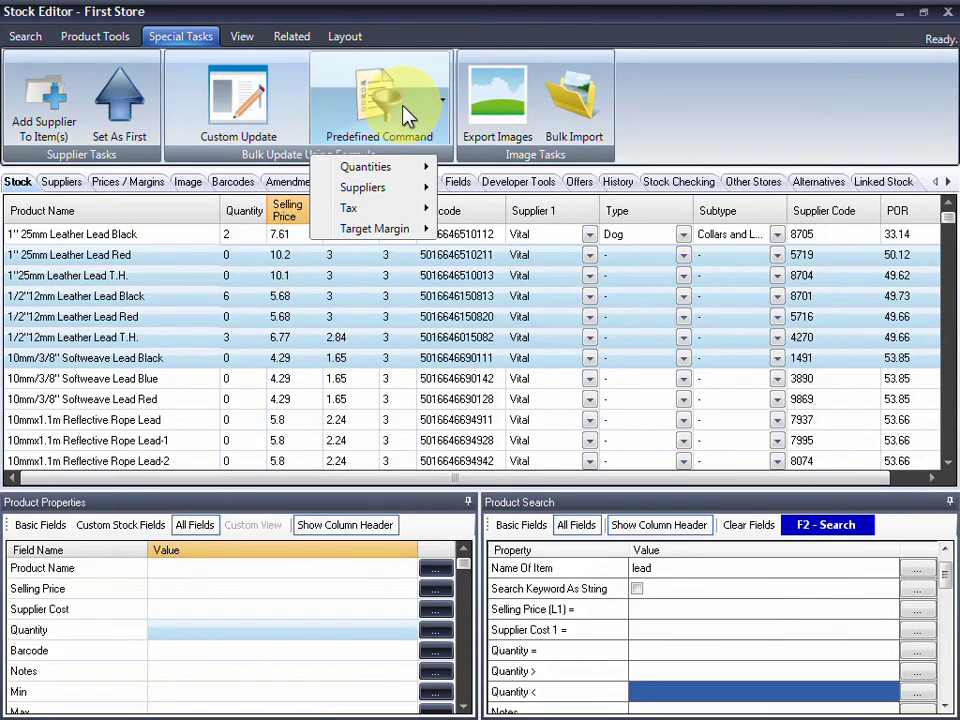
mouse_move(390, 168)
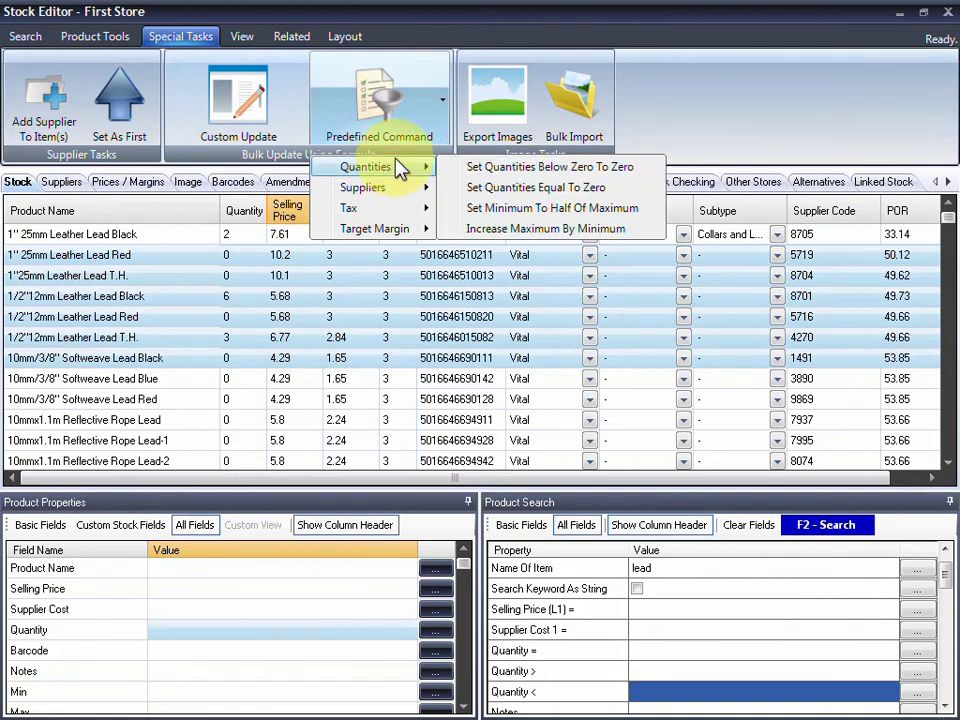
click(208, 314)
View the available stock view options and the list of primary windows without opening any of them.
click(243, 37)
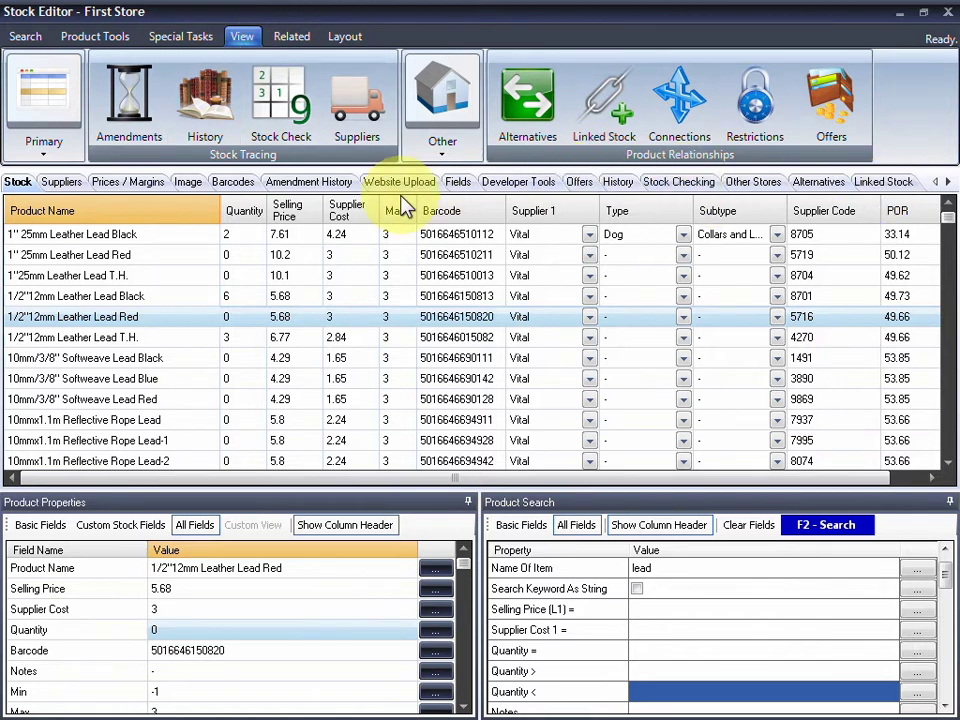
click(44, 105)
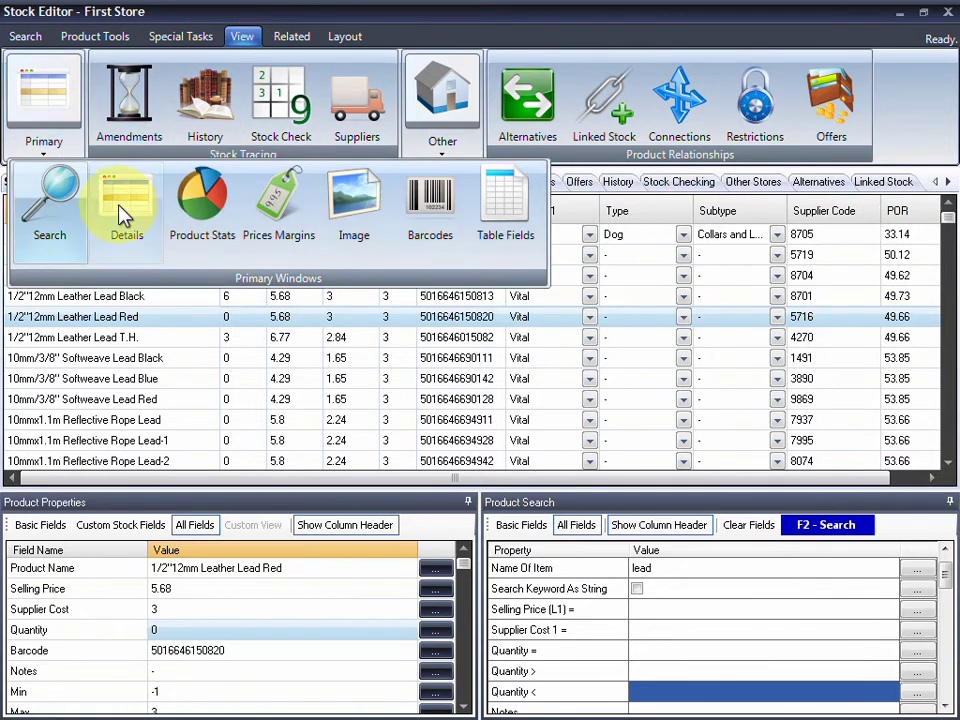
click(44, 95)
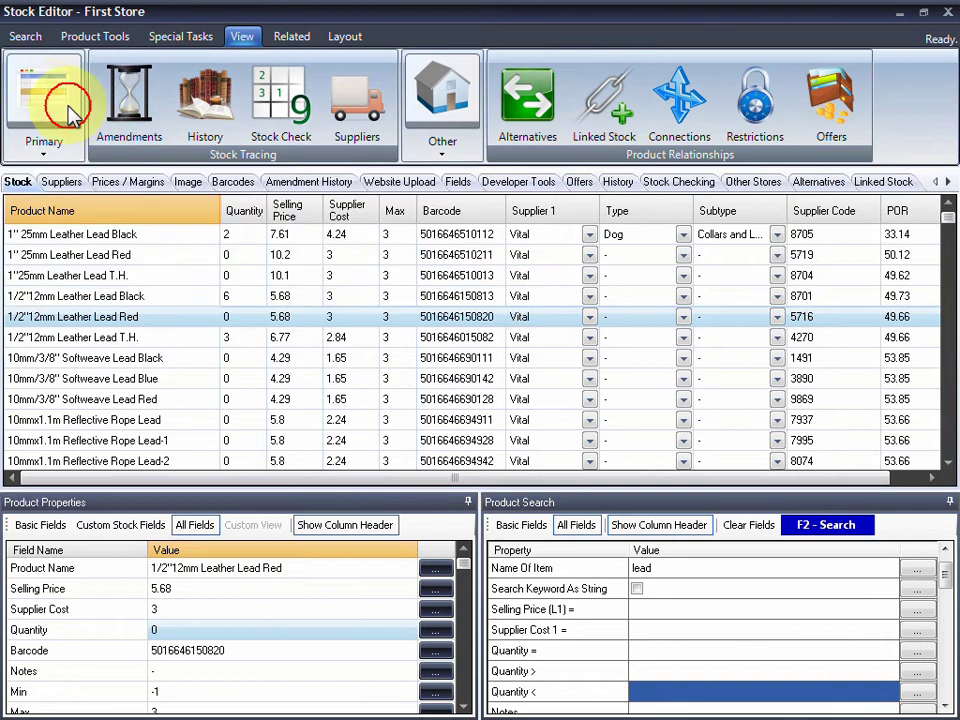
View the Age Check Totals window and the Prep Receipt Trigger List, closing each without making changes.
click(296, 37)
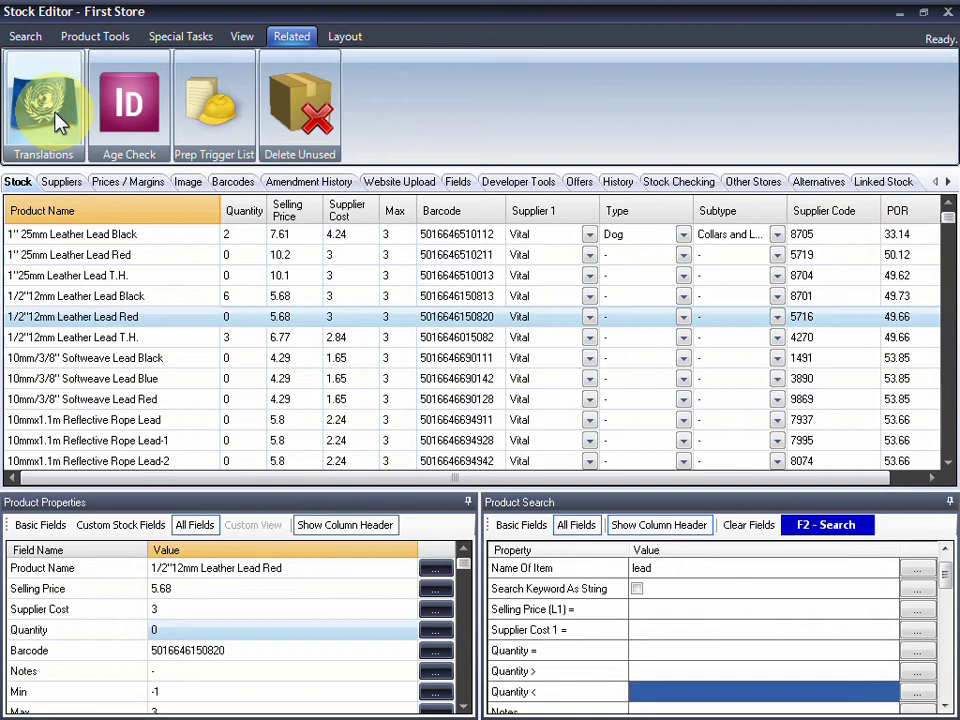
click(140, 103)
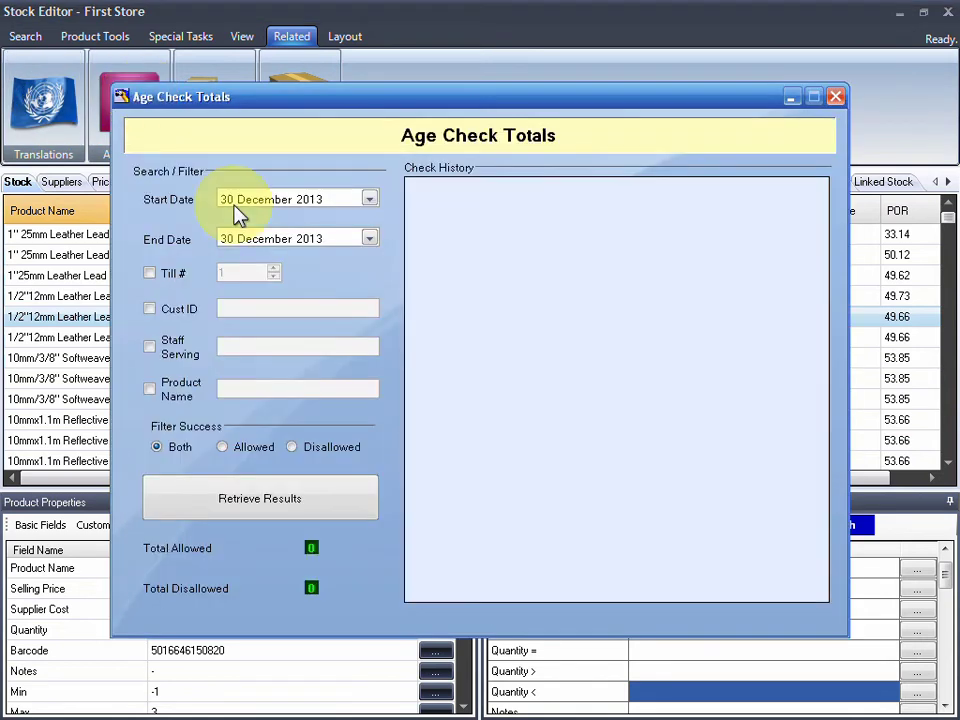
click(836, 100)
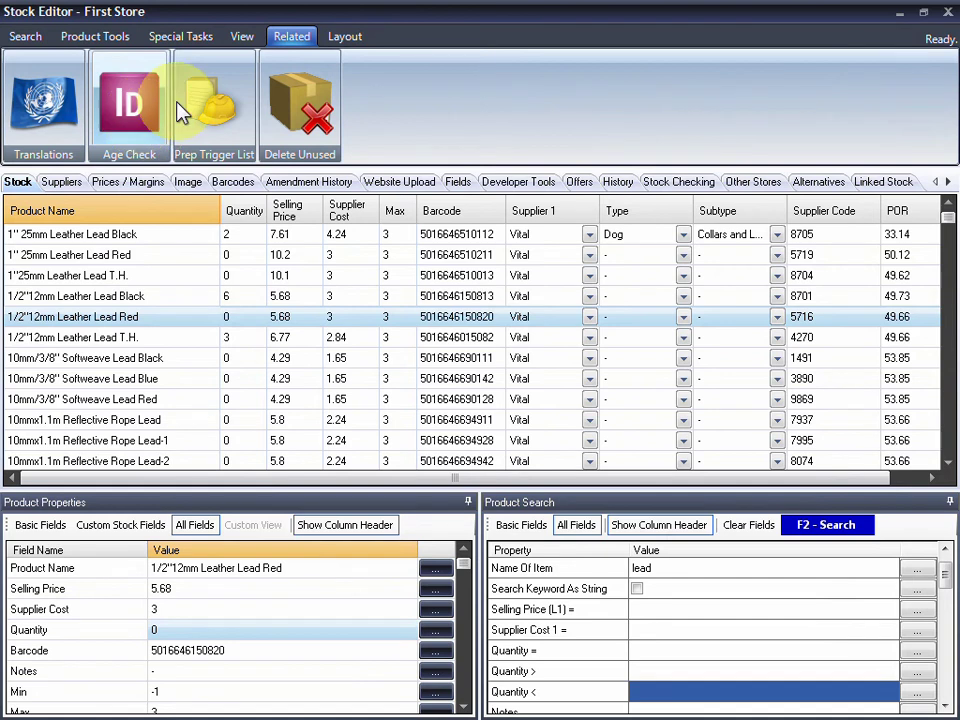
click(214, 108)
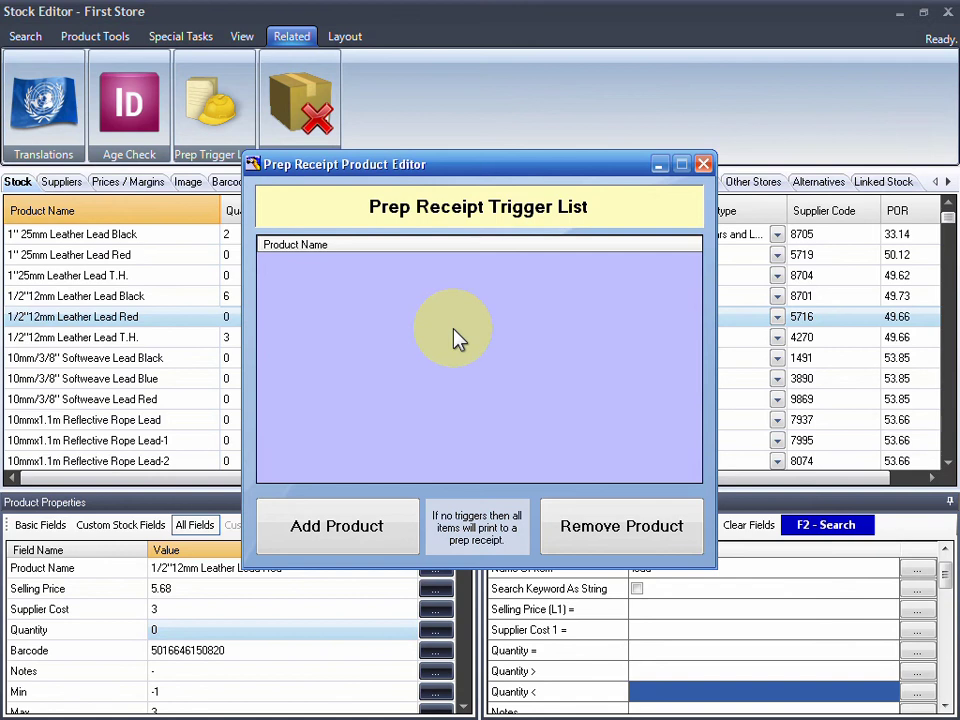
click(704, 164)
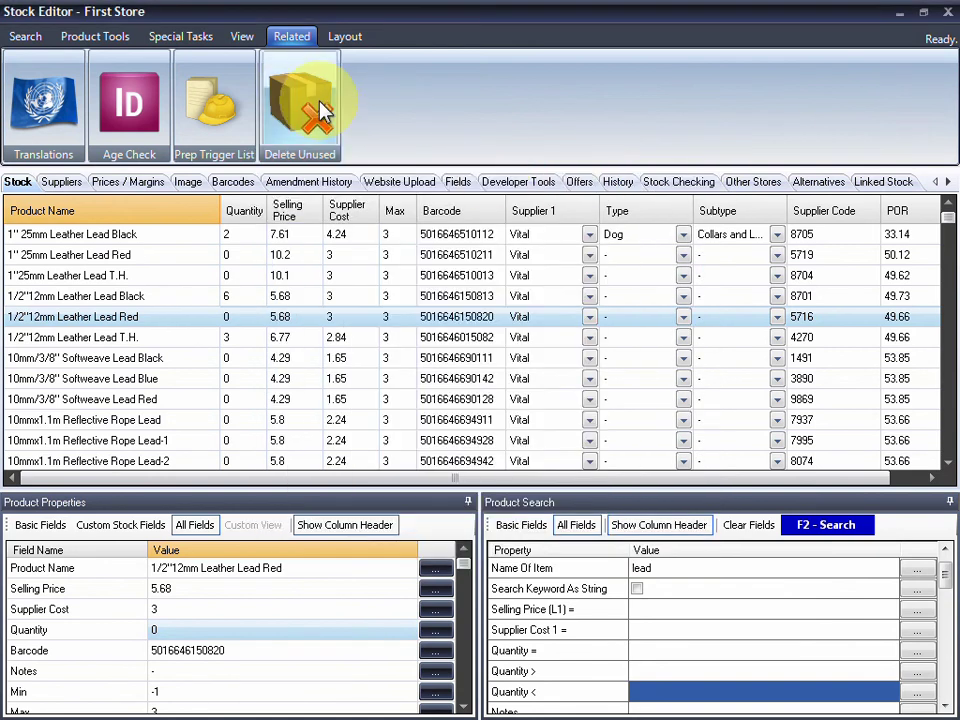
View the removal options for unused product lines without deleting any, and return to the search tools.
click(320, 108)
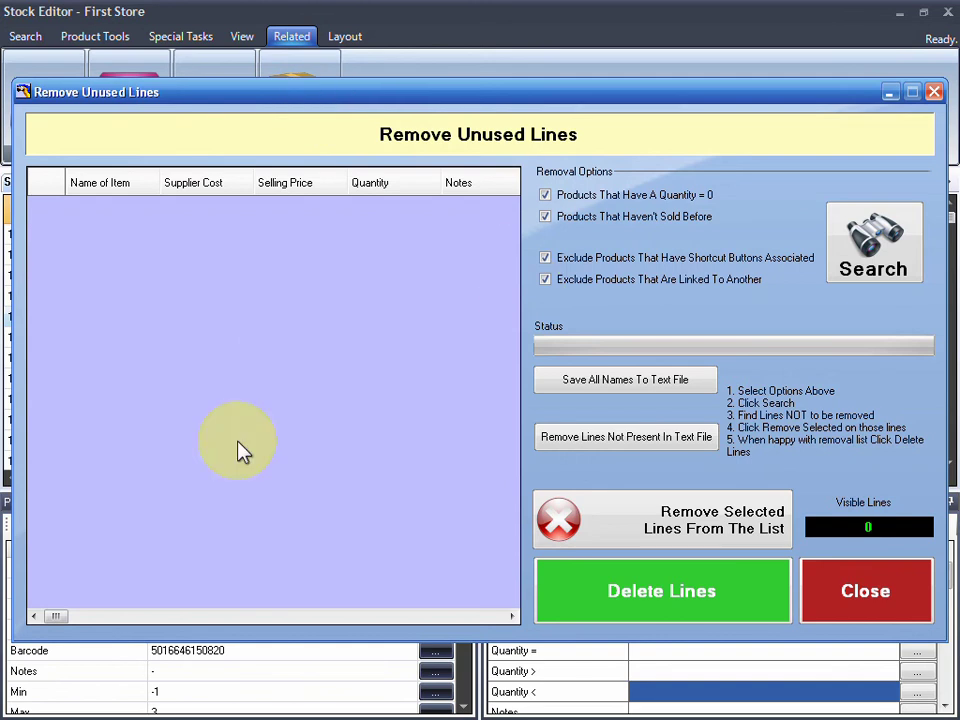
click(857, 590)
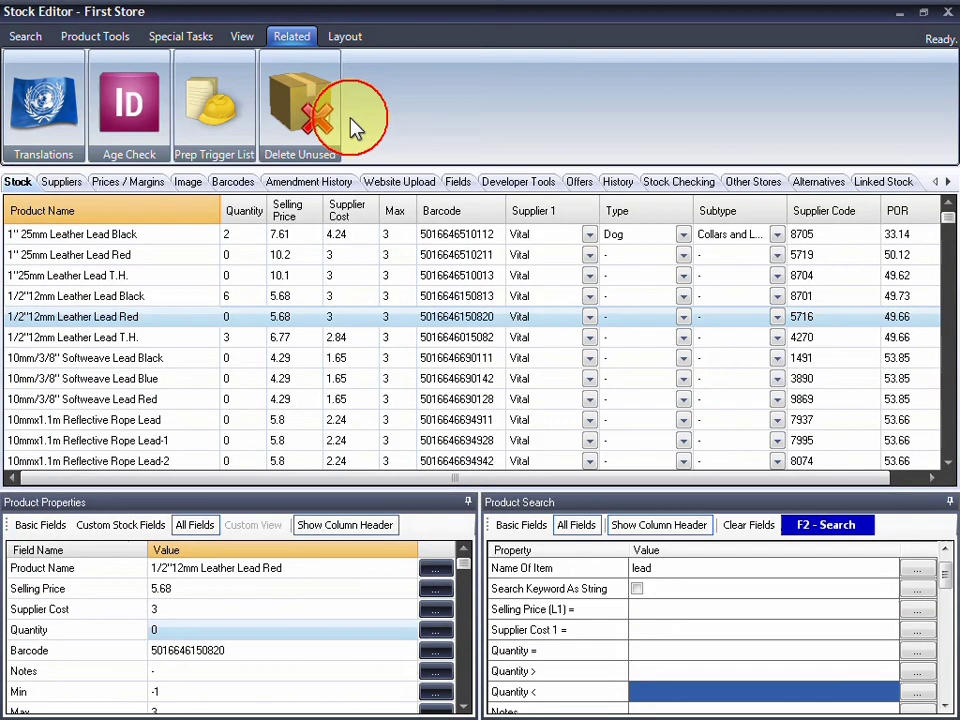
click(25, 36)
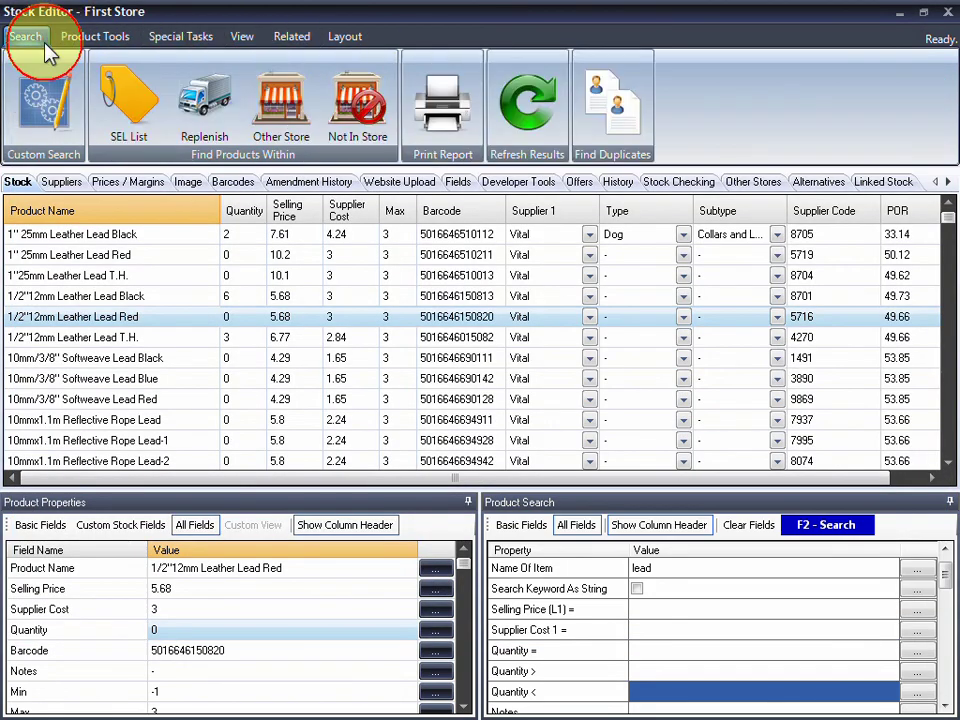